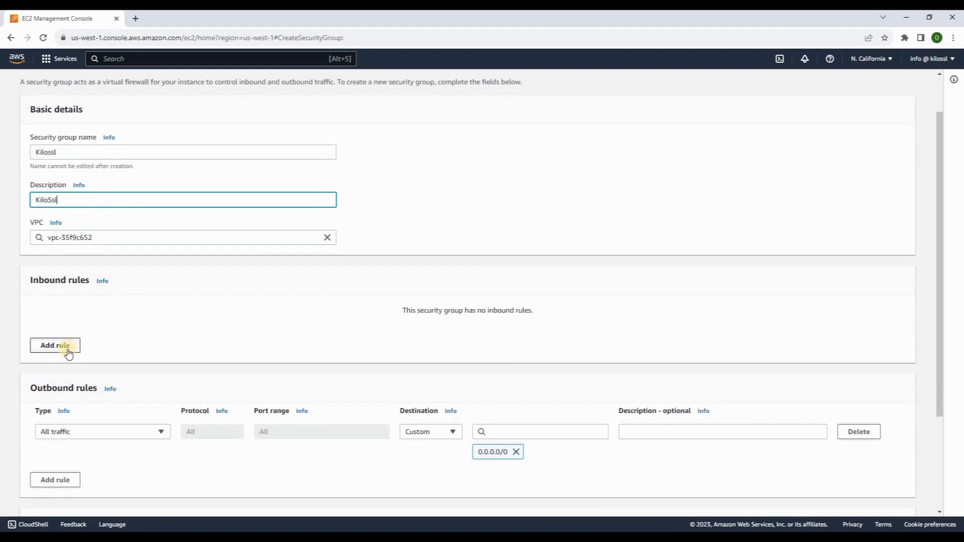
Add the first inbound rule row to the new Kilossl security group
{"action": "left_click", "coordinate": [66, 347]}
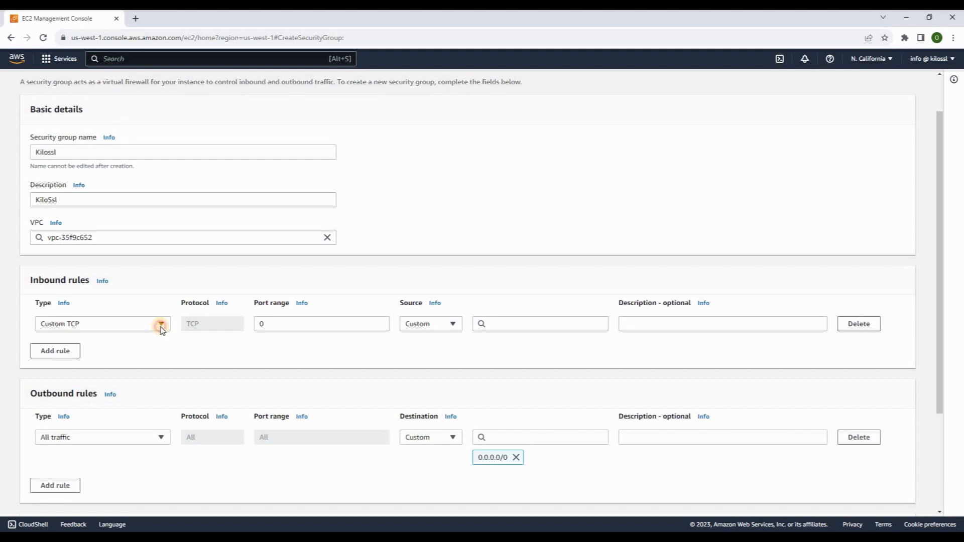
Add inbound HTTP (80) and HTTPS (443) rules open to 0.0.0.0/0
{"action": "left_click", "coordinate": [161, 325]}
{"action": "type", "text": "ht"}
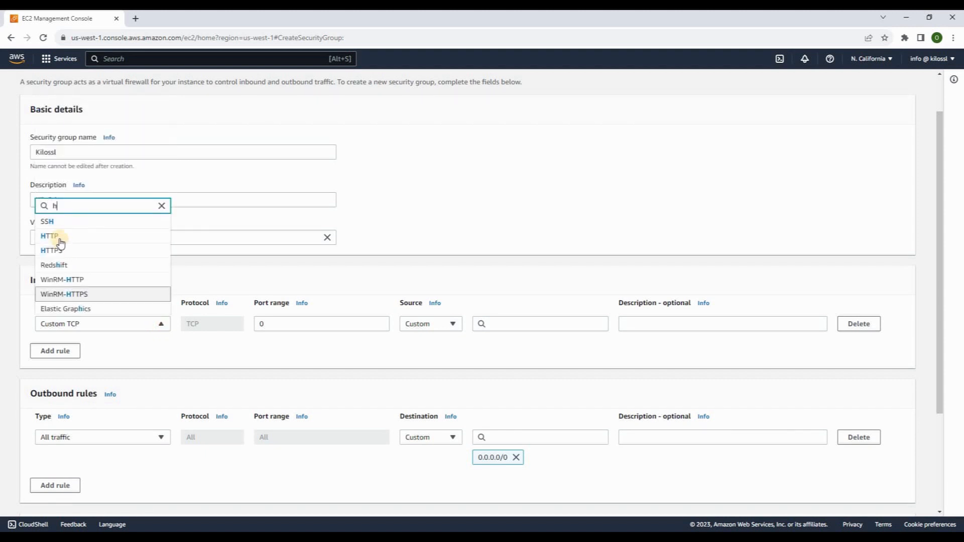
{"action": "left_click", "coordinate": [59, 234]}
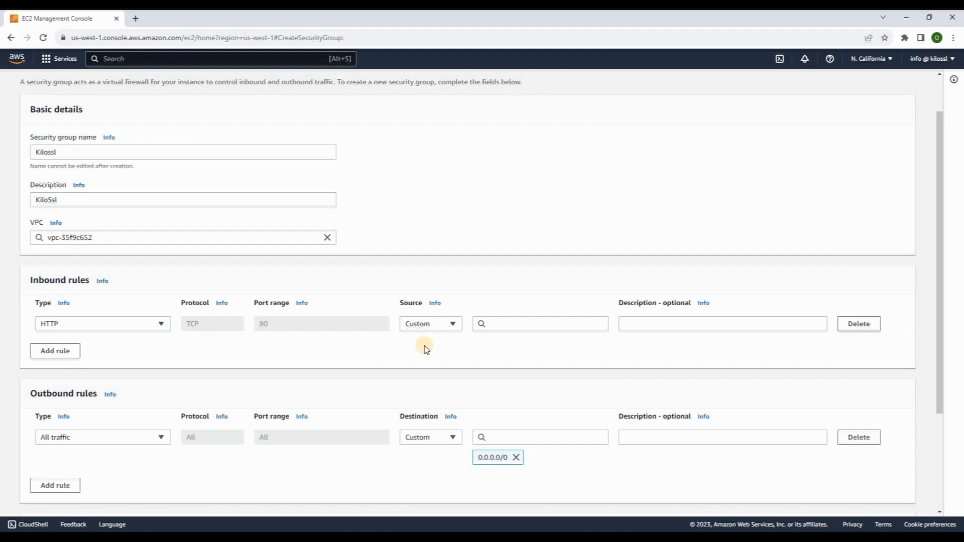
{"action": "left_click", "coordinate": [426, 324]}
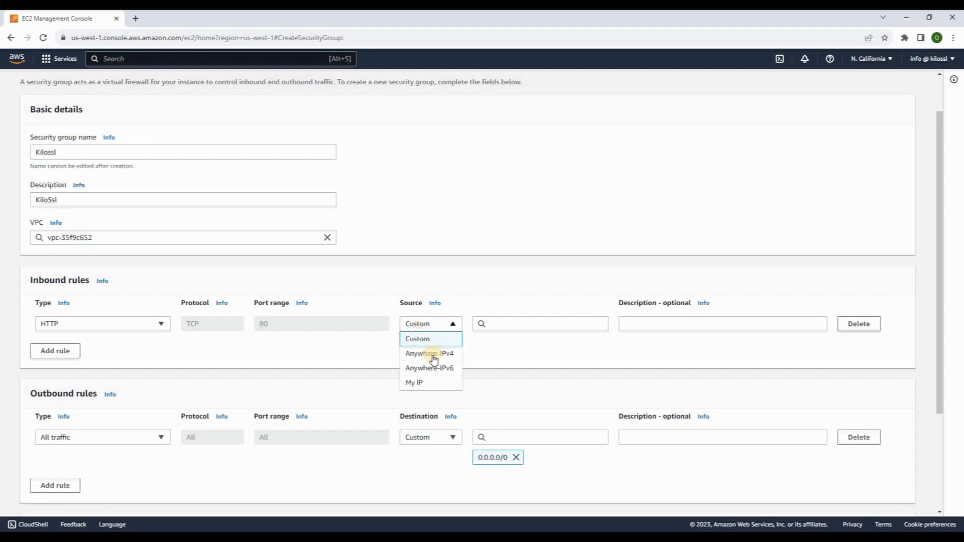
{"action": "left_click", "coordinate": [434, 354]}
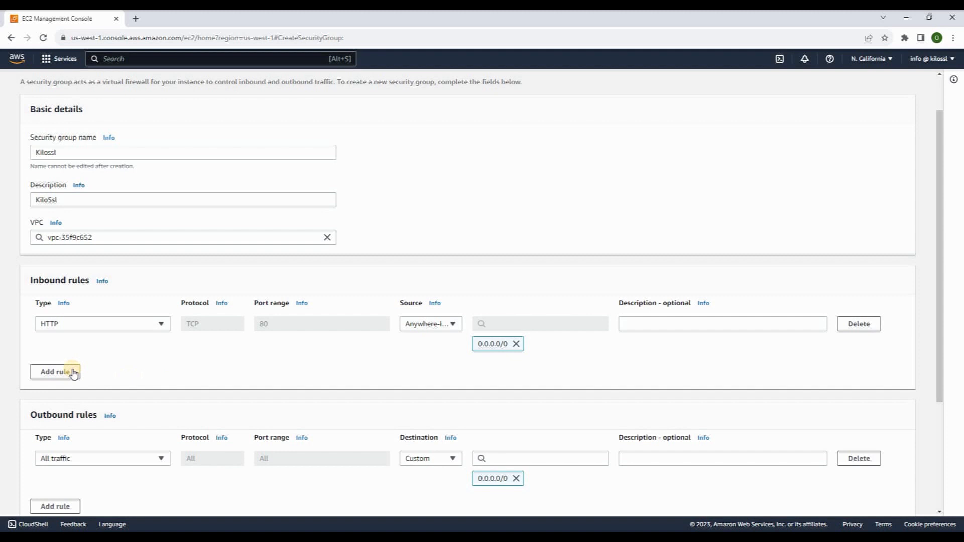
{"action": "left_click", "coordinate": [56, 372]}
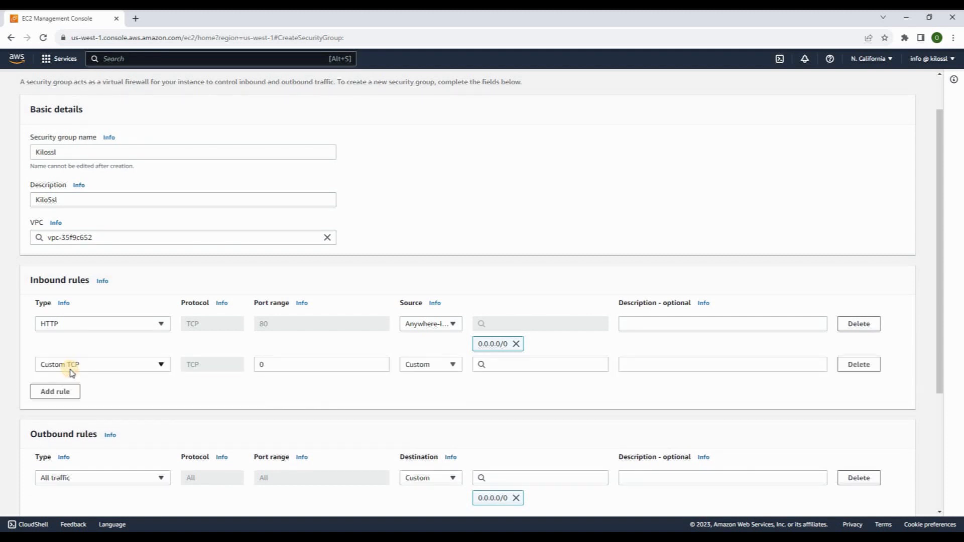
{"action": "left_click", "coordinate": [72, 372]}
{"action": "type", "text": "h"}
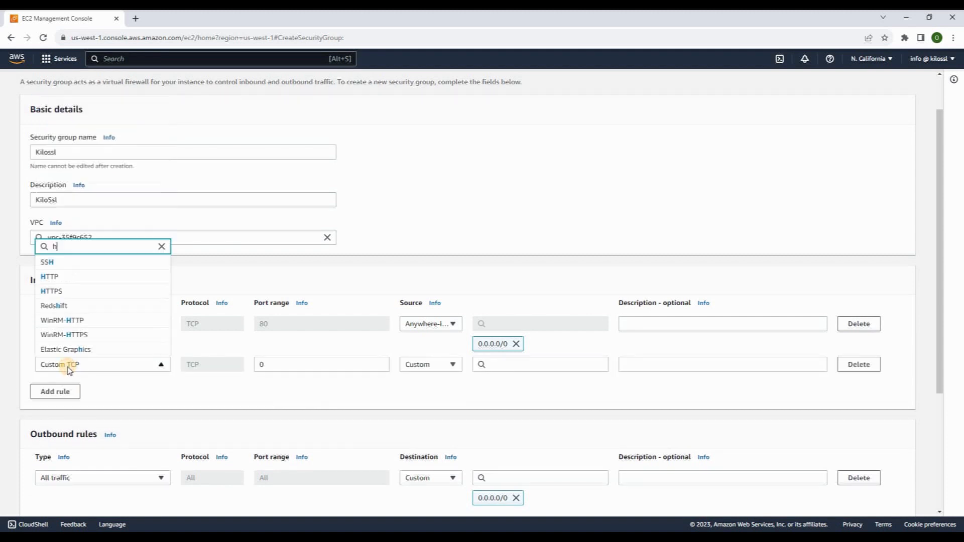
{"action": "left_click", "coordinate": [56, 292]}
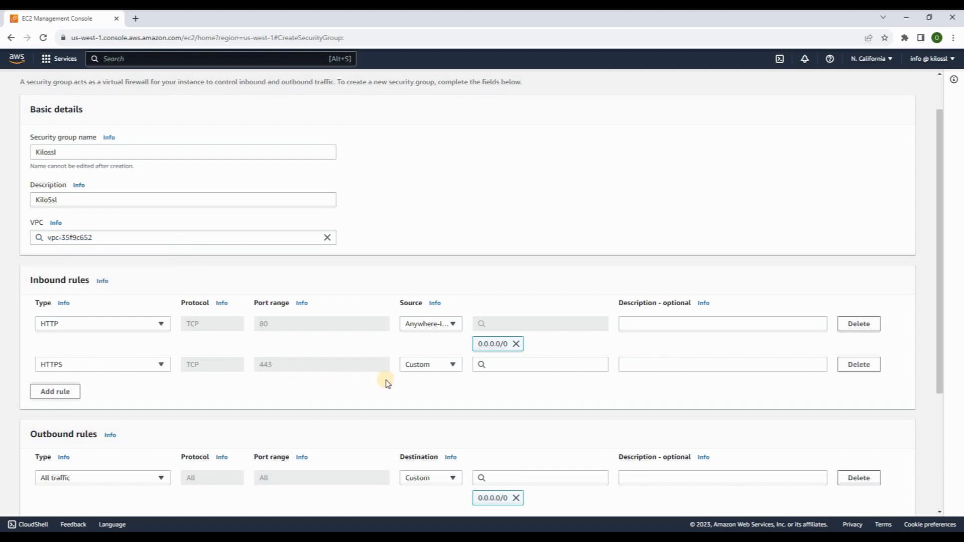
{"action": "left_click", "coordinate": [424, 368]}
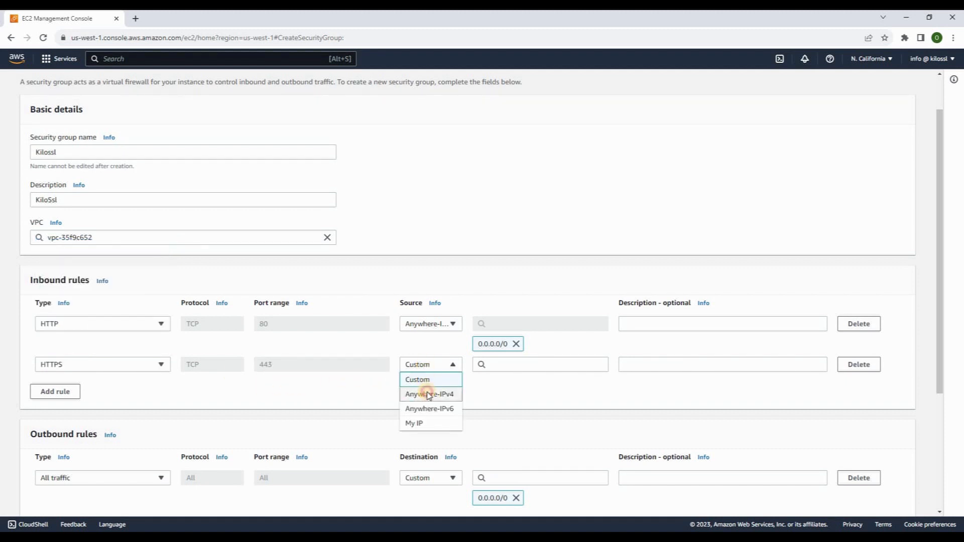
{"action": "left_click", "coordinate": [428, 394]}
Add an inbound SSH (22) rule from 0.0.0.0/0, plus a fourth rule row
{"action": "left_click", "coordinate": [70, 412]}
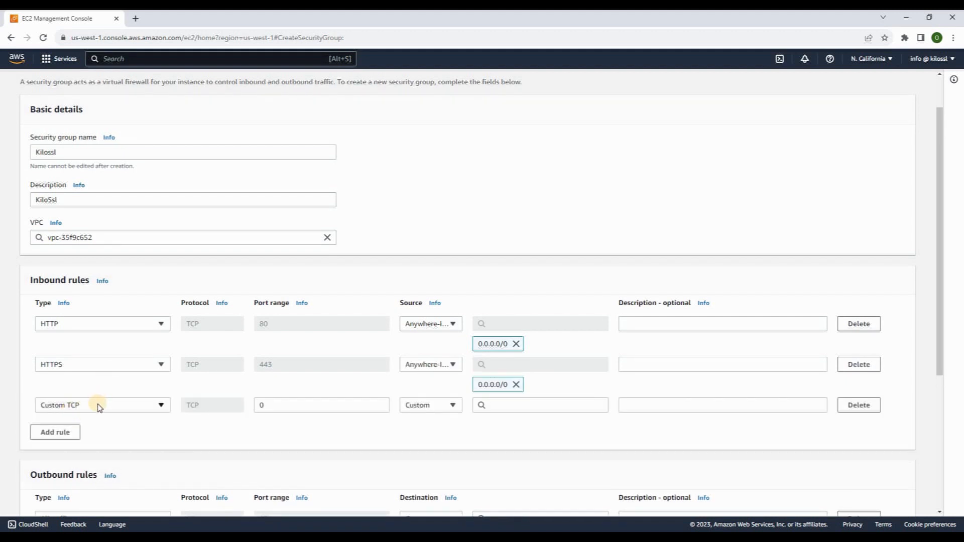
{"action": "left_click", "coordinate": [98, 407]}
{"action": "type", "text": "s"}
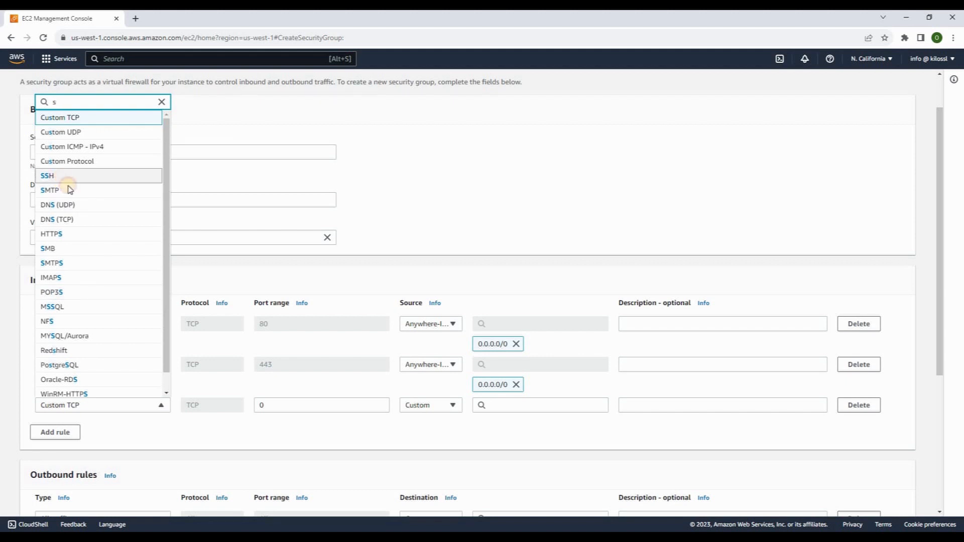
{"action": "left_click", "coordinate": [67, 175]}
{"action": "scroll", "coordinate": [326, 415], "scroll_direction": "down", "scroll_amount": 3}
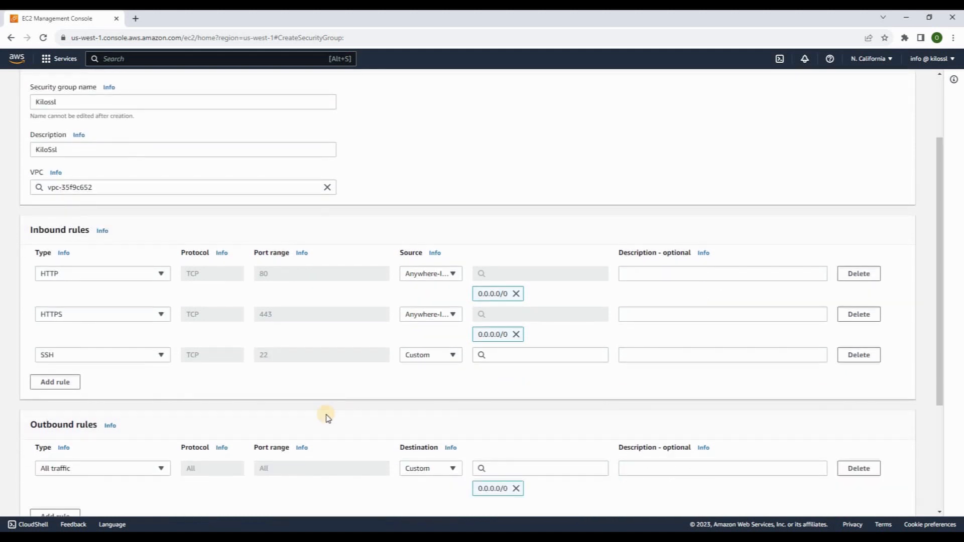
{"action": "left_click", "coordinate": [453, 256]}
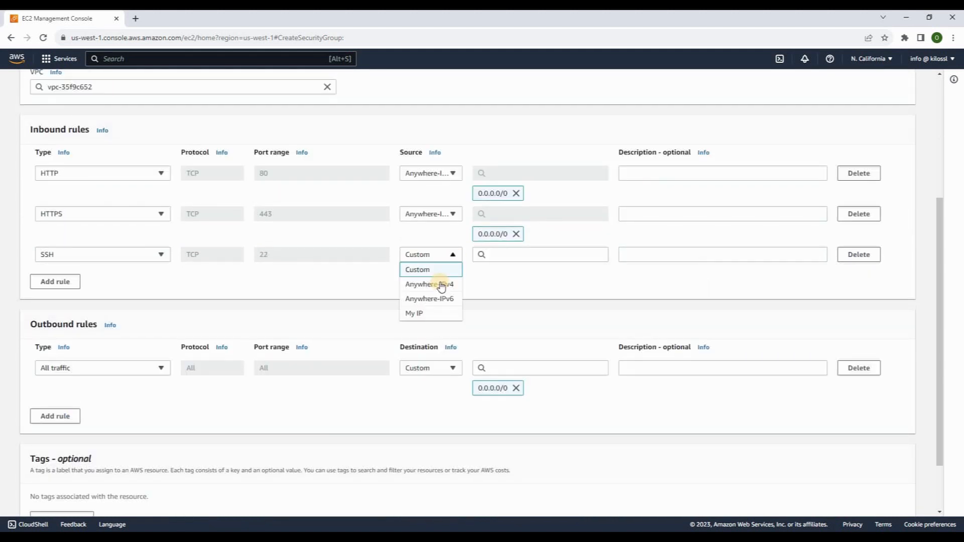
{"action": "left_click", "coordinate": [441, 282]}
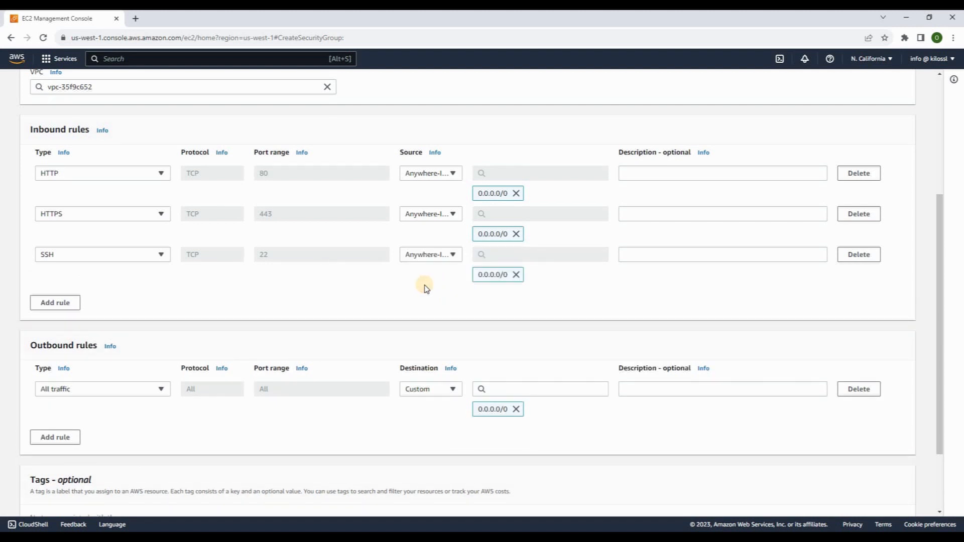
{"action": "left_click", "coordinate": [56, 303]}
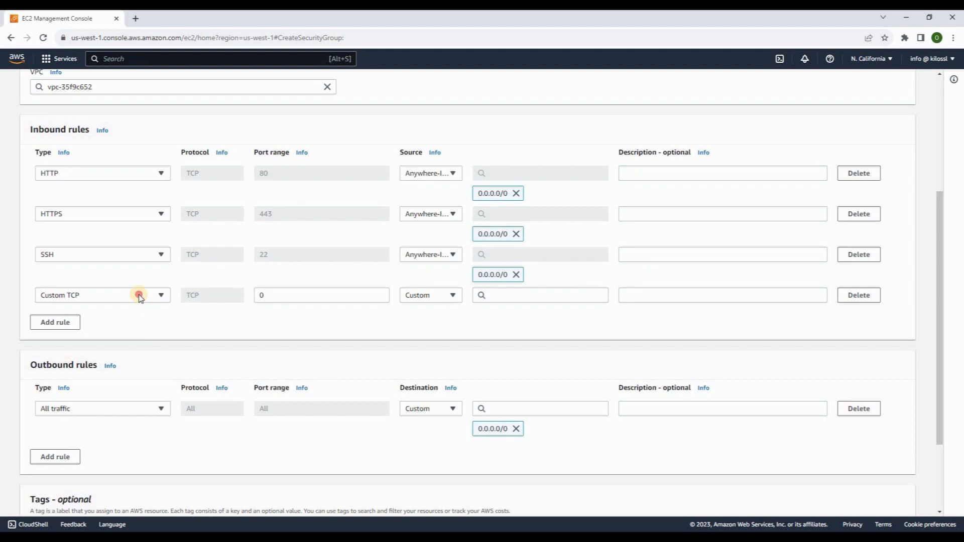
Make the fourth rule Custom TCP 3000-3001 from 0.0.0.0/0 and create the Kilossl group
{"action": "left_click", "coordinate": [139, 295]}
{"action": "left_click", "coordinate": [149, 330]}
{"action": "key", "text": "Tab"}
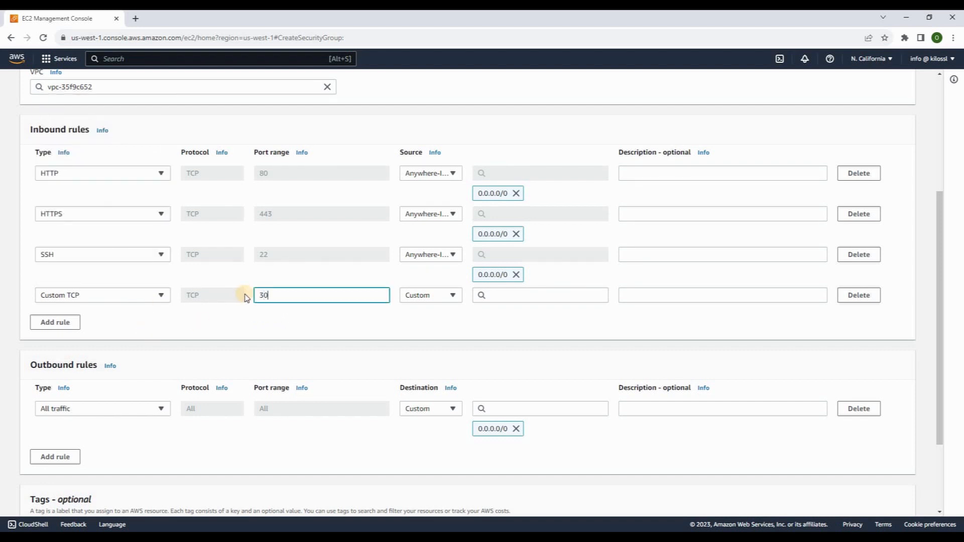
{"action": "left_click", "coordinate": [441, 297]}
{"action": "left_click", "coordinate": [436, 326]}
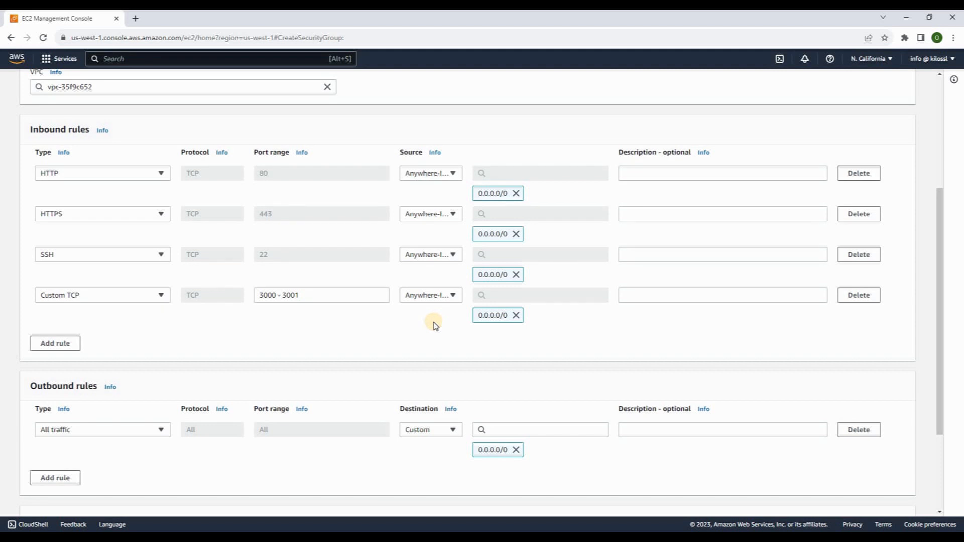
{"action": "scroll", "coordinate": [435, 326], "scroll_direction": "down", "scroll_amount": 3}
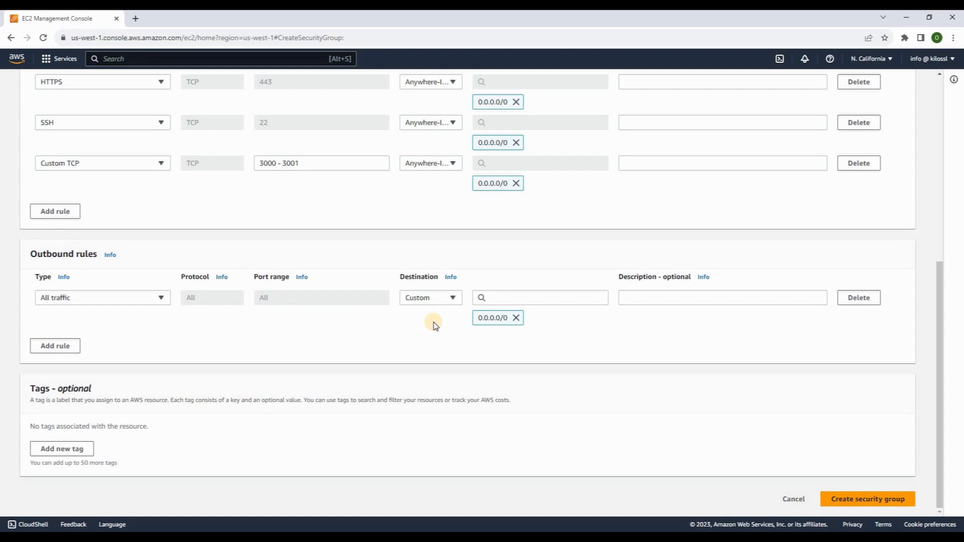
{"action": "left_click", "coordinate": [860, 499]}
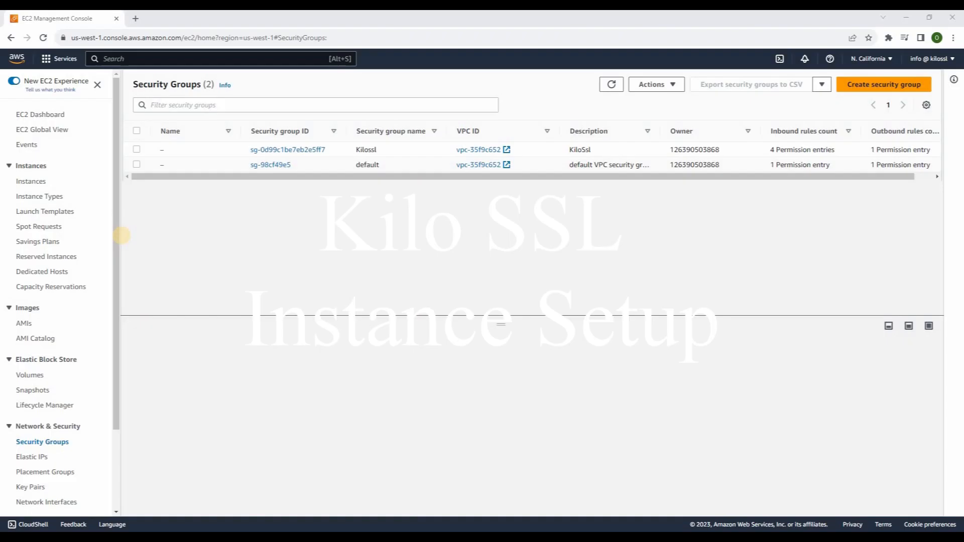
From the EC2 Dashboard, start launching a new instance
{"action": "left_click", "coordinate": [51, 117]}
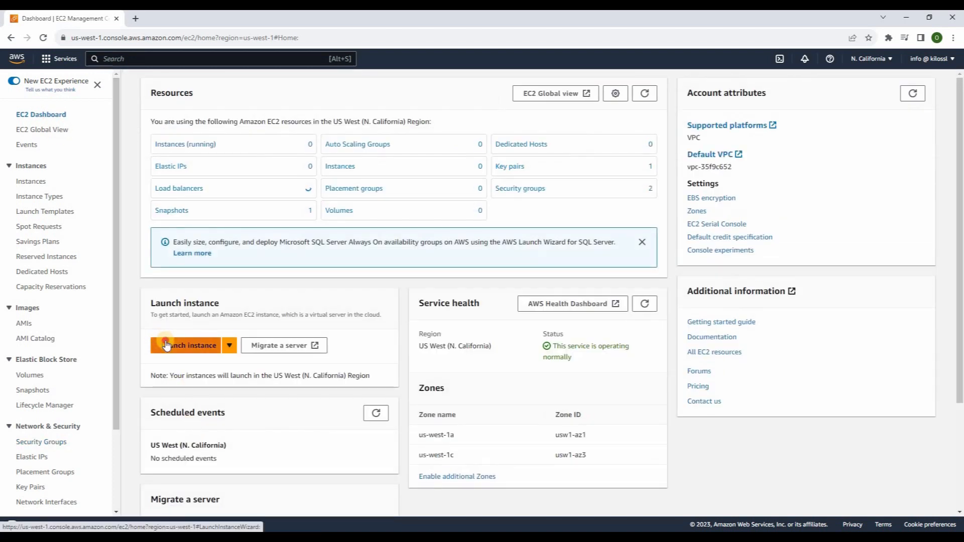
{"action": "left_click", "coordinate": [166, 345]}
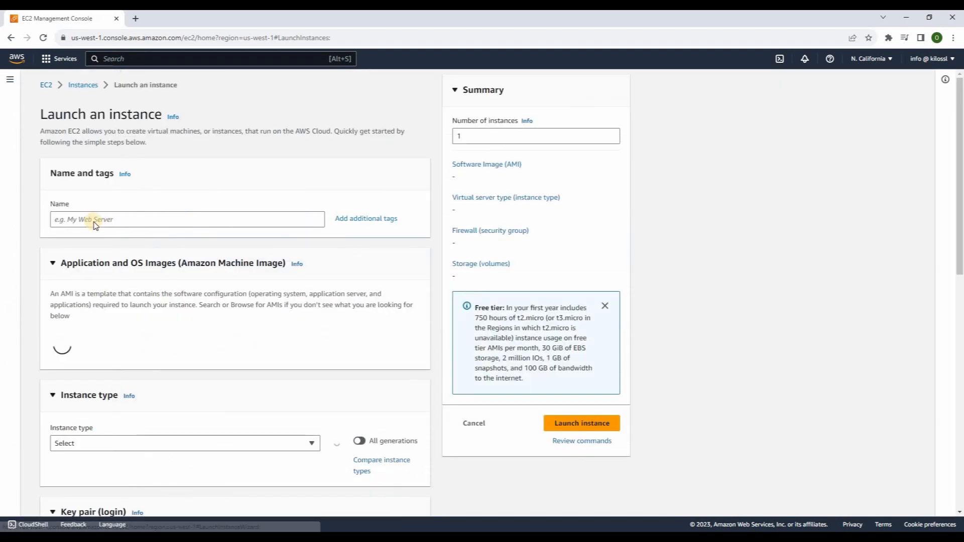
Name the instance KiloSsl and pick the Kilo SSL Pro AMI from Marketplace results for 'kilossl'
{"action": "left_click", "coordinate": [82, 215]}
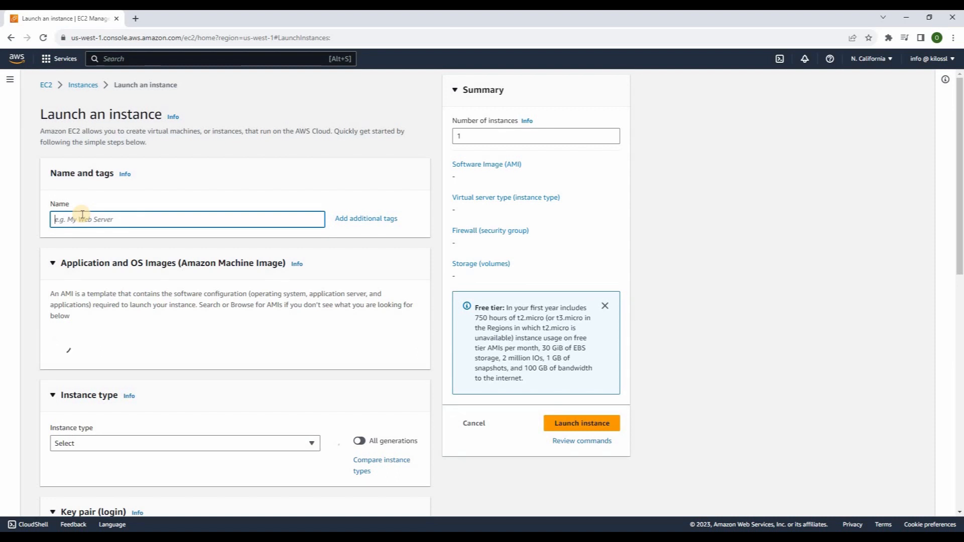
{"action": "type", "text": "Kilo"}
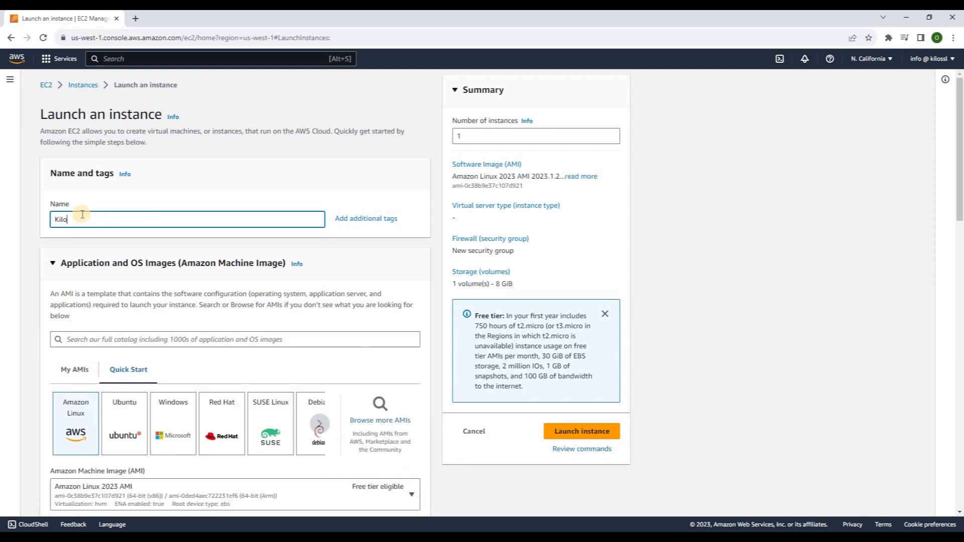
{"action": "type", "text": "Ssl"}
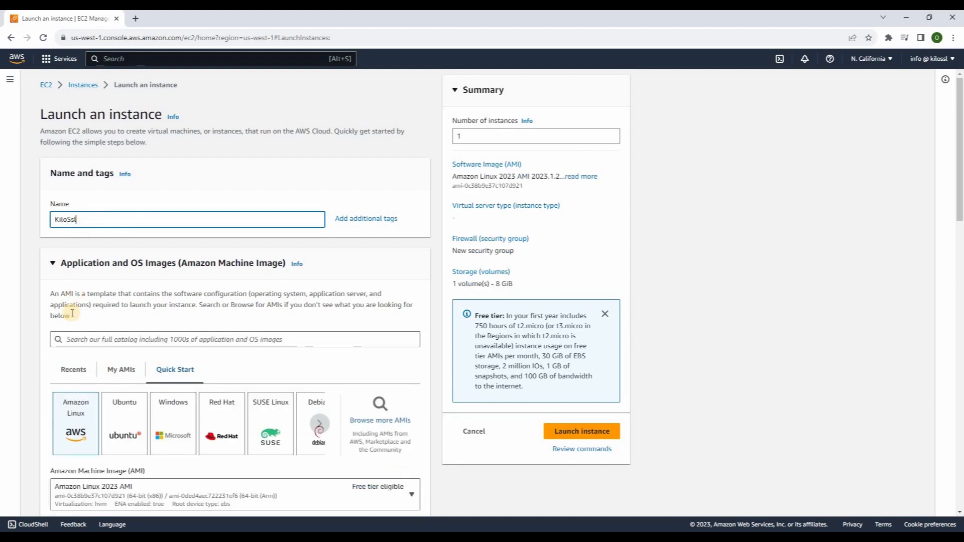
{"action": "left_click", "coordinate": [77, 338]}
{"action": "type", "text": "k"}
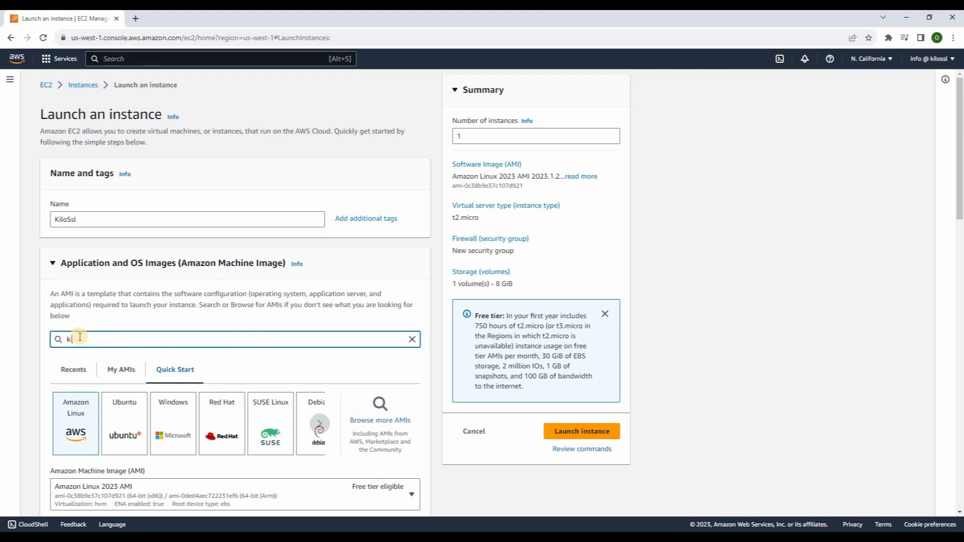
{"action": "type", "text": "ilossl"}
{"action": "key", "text": "Return"}
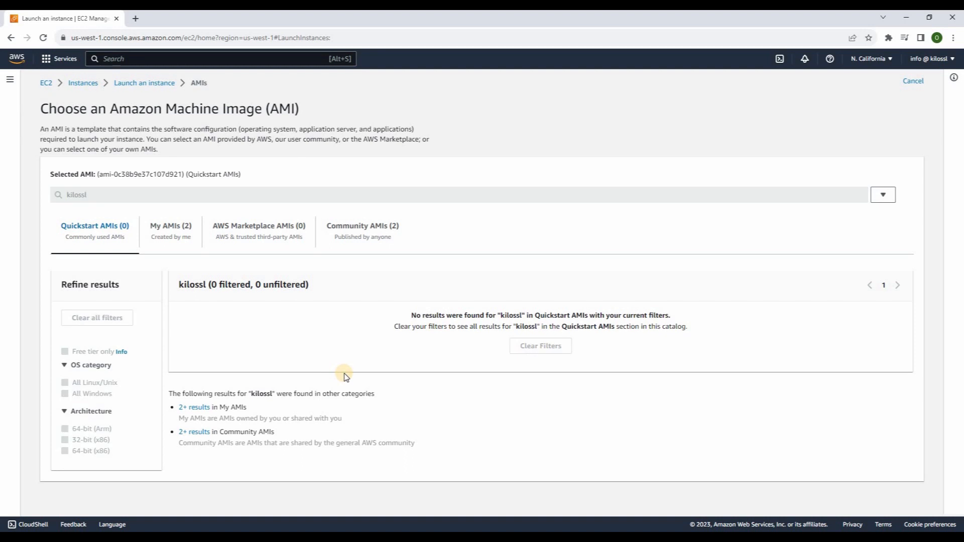
{"action": "left_click", "coordinate": [281, 228]}
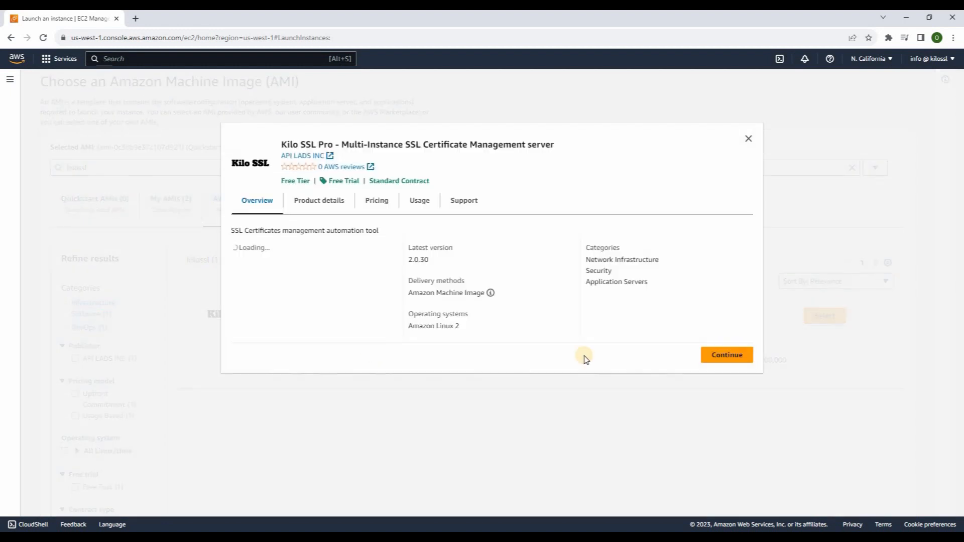
{"action": "left_click", "coordinate": [723, 358]}
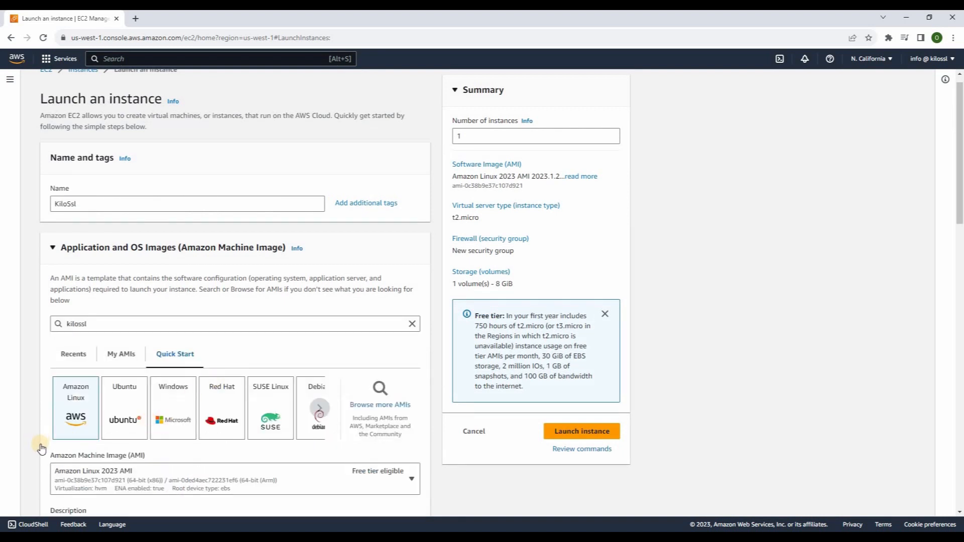
{"action": "scroll", "coordinate": [55, 442], "scroll_direction": "down", "scroll_amount": 10}
Use key pair kilossl, subnet-9839d7fe and the existing Kilossl security group
{"action": "left_click", "coordinate": [95, 271]}
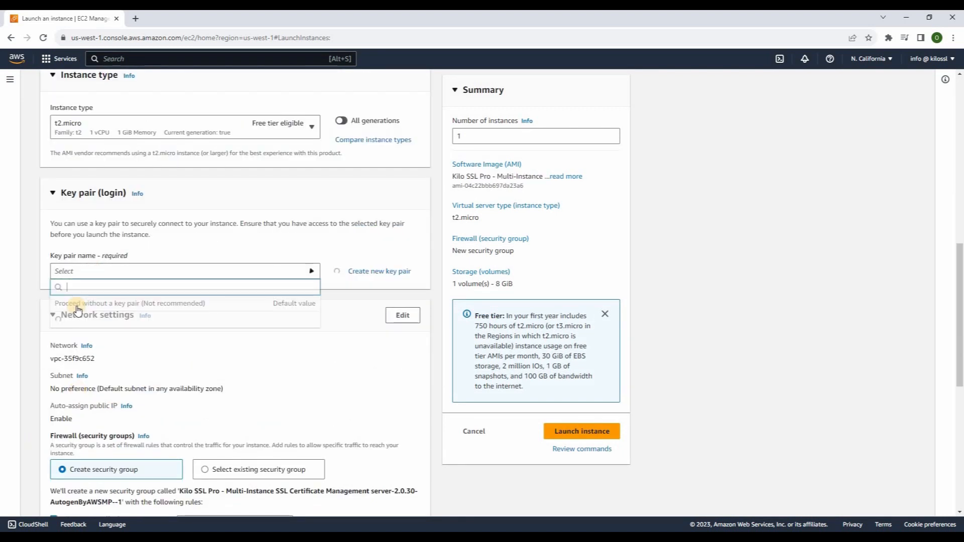
{"action": "left_click", "coordinate": [72, 325]}
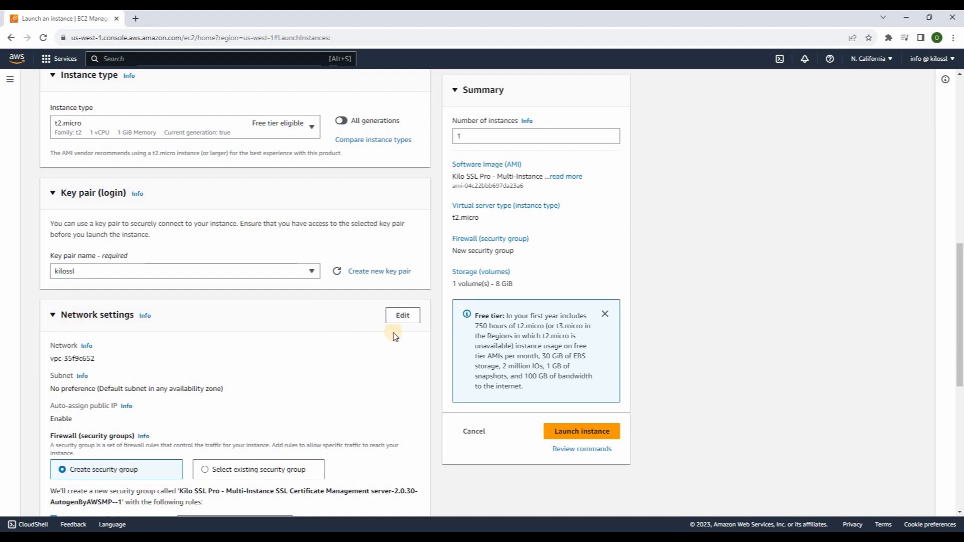
{"action": "left_click", "coordinate": [403, 317]}
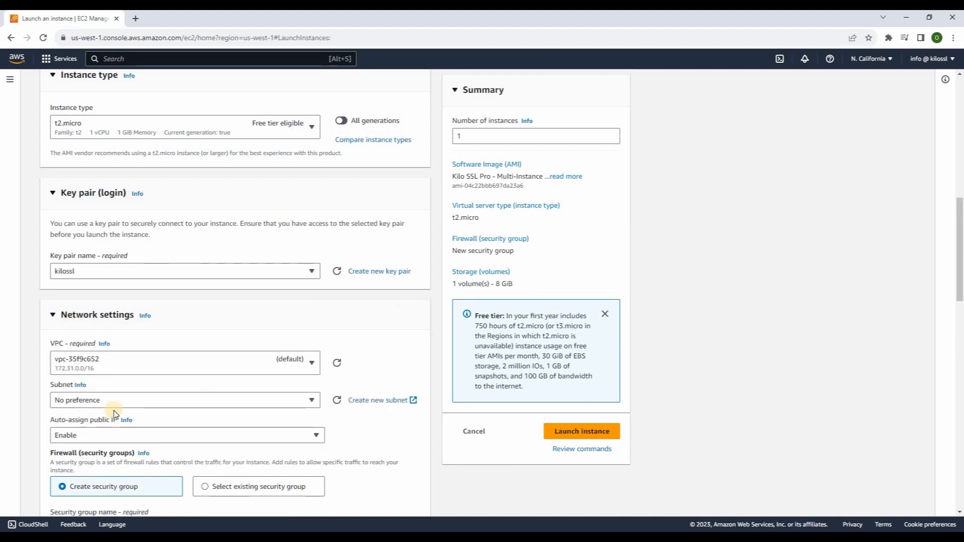
{"action": "left_click", "coordinate": [115, 400]}
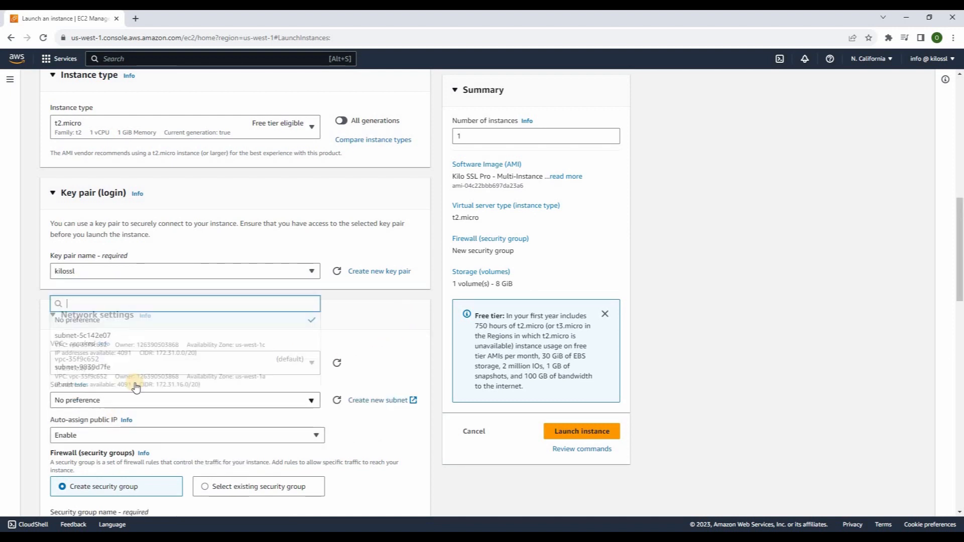
{"action": "left_click", "coordinate": [187, 376]}
{"action": "scroll", "coordinate": [254, 457], "scroll_direction": "down", "scroll_amount": 2}
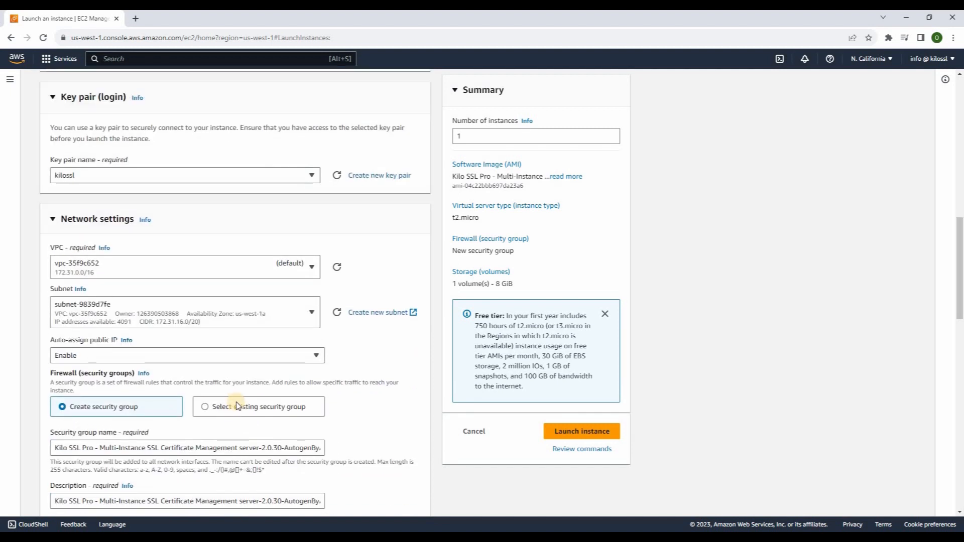
{"action": "left_click", "coordinate": [206, 402]}
{"action": "left_click", "coordinate": [105, 444]}
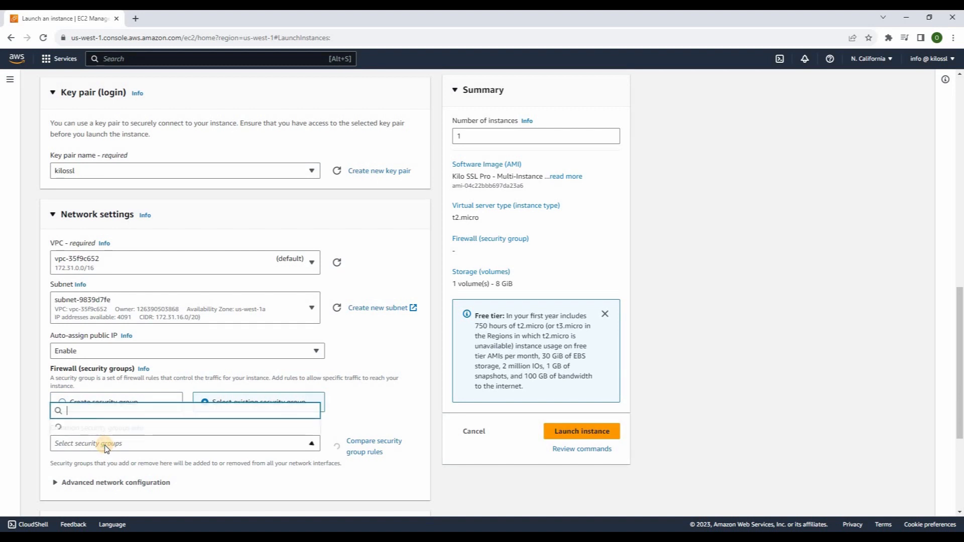
{"action": "left_click", "coordinate": [90, 409]}
{"action": "left_click", "coordinate": [535, 171]}
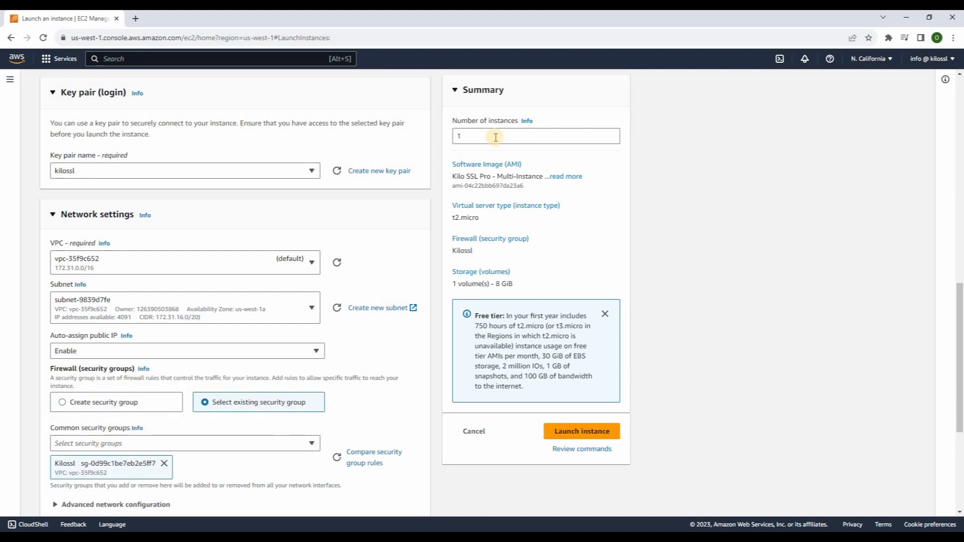
Set the number of instances to 2 and launch them
{"action": "left_click", "coordinate": [483, 136]}
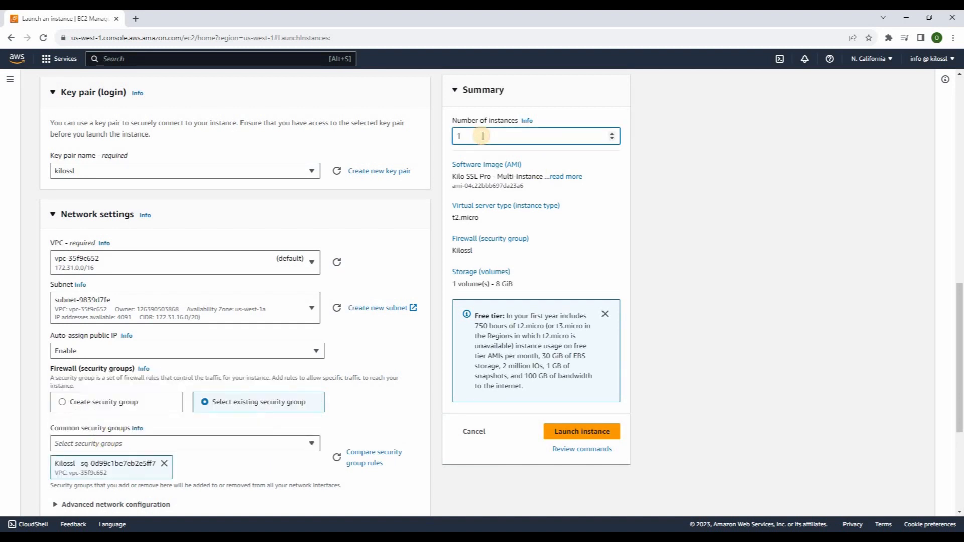
{"action": "key", "text": "BackSpace"}
{"action": "type", "text": "2"}
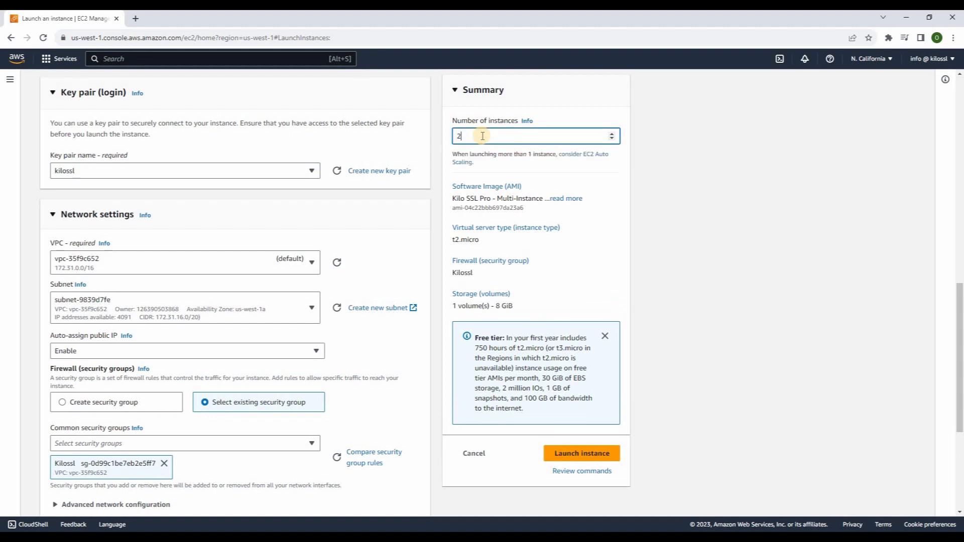
{"action": "left_click", "coordinate": [663, 185]}
{"action": "left_click", "coordinate": [583, 454]}
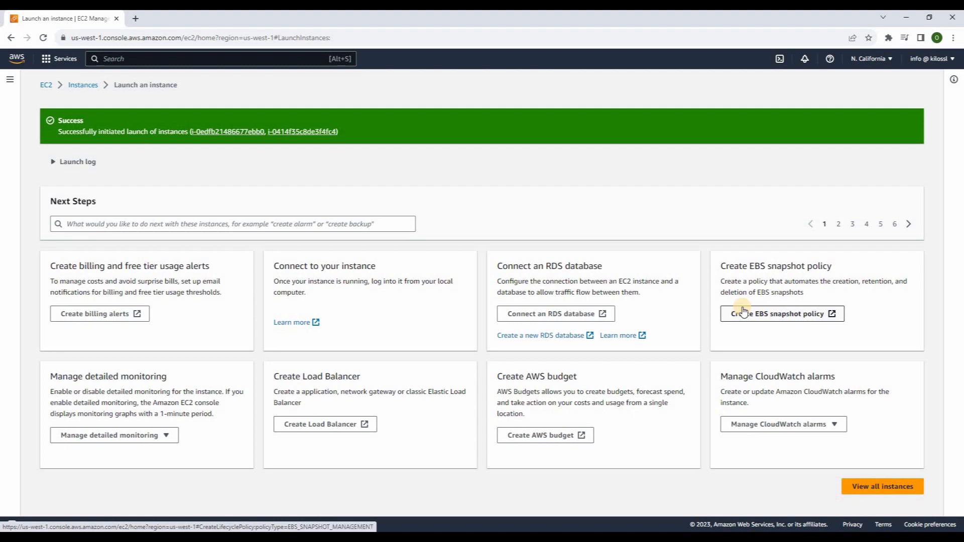
Return to the EC2 Dashboard and begin another instance launch
{"action": "left_click", "coordinate": [46, 84]}
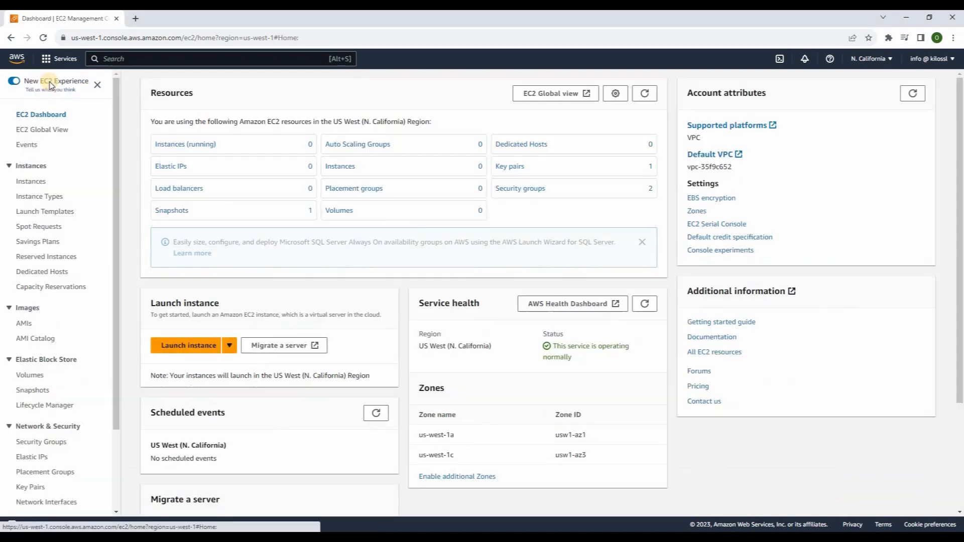
{"action": "left_click", "coordinate": [162, 346]}
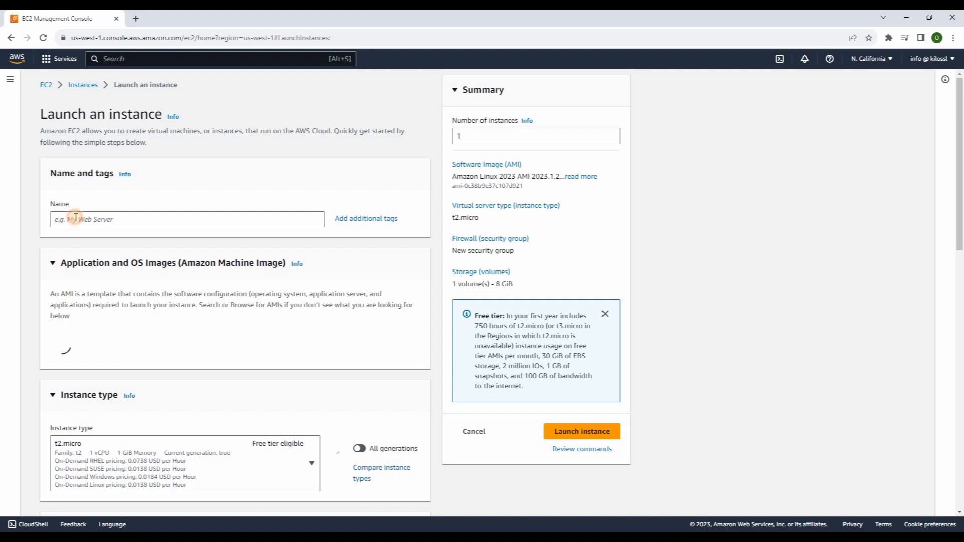
Name the instance KiloSsl and select the Kilo SSL Marketplace AMI found by 'kilos'
{"action": "left_click", "coordinate": [81, 217]}
{"action": "type", "text": "Ki"}
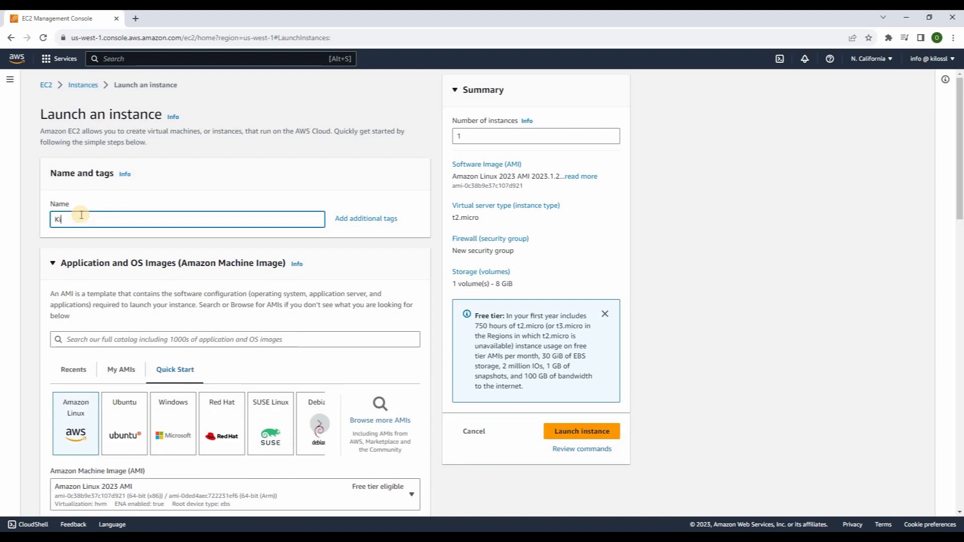
{"action": "type", "text": "loSsl"}
{"action": "left_click", "coordinate": [92, 335]}
{"action": "type", "text": "kilos"}
{"action": "key", "text": "Return"}
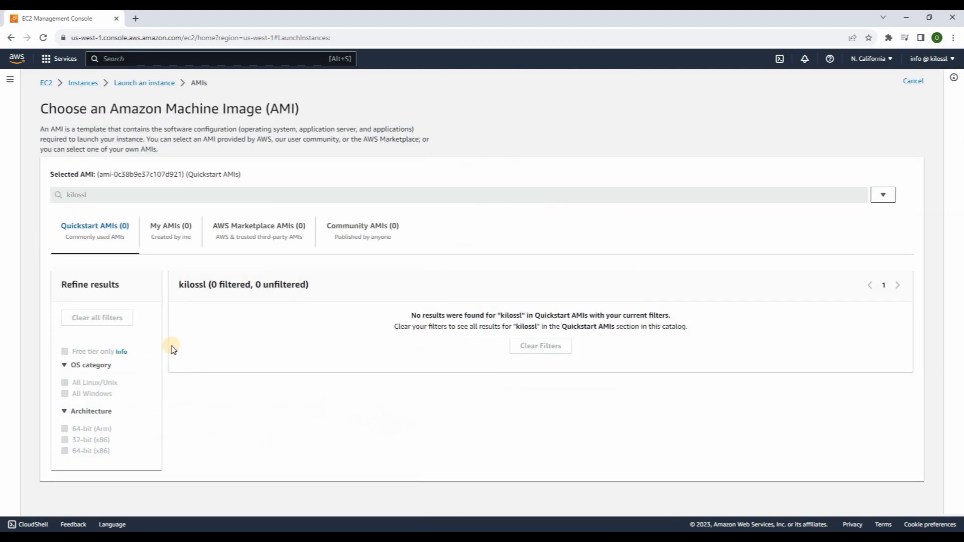
{"action": "left_click", "coordinate": [273, 229]}
{"action": "left_click", "coordinate": [826, 317]}
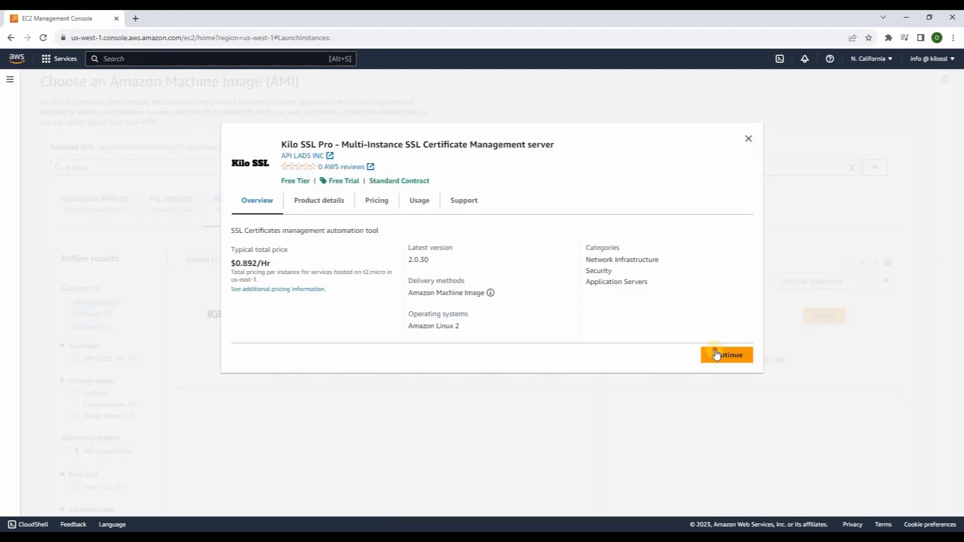
{"action": "left_click", "coordinate": [727, 354]}
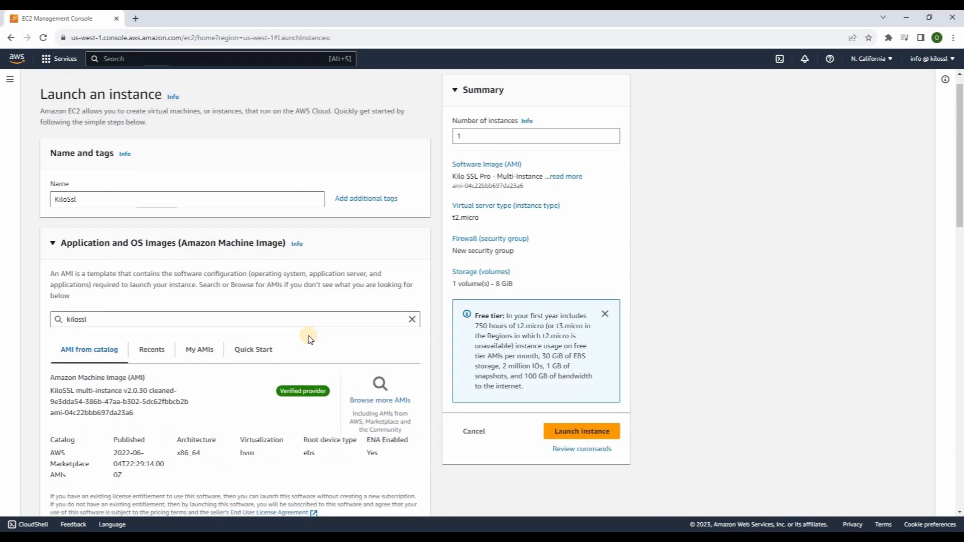
Use key pair kilossl, subnet-5c142e07 and existing group Kilossl, then launch the instance
{"action": "scroll", "coordinate": [268, 348], "scroll_direction": "down", "scroll_amount": 3}
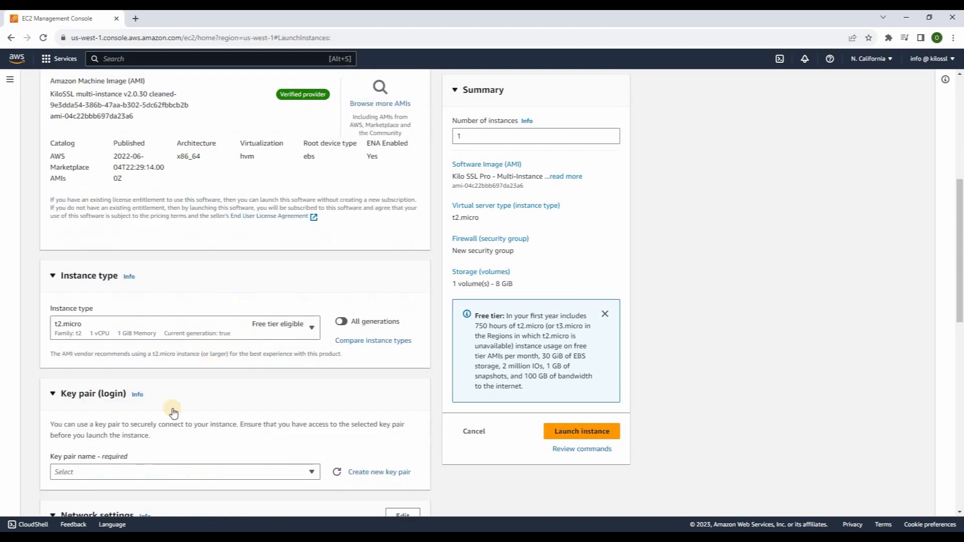
{"action": "left_click", "coordinate": [91, 471]}
{"action": "left_click", "coordinate": [88, 450]}
{"action": "scroll", "coordinate": [435, 284], "scroll_direction": "down", "scroll_amount": 5}
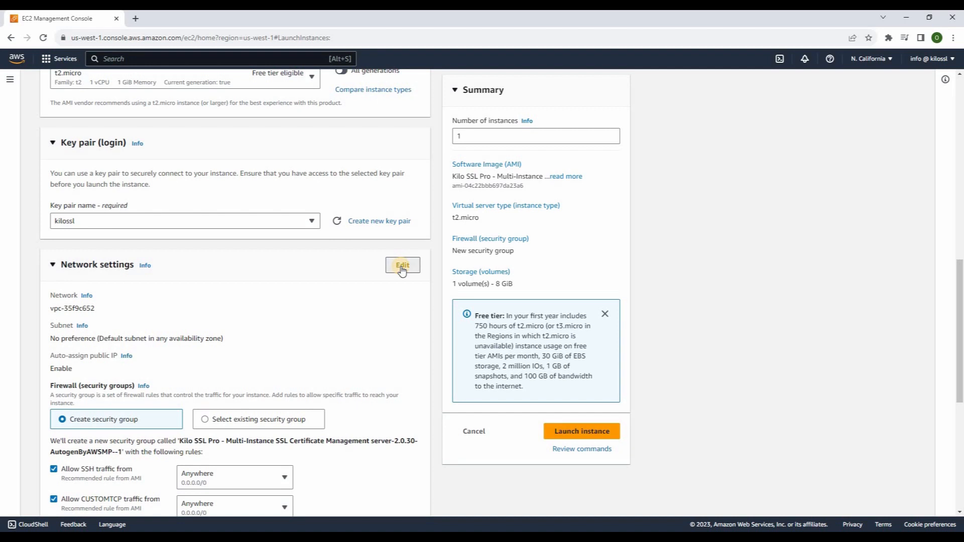
{"action": "left_click", "coordinate": [163, 353]}
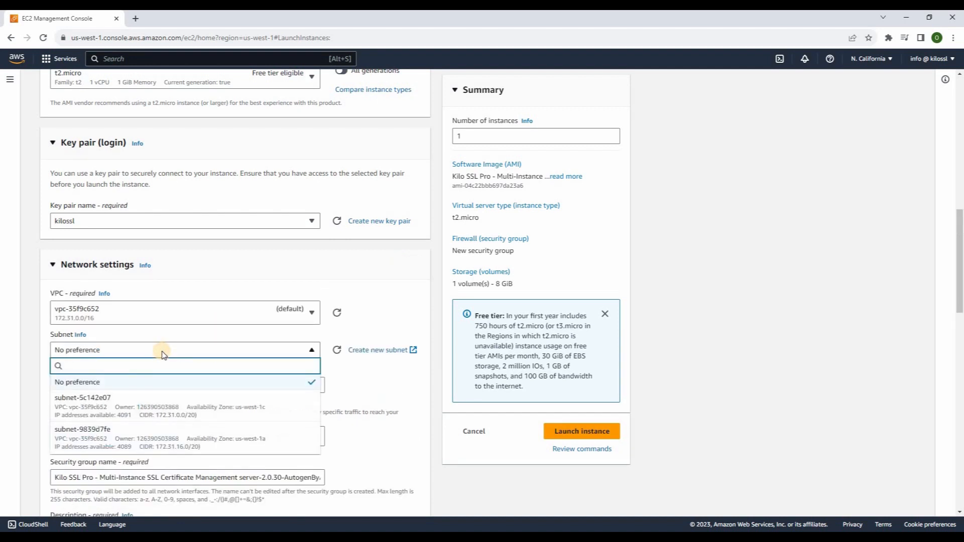
{"action": "left_click", "coordinate": [174, 411]}
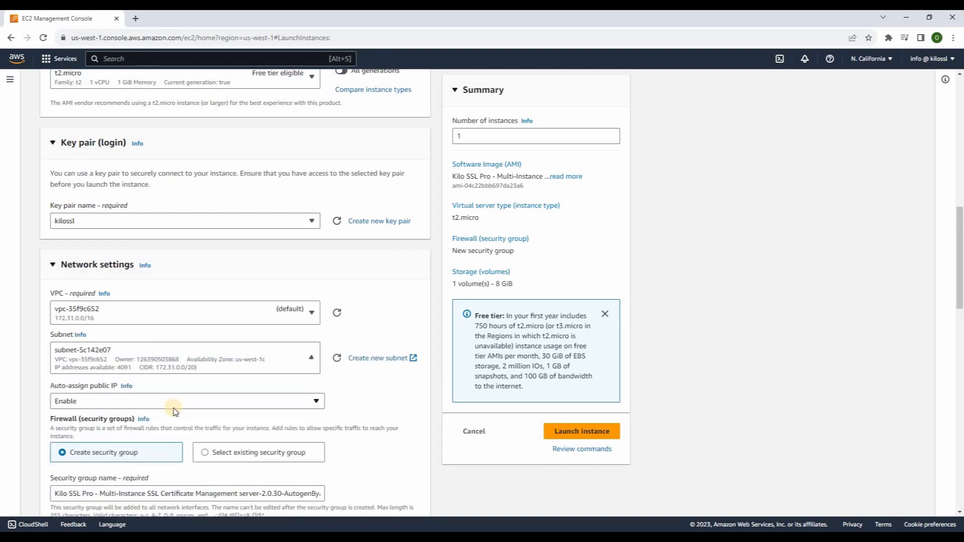
{"action": "scroll", "coordinate": [221, 331], "scroll_direction": "down", "scroll_amount": 3}
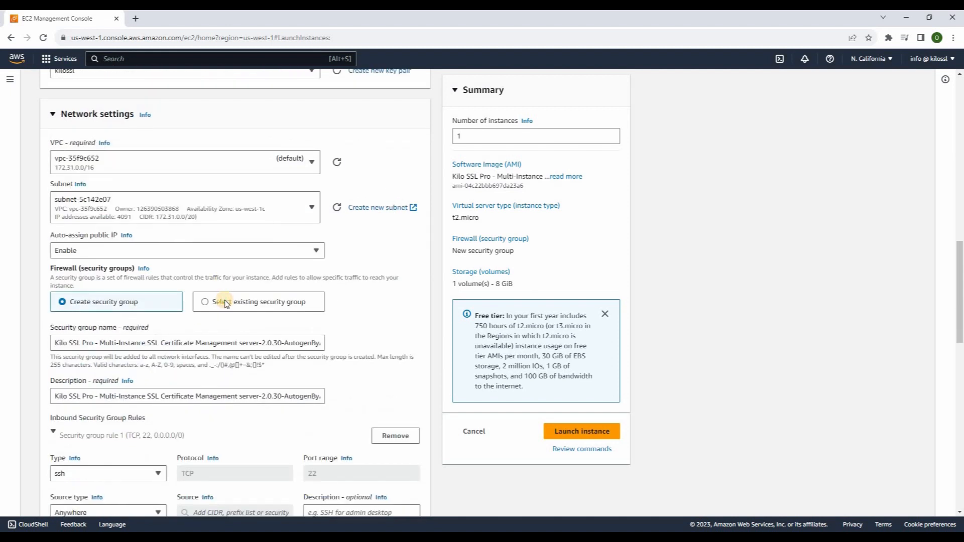
{"action": "left_click", "coordinate": [224, 303]}
{"action": "left_click", "coordinate": [210, 345]}
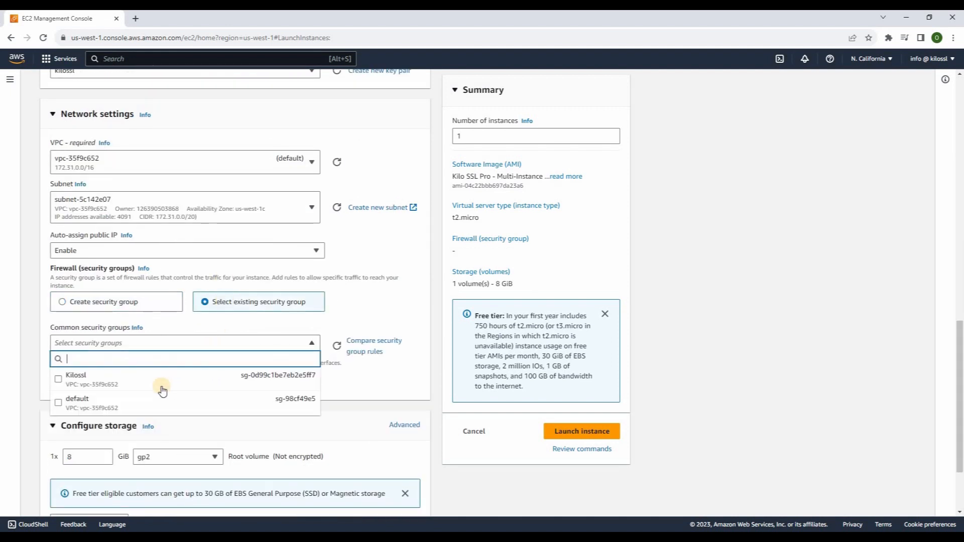
{"action": "left_click", "coordinate": [164, 383]}
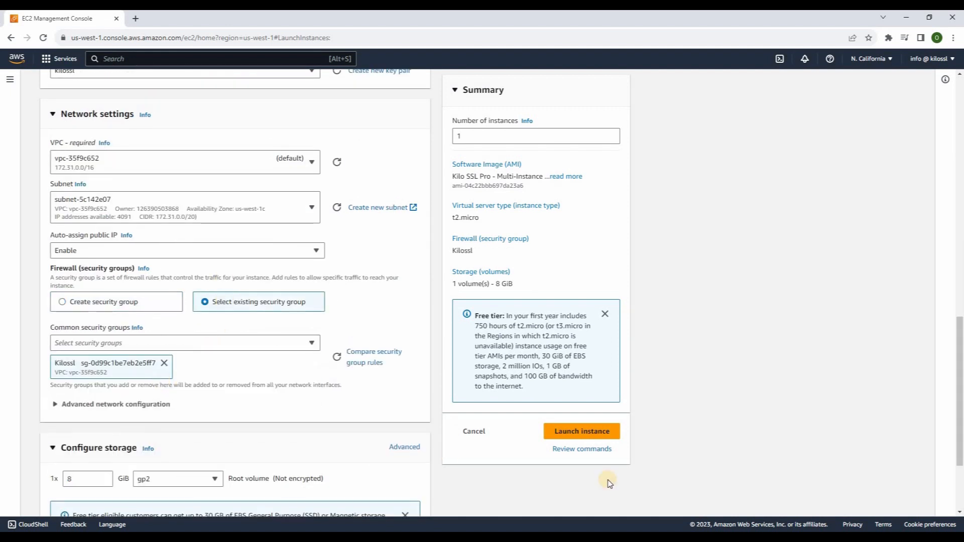
{"action": "left_click", "coordinate": [592, 433]}
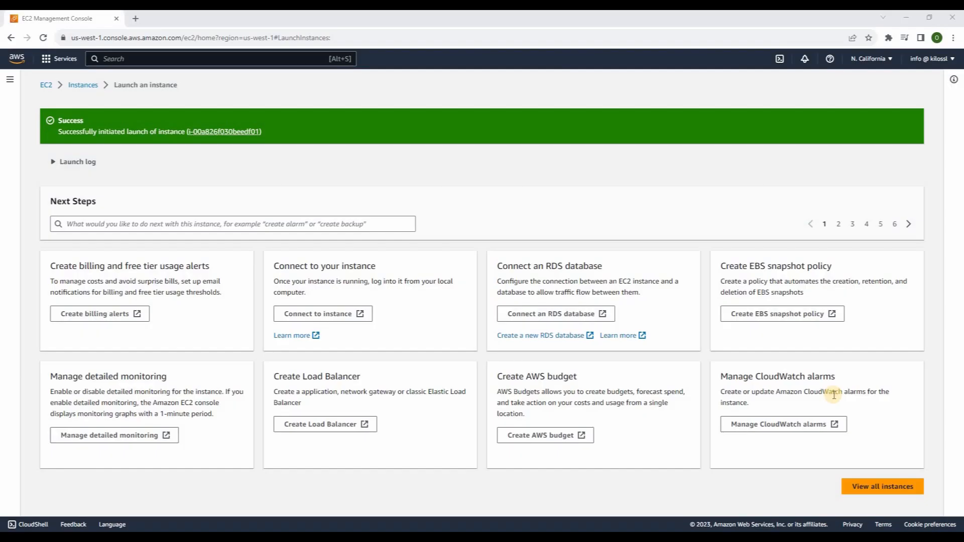
From the launch success page, go to the list of all instances
{"action": "left_click", "coordinate": [863, 487]}
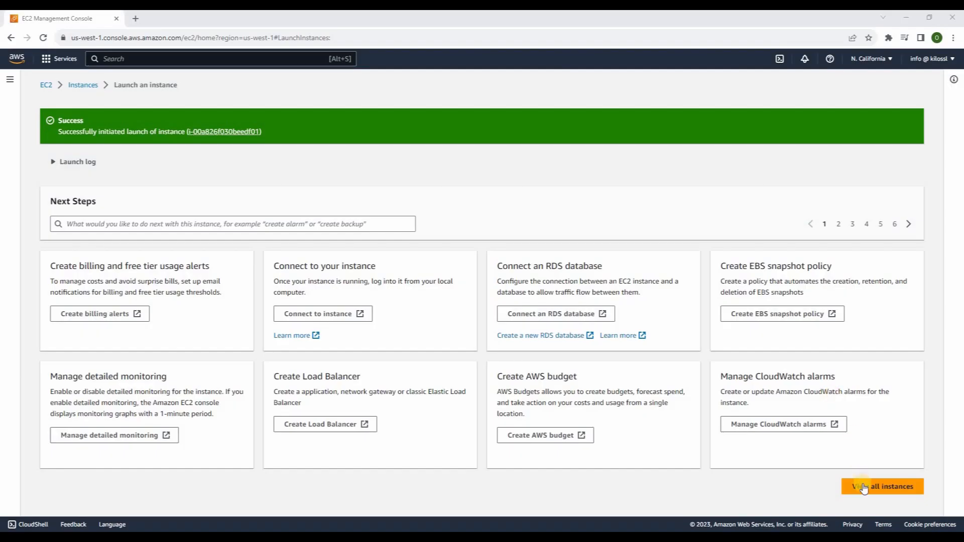
Open the first instance's Kilo SSL page at 54.177.226.37:3001 in a new tab
{"action": "left_click", "coordinate": [863, 487]}
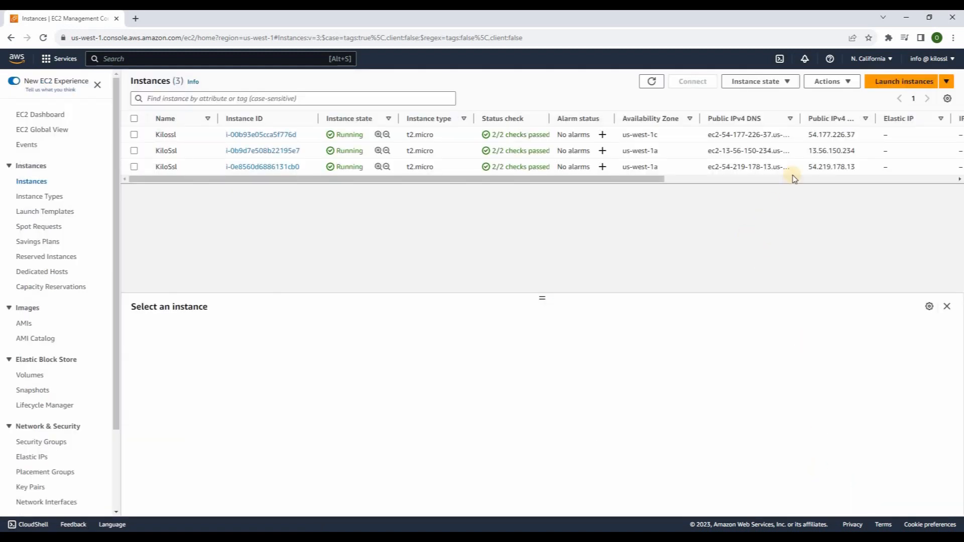
{"action": "left_click_drag", "start_coordinate": [810, 135], "coordinate": [855, 136]}
{"action": "left_click", "coordinate": [136, 18]}
{"action": "type", "text": "54.177.226.37"}
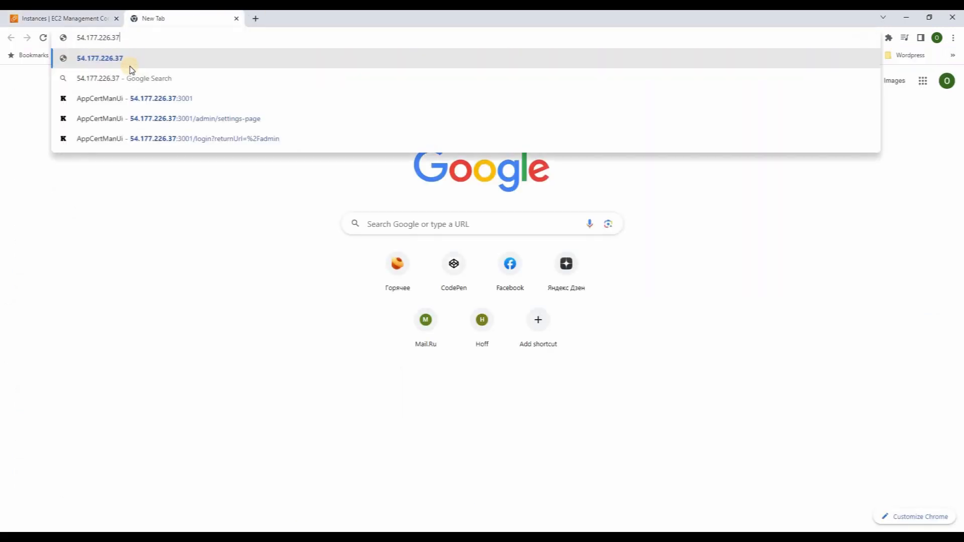
{"action": "type", "text": ":300"}
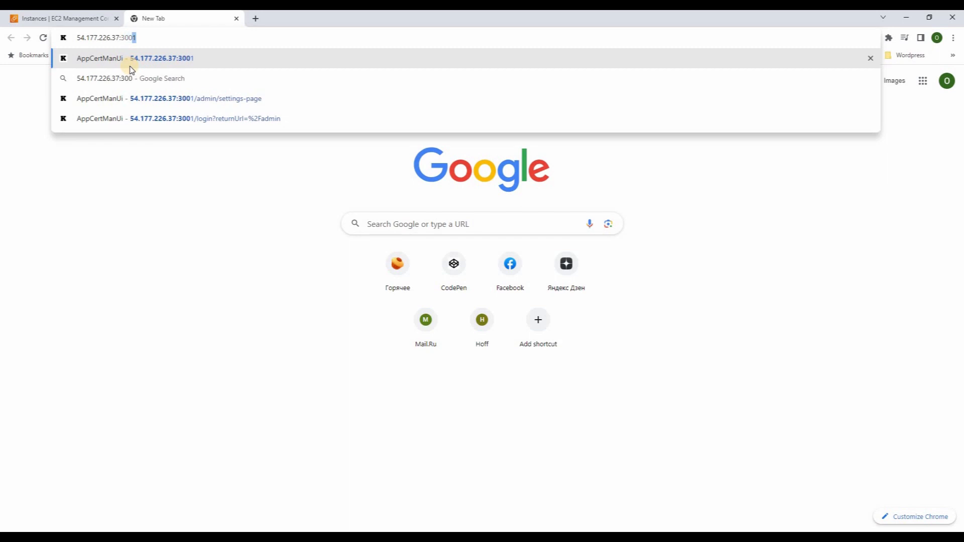
{"action": "left_click", "coordinate": [118, 64]}
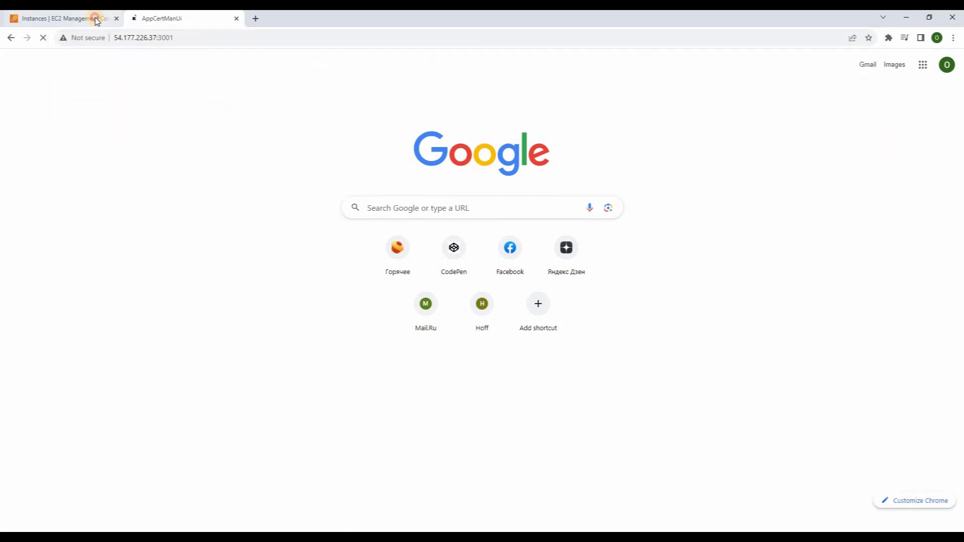
Open the second instance's Kilo SSL page at 13.56.150.234:3001 in a new tab
{"action": "left_click", "coordinate": [96, 20]}
{"action": "left_click_drag", "start_coordinate": [810, 150], "coordinate": [854, 150]}
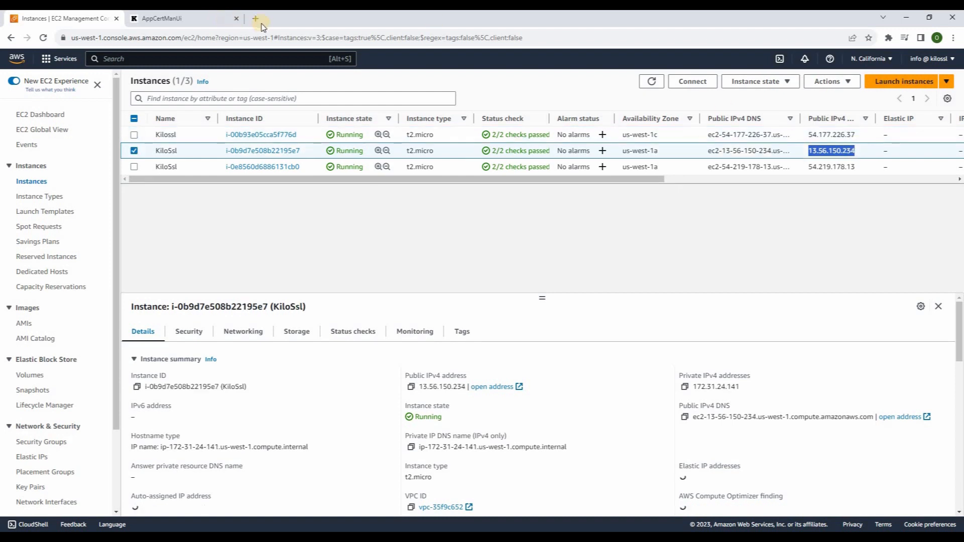
{"action": "key", "text": "ctrl+t"}
{"action": "type", "text": "13.56.150.234"}
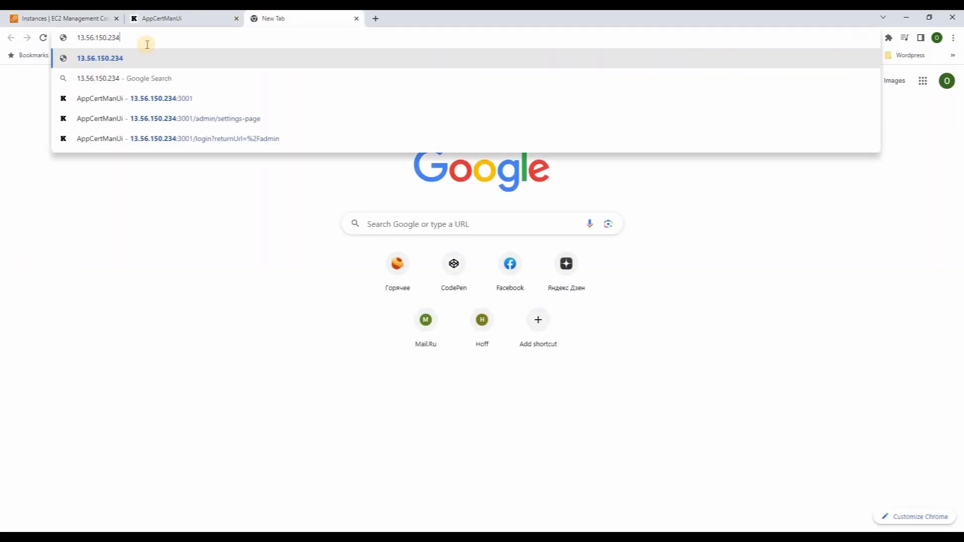
{"action": "type", "text": ":3001"}
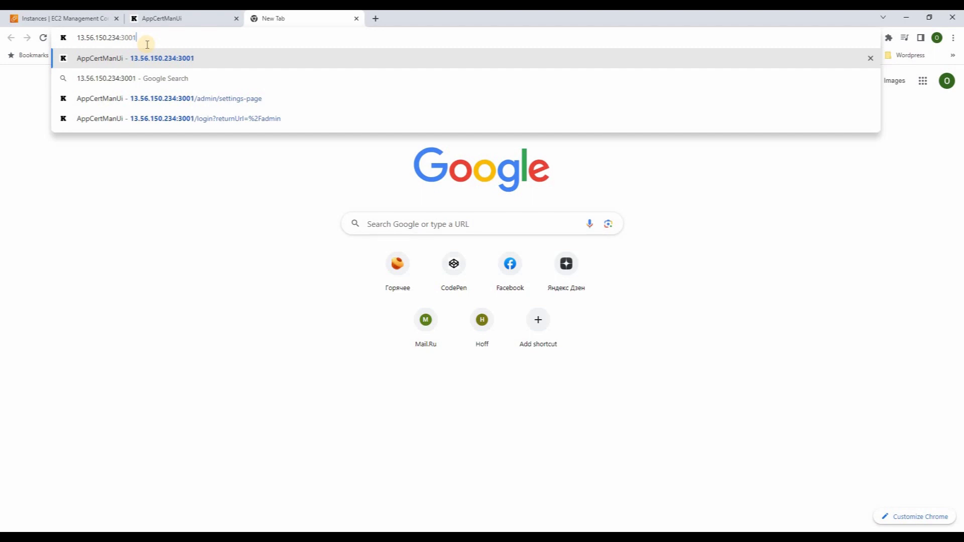
{"action": "key", "text": "Return"}
Open the third instance's Kilo SSL page at 54.219.178.13:3001 in a new tab
{"action": "left_click", "coordinate": [82, 18]}
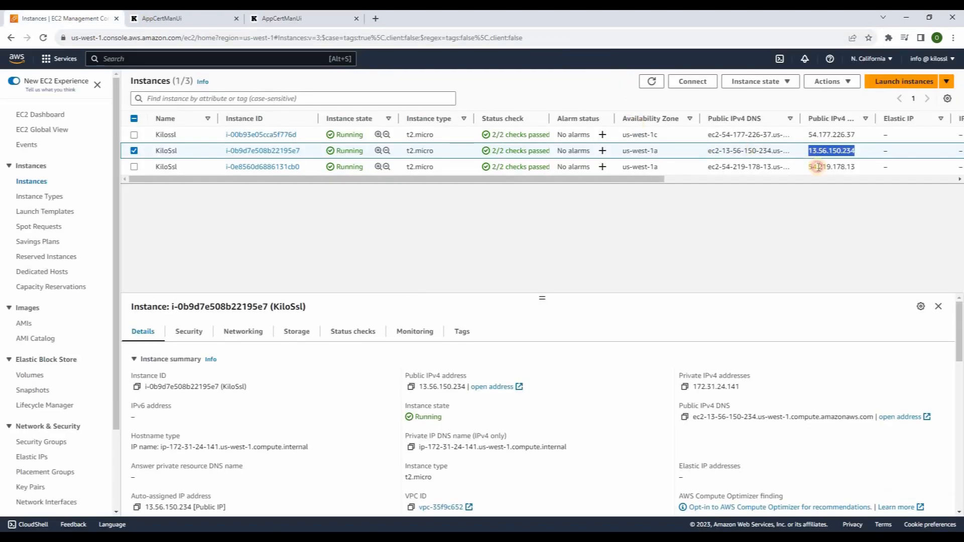
{"action": "left_click_drag", "start_coordinate": [817, 166], "coordinate": [856, 168]}
{"action": "key", "text": "ctrl+c"}
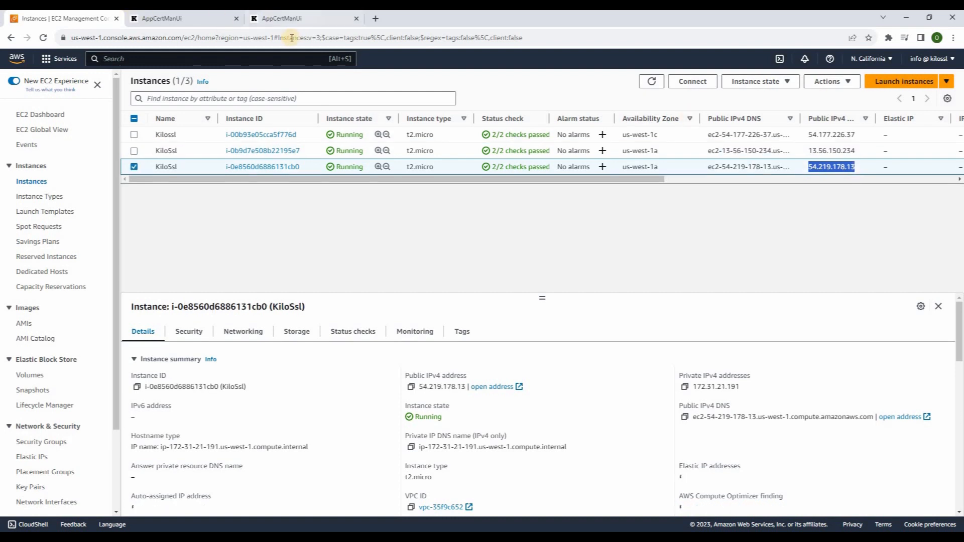
{"action": "left_click", "coordinate": [377, 18]}
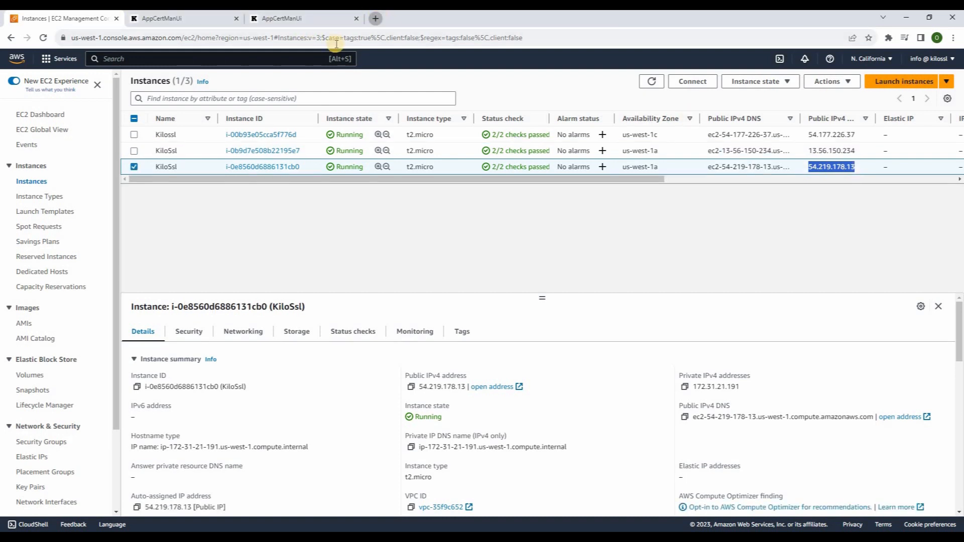
{"action": "key", "text": "ctrl+v"}
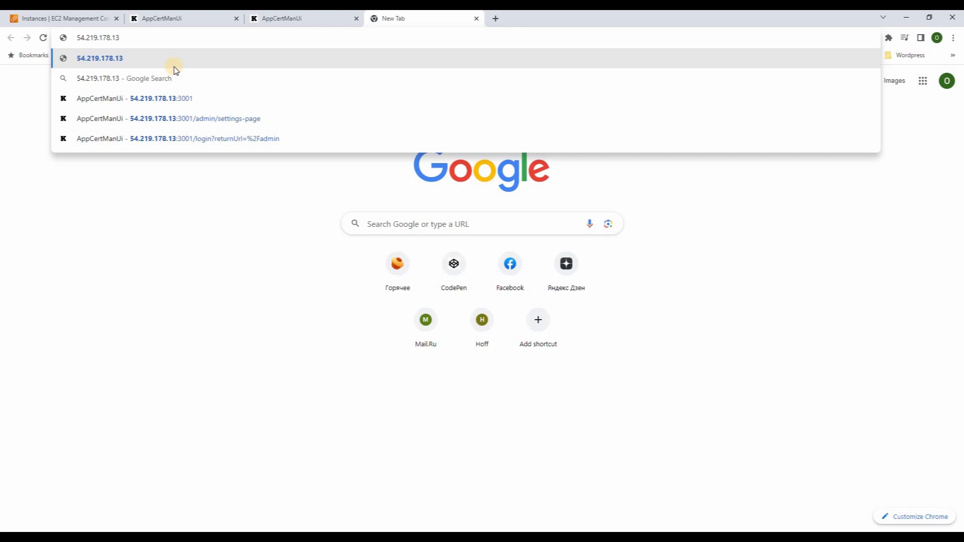
{"action": "type", "text": ":3001"}
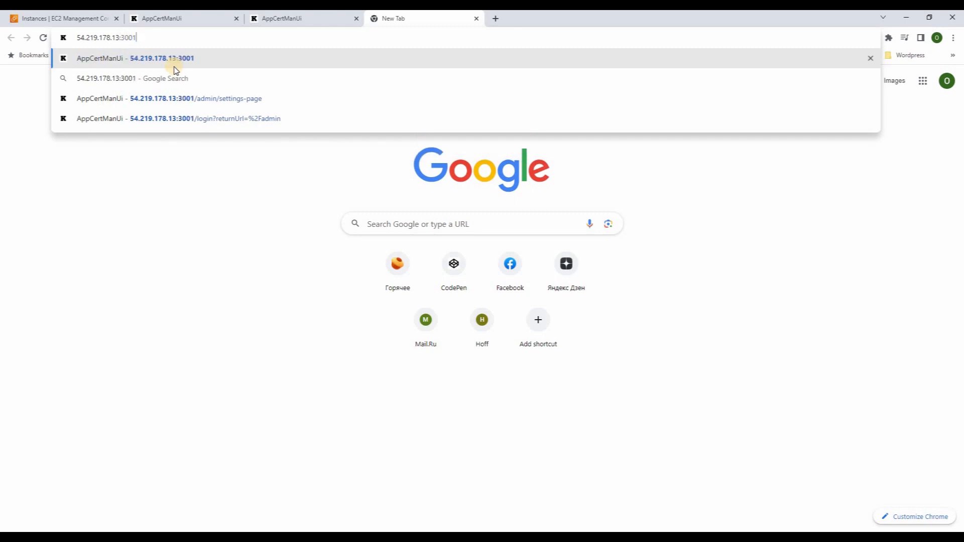
{"action": "left_click", "coordinate": [175, 63]}
{"action": "left_click", "coordinate": [172, 18]}
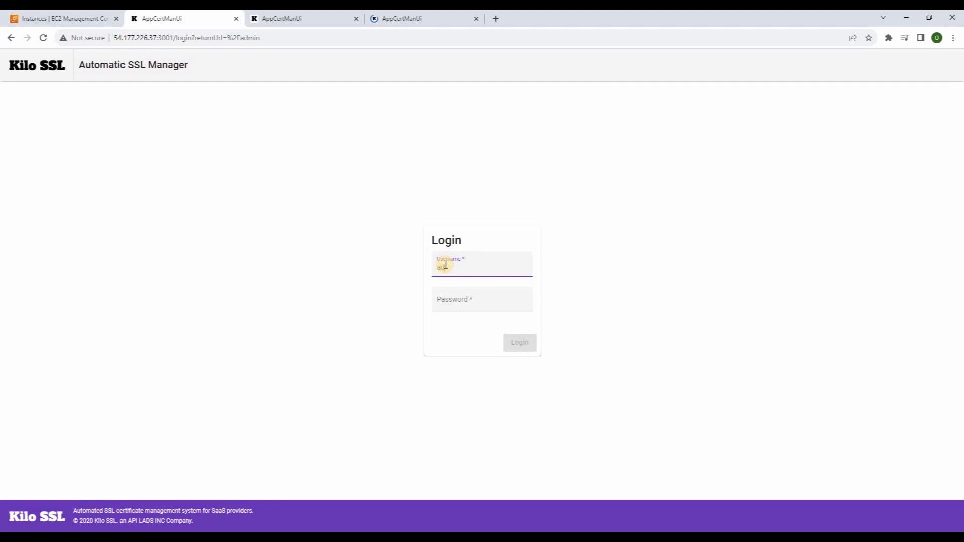
Enter the first instance's password, then sign in to the second instance as admin
{"action": "left_click", "coordinate": [474, 301]}
{"action": "type", "text": "aa"}
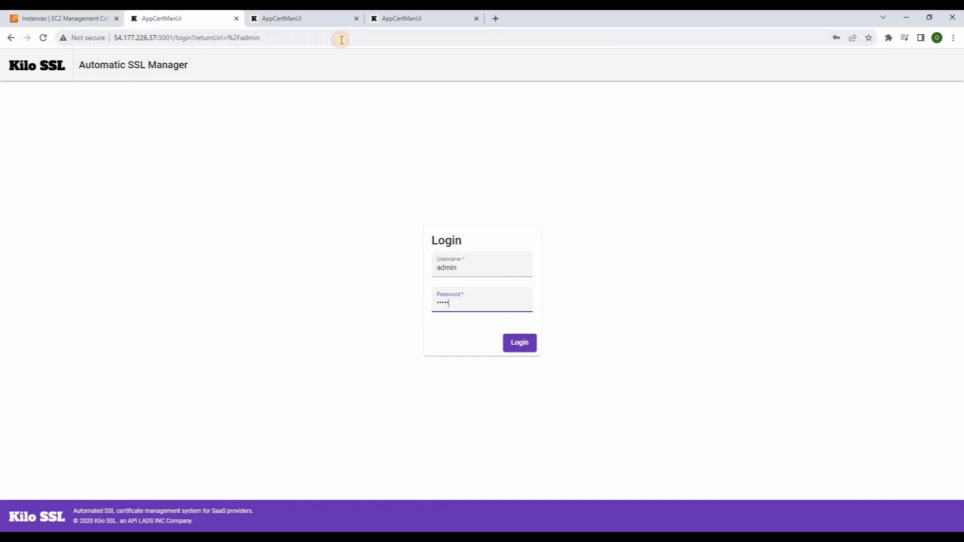
{"action": "left_click", "coordinate": [279, 18]}
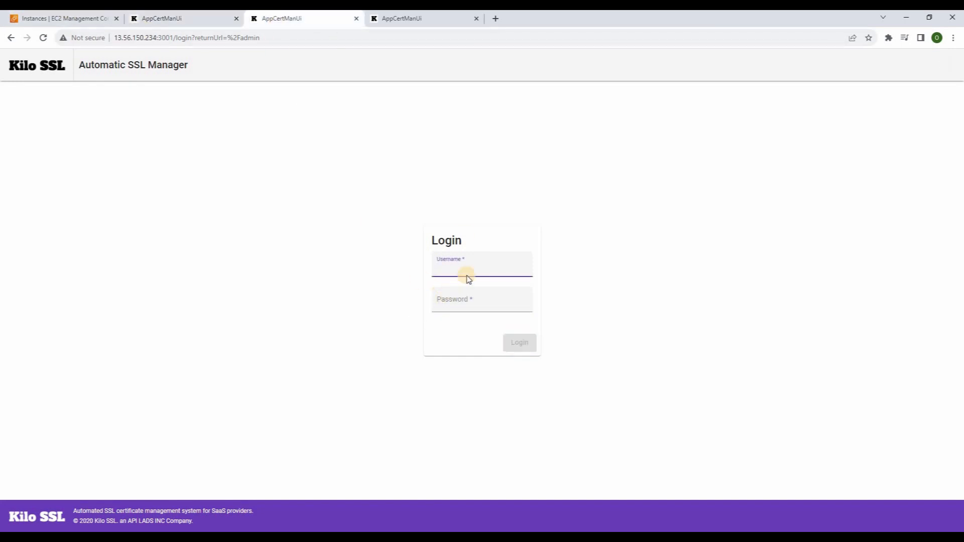
{"action": "type", "text": "admin"}
{"action": "left_click", "coordinate": [453, 306]}
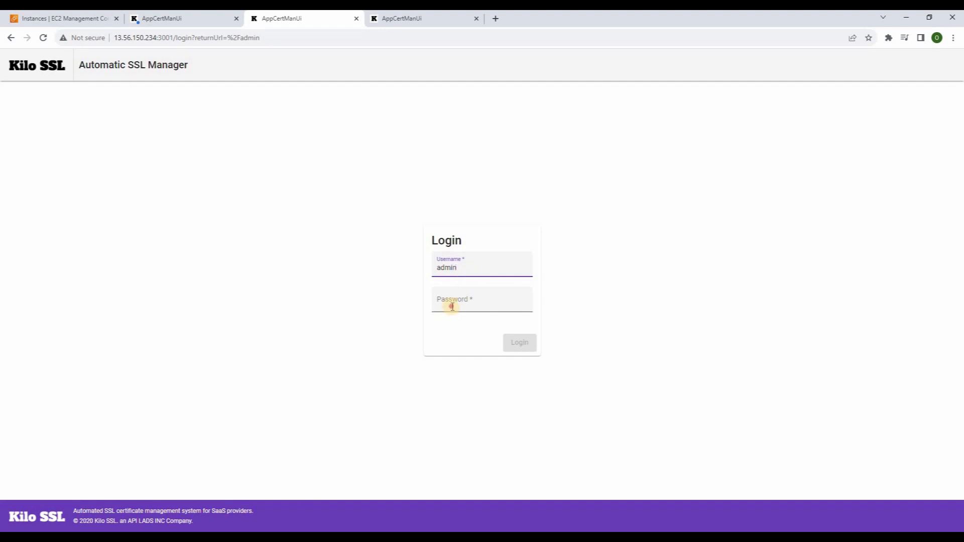
{"action": "type", "text": "a"}
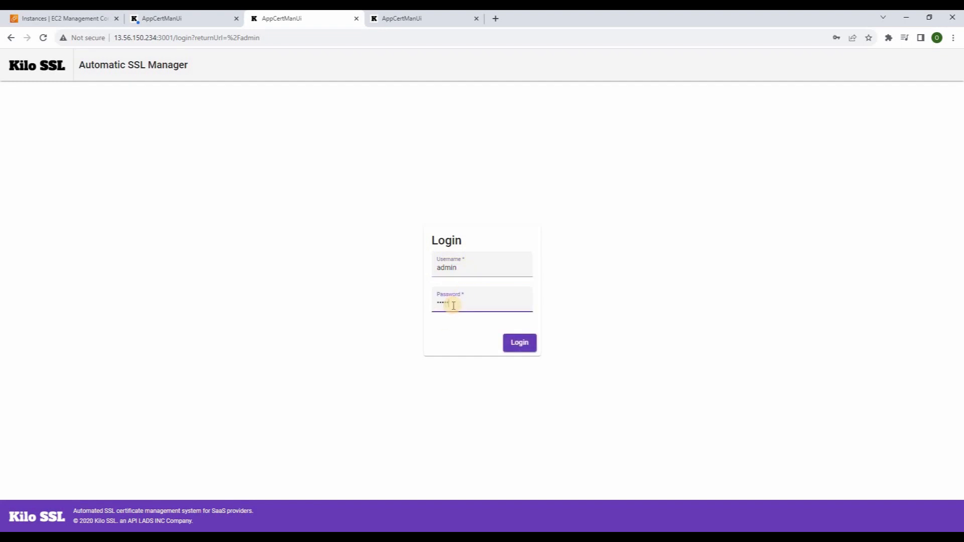
{"action": "left_click", "coordinate": [516, 344]}
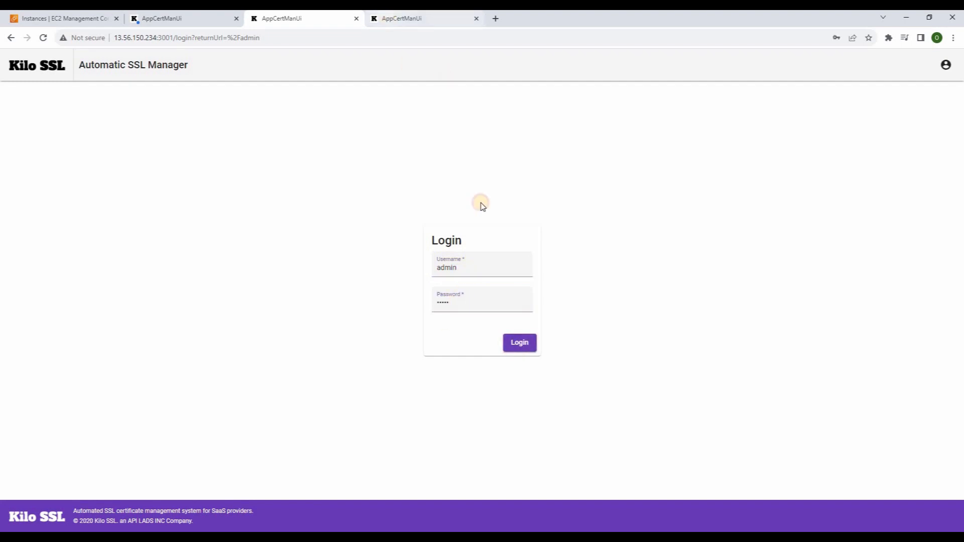
Sign in to the third instance with the default admin username and password
{"action": "key", "text": "ctrl+Tab"}
{"action": "left_click", "coordinate": [471, 270]}
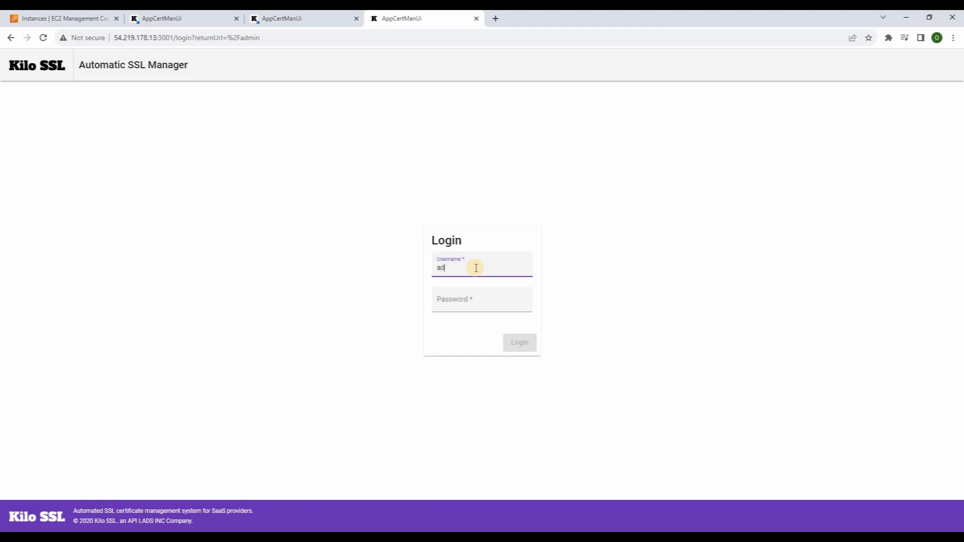
{"action": "left_click", "coordinate": [458, 302]}
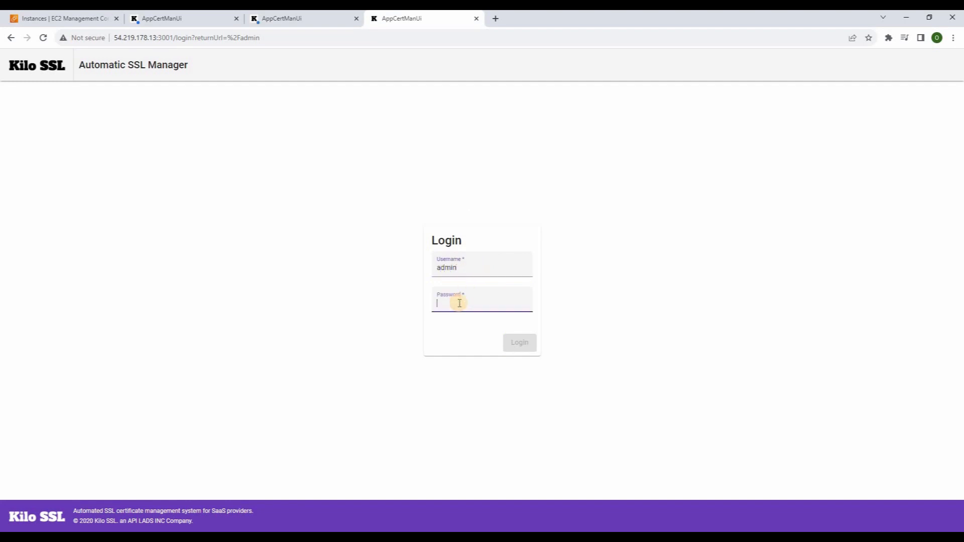
{"action": "type", "text": "admin"}
{"action": "left_click", "coordinate": [514, 346]}
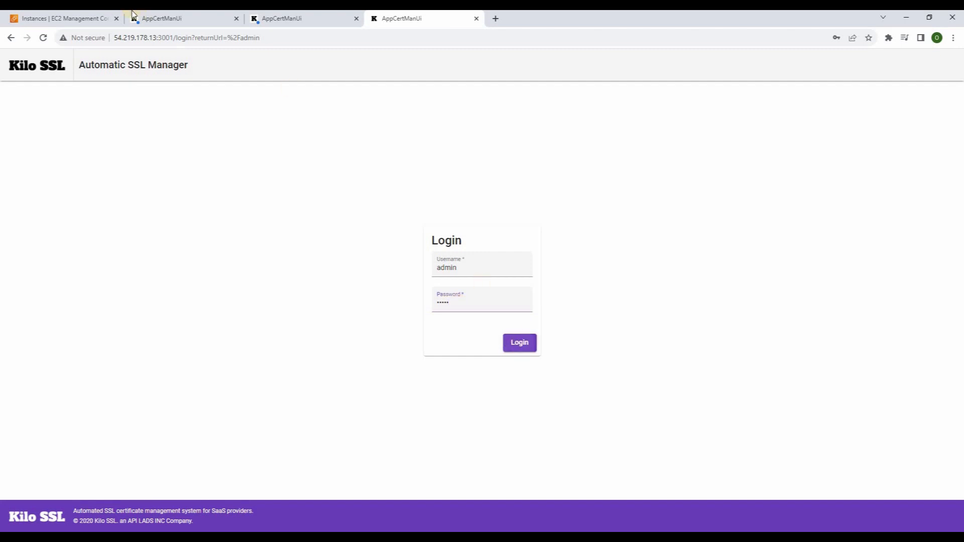
{"action": "left_click", "coordinate": [520, 346]}
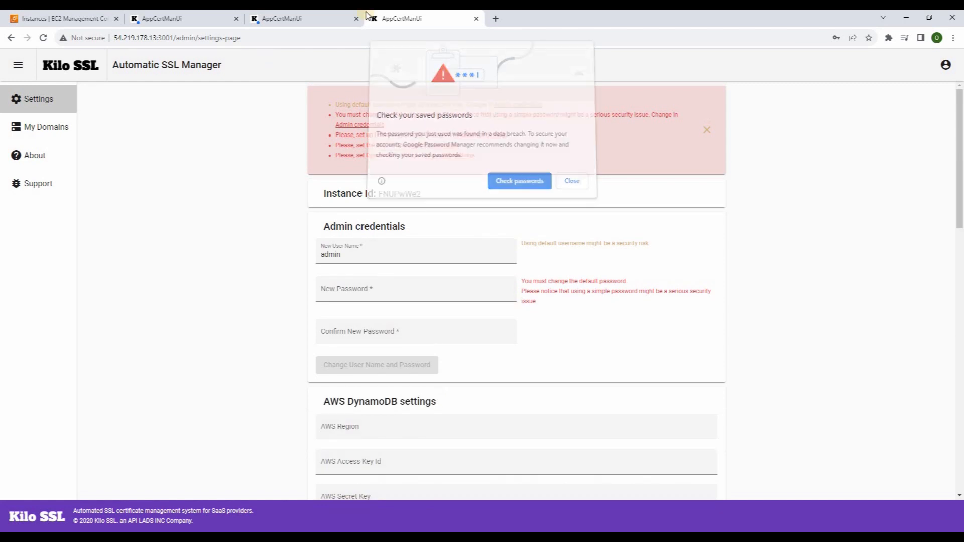
On the first instance, replace the admin username and save a new pasted password
{"action": "left_click", "coordinate": [165, 19]}
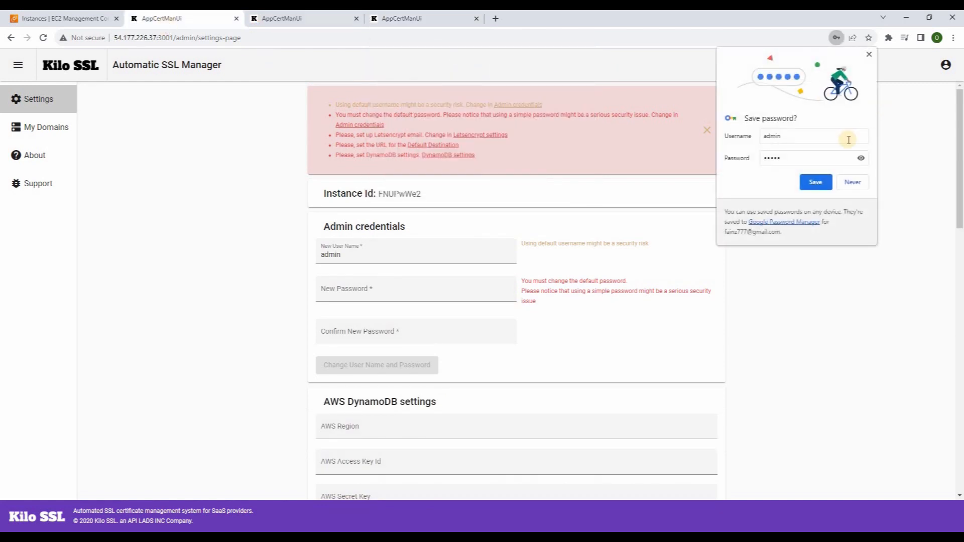
{"action": "left_click", "coordinate": [853, 183]}
{"action": "left_click_drag", "start_coordinate": [365, 258], "coordinate": [301, 254]}
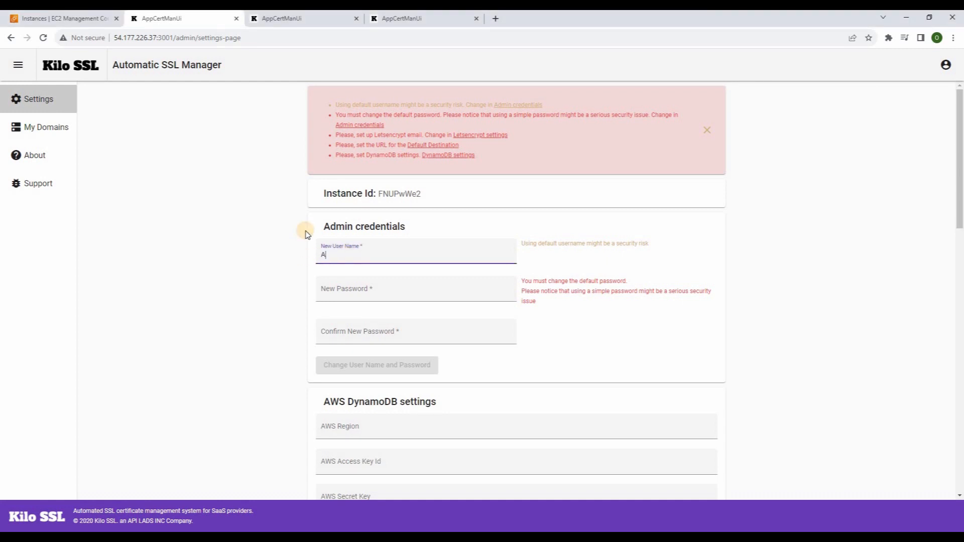
{"action": "key", "text": "Tab"}
{"action": "key", "text": "ctrl+v"}
{"action": "key", "text": "Tab"}
{"action": "key", "text": "ctrl+v"}
{"action": "left_click", "coordinate": [348, 369]}
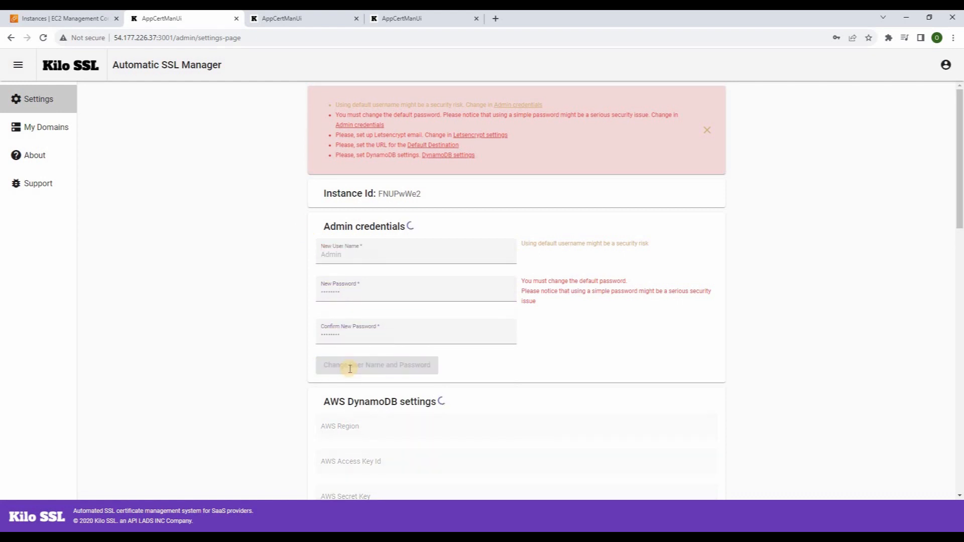
Change the second instance's admin username and password to the same new credentials
{"action": "left_click", "coordinate": [279, 19]}
{"action": "left_click_drag", "start_coordinate": [345, 254], "coordinate": [303, 255]}
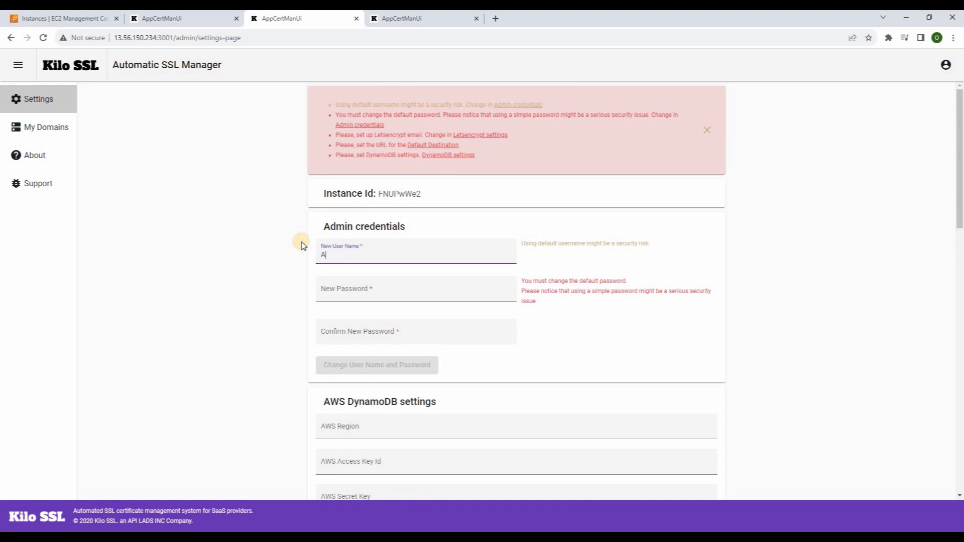
{"action": "left_click", "coordinate": [331, 282]}
{"action": "key", "text": "ctrl+v"}
{"action": "key", "text": "Tab"}
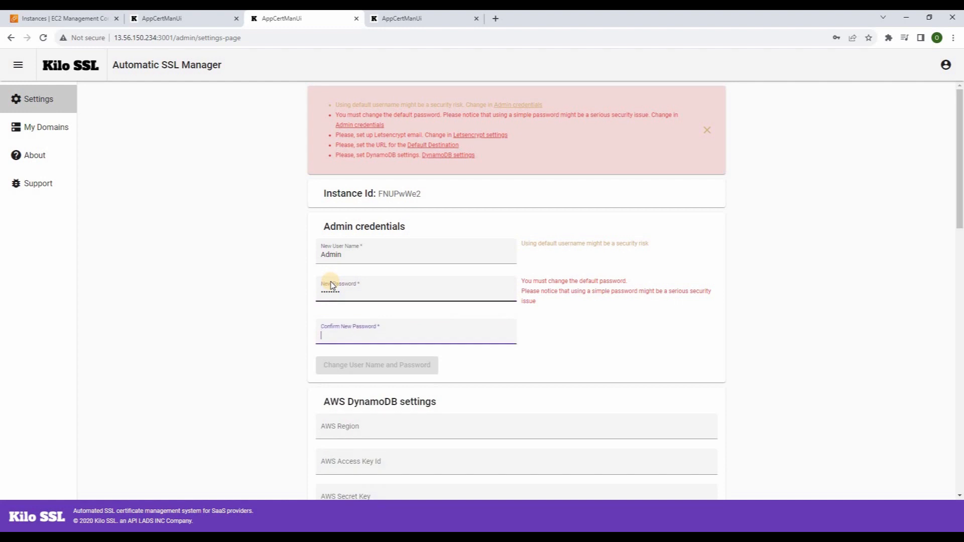
{"action": "key", "text": "ctrl+v"}
{"action": "left_click", "coordinate": [377, 367]}
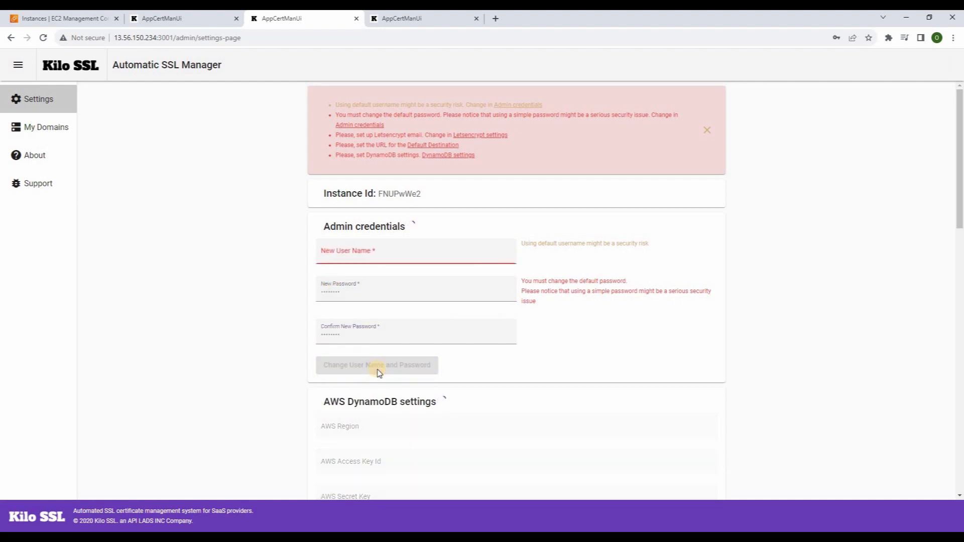
Apply the new admin username and password on the third instance, then return to EC2
{"action": "left_click", "coordinate": [396, 18]}
{"action": "left_click", "coordinate": [346, 255]}
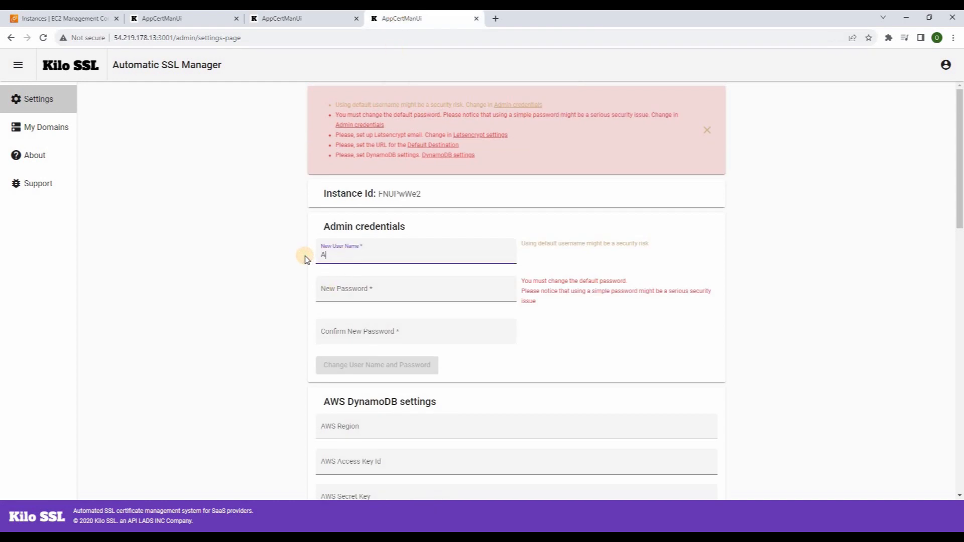
{"action": "key", "text": "Tab"}
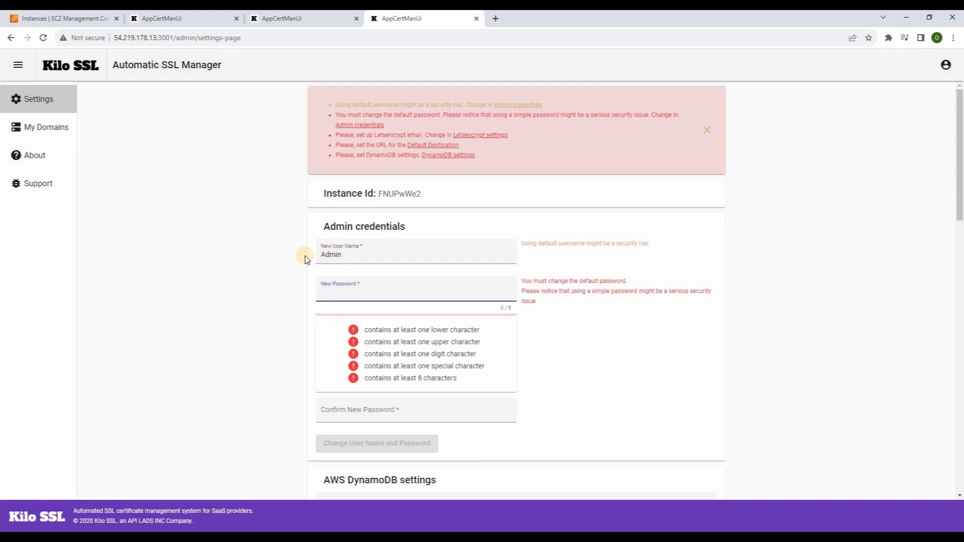
{"action": "key", "text": "ctrl+v"}
{"action": "key", "text": "Tab"}
{"action": "key", "text": "ctrl+v"}
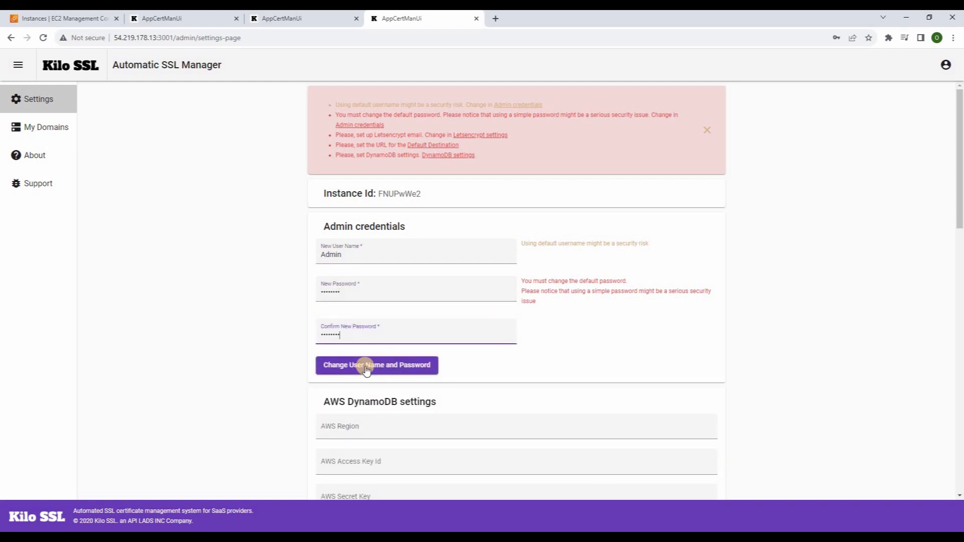
{"action": "left_click", "coordinate": [366, 368]}
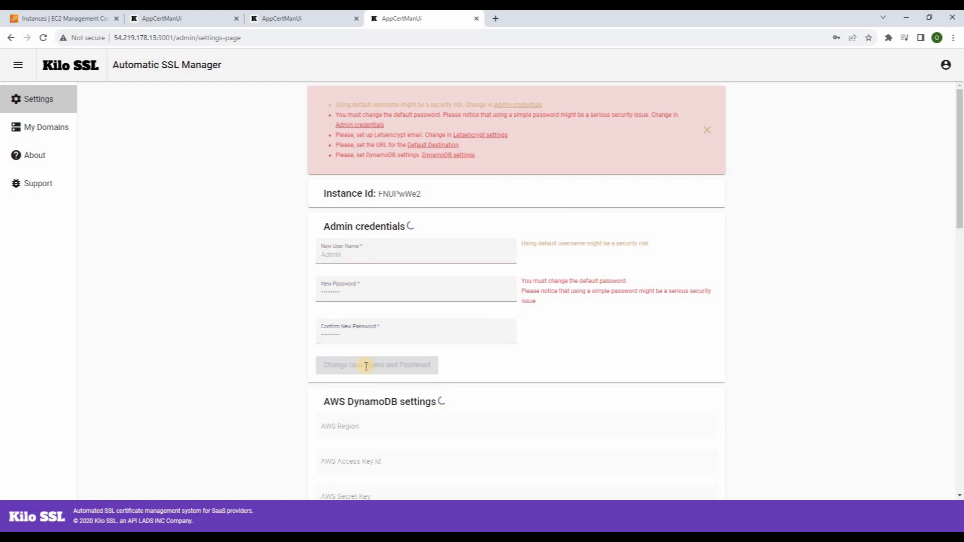
{"action": "left_click", "coordinate": [149, 19]}
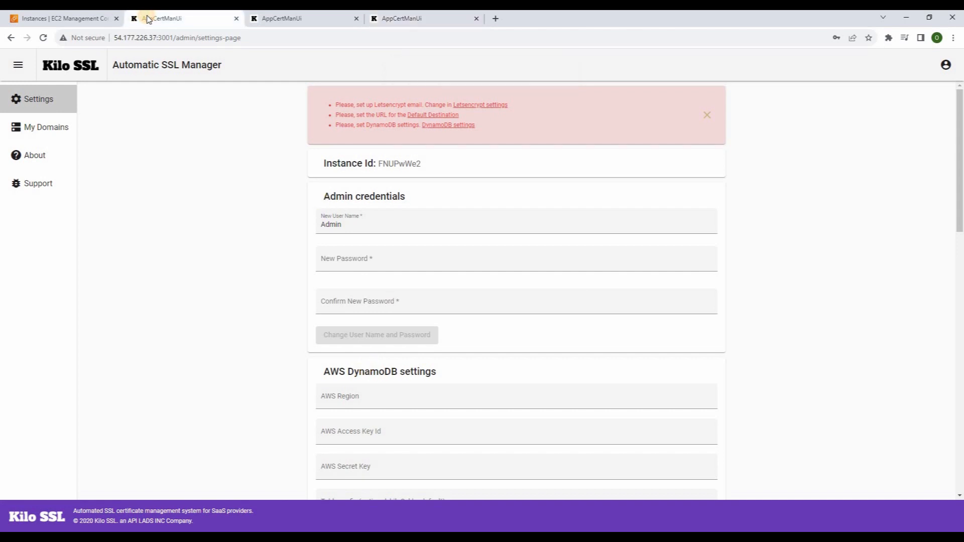
{"action": "left_click", "coordinate": [59, 21]}
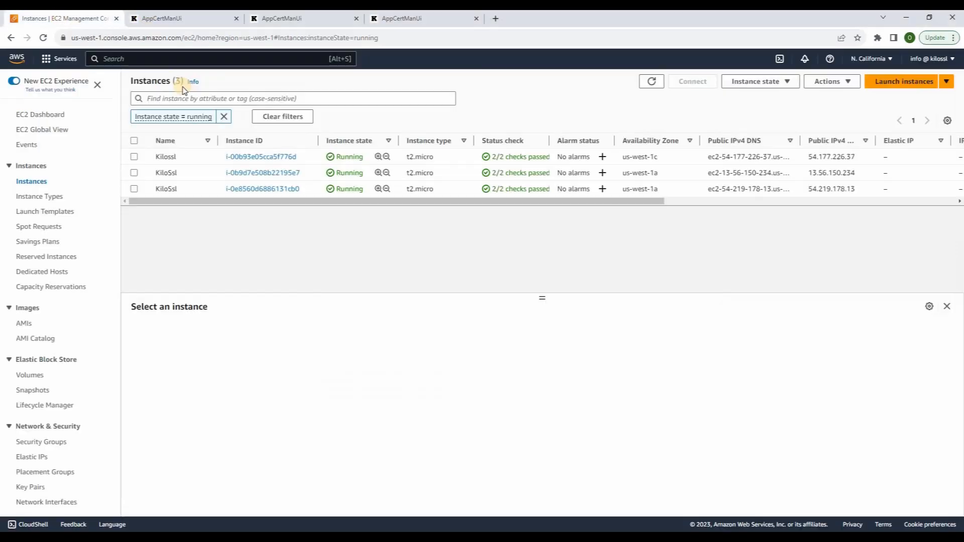
Search 'iam', open the IAM Users list and start the Add users form
{"action": "left_click", "coordinate": [180, 54]}
{"action": "type", "text": "iam"}
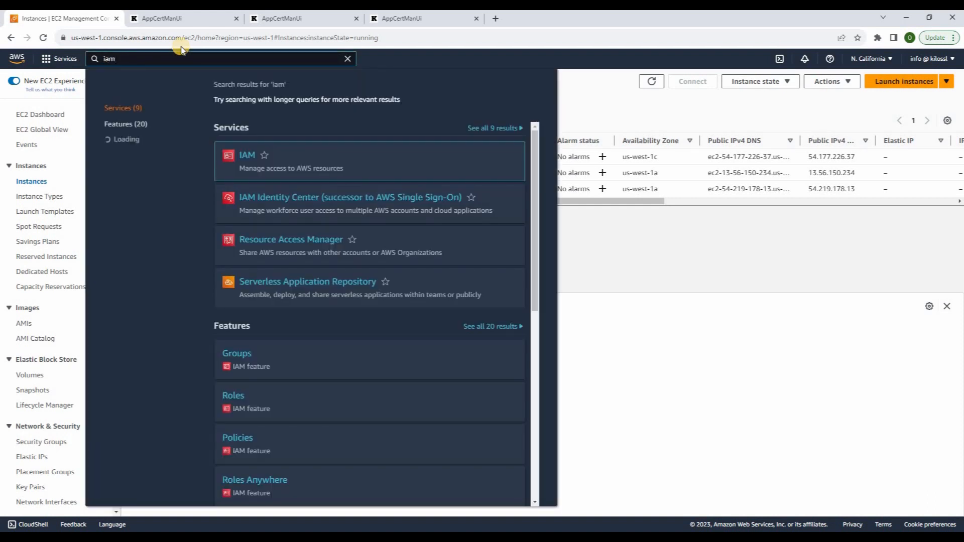
{"action": "mouse_move", "coordinate": [266, 151]}
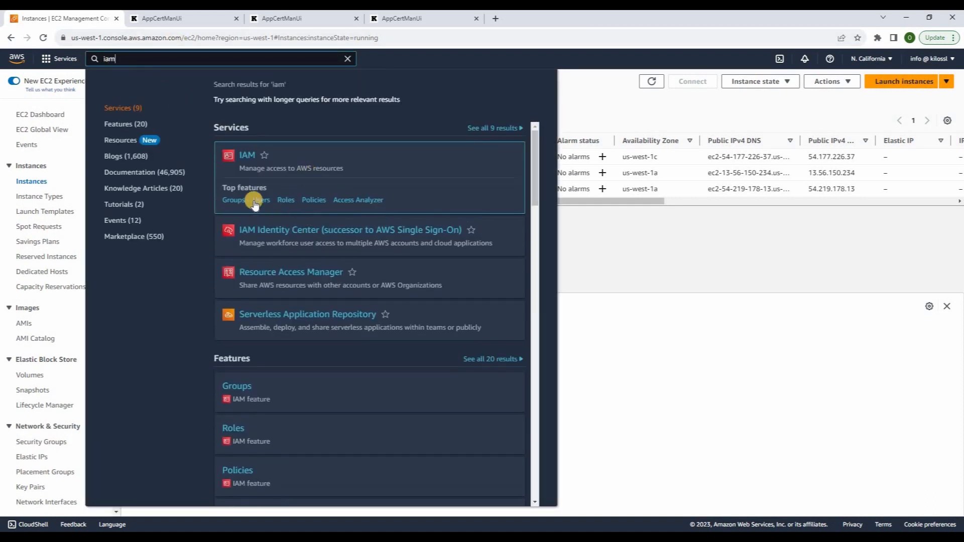
{"action": "left_click", "coordinate": [257, 201]}
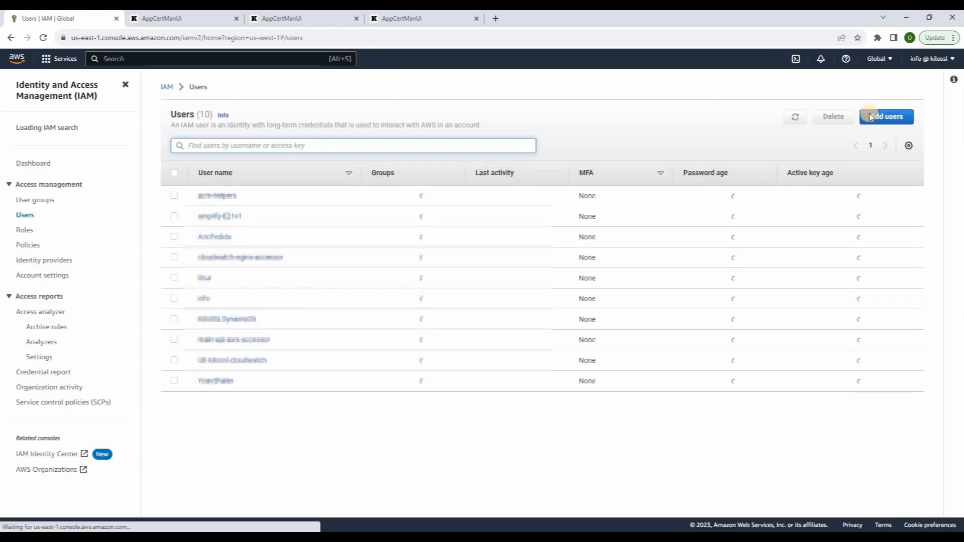
{"action": "left_click", "coordinate": [871, 119]}
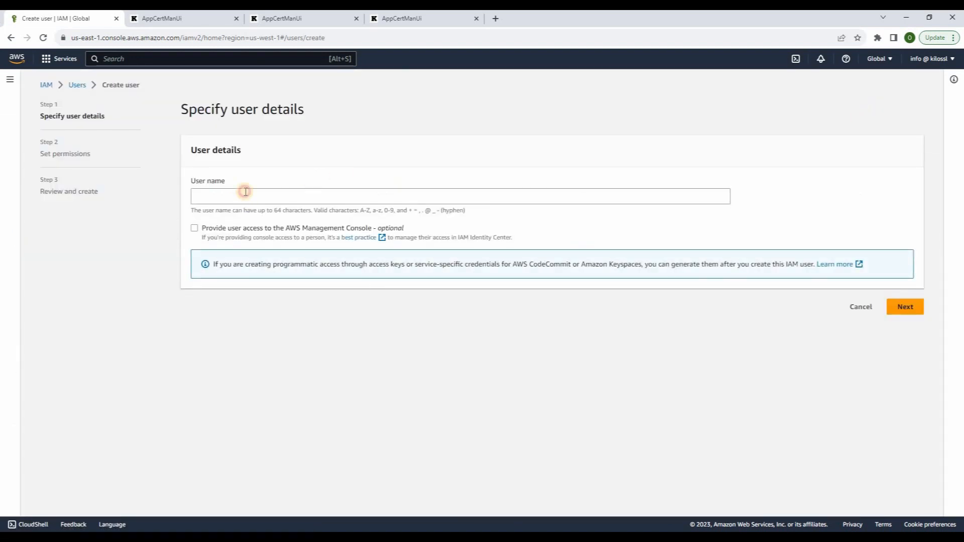
{"action": "left_click", "coordinate": [245, 191]}
Create IAM user kilossl-dynamodb with the AmazonDynamoDBFullAccess policy attached directly
{"action": "type", "text": "kilossl"}
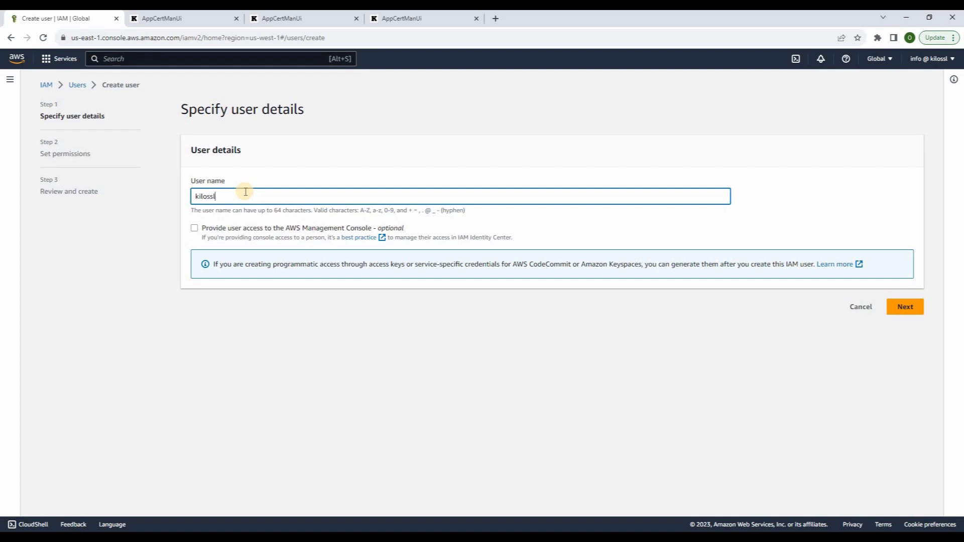
{"action": "type", "text": "-dynamodb"}
{"action": "left_click", "coordinate": [905, 307]}
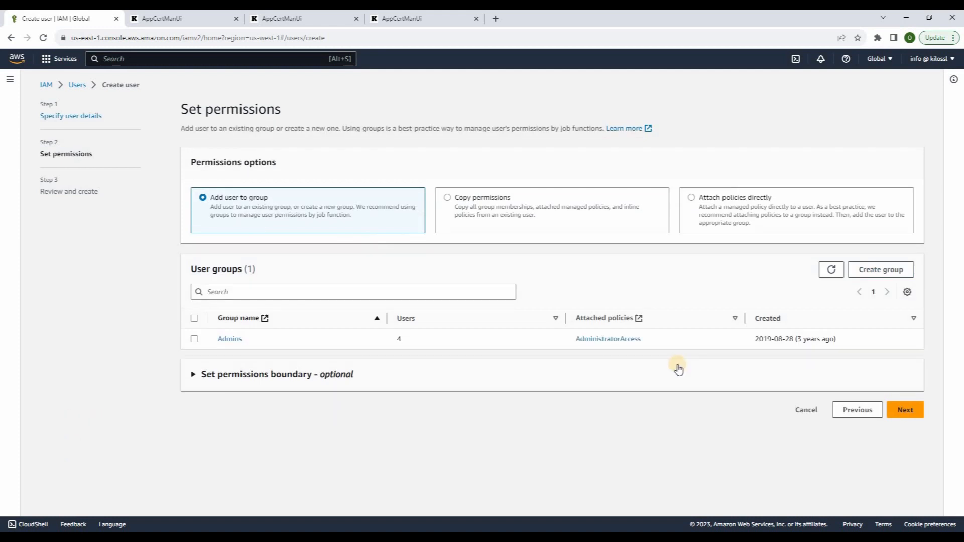
{"action": "left_click", "coordinate": [750, 201]}
{"action": "left_click", "coordinate": [242, 311]}
{"action": "type", "text": "dynam"}
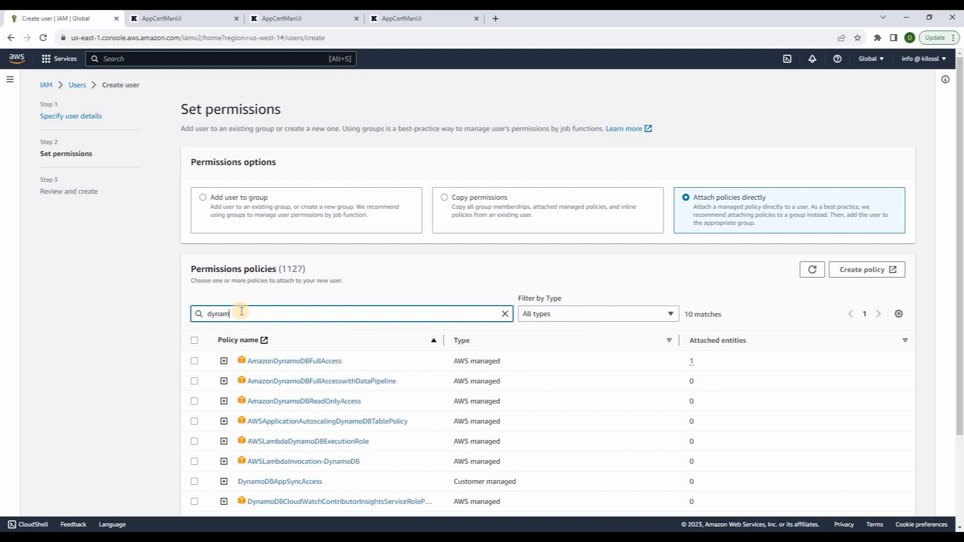
{"action": "type", "text": "odb"}
{"action": "left_click", "coordinate": [194, 362]}
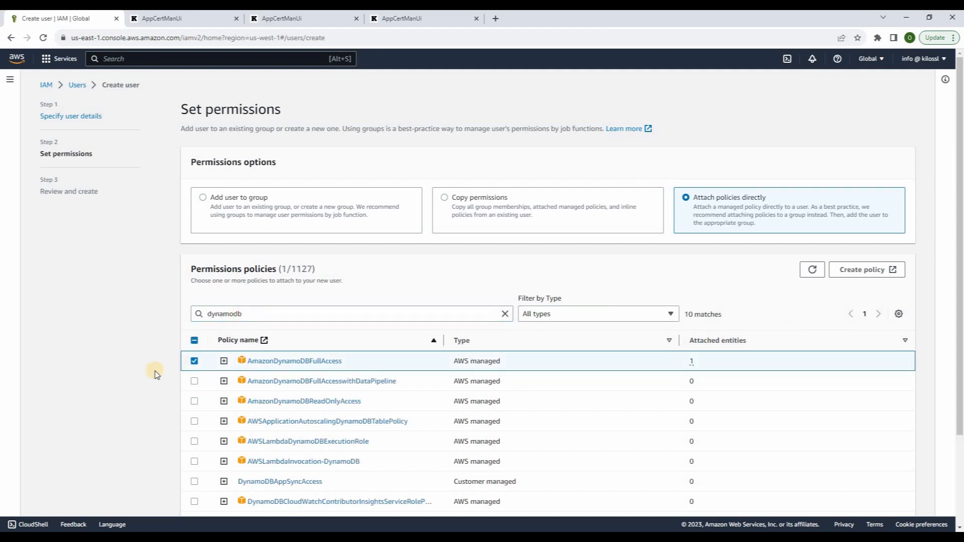
{"action": "scroll", "coordinate": [156, 375], "scroll_direction": "down", "scroll_amount": 3}
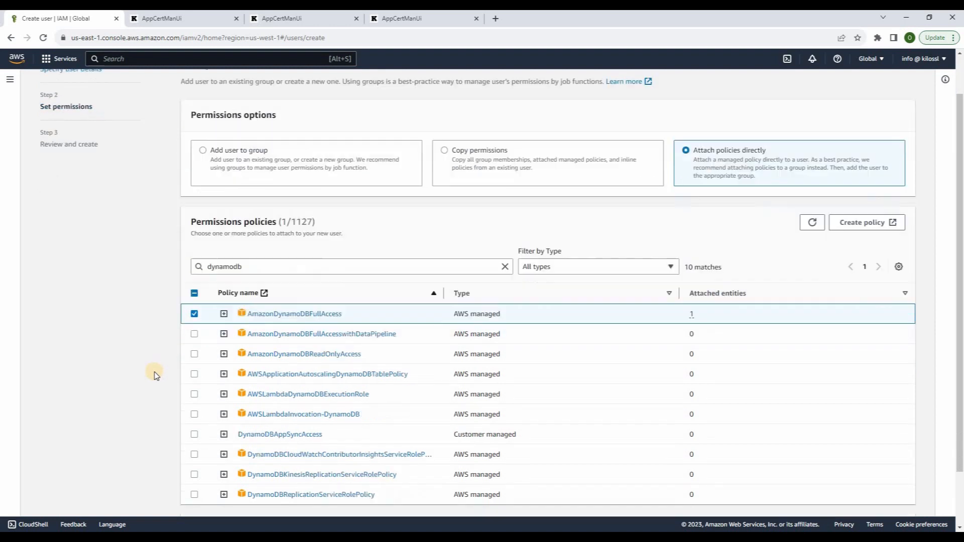
{"action": "left_click", "coordinate": [898, 502]}
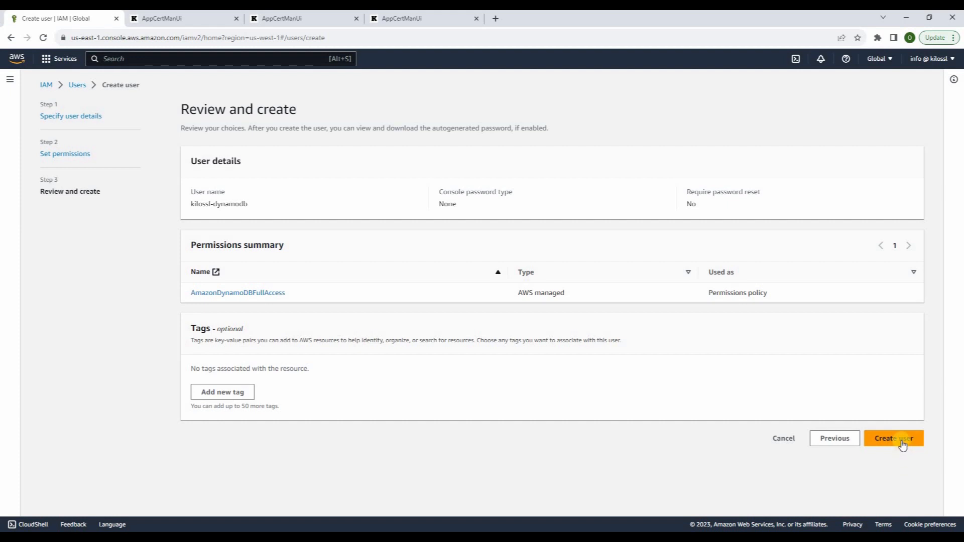
{"action": "left_click", "coordinate": [902, 445]}
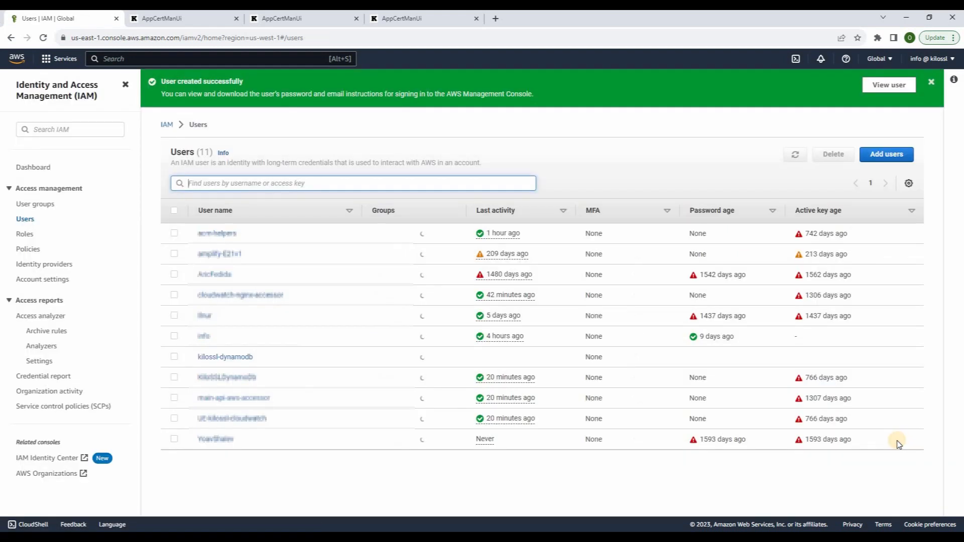
On kilossl-dynamodb's Security credentials tab, begin creating an access key
{"action": "left_click", "coordinate": [245, 357]}
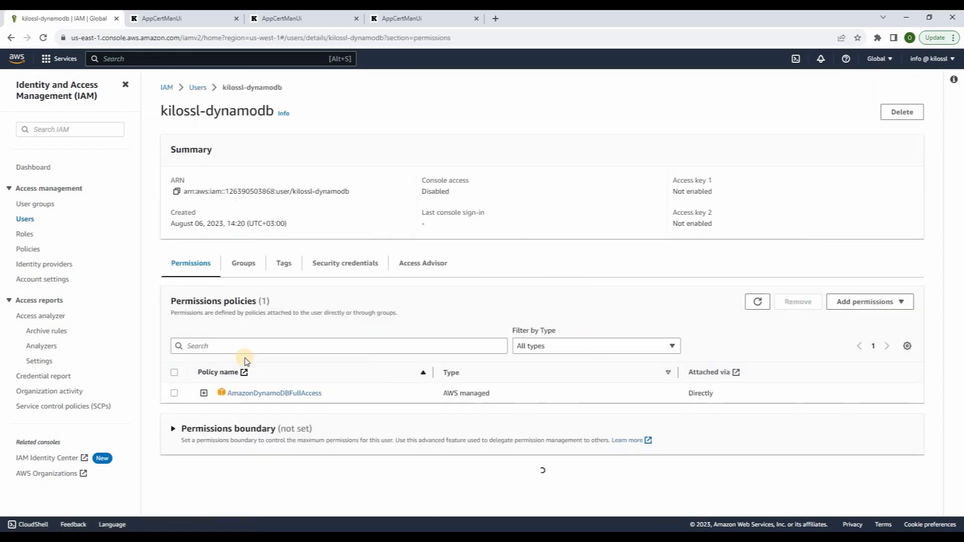
{"action": "left_click", "coordinate": [340, 266]}
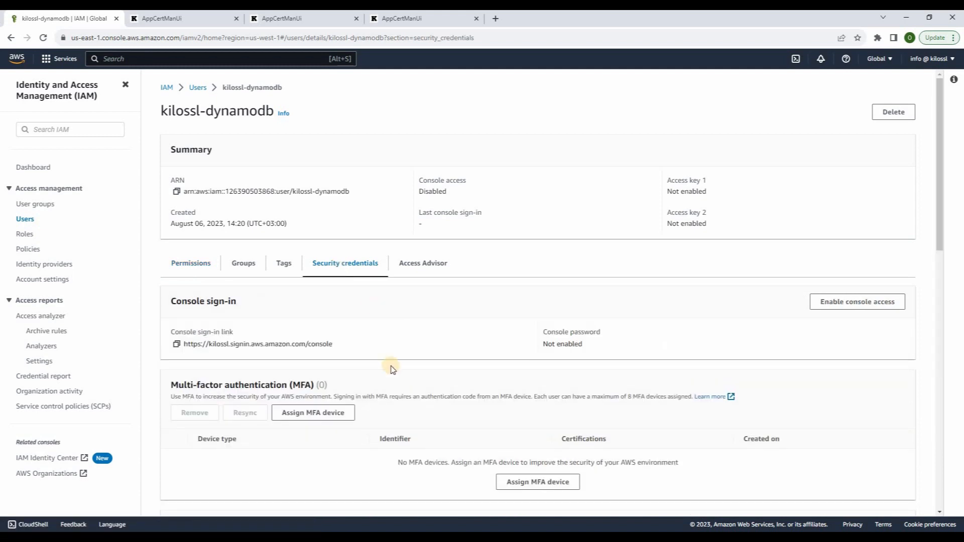
{"action": "scroll", "coordinate": [391, 366], "scroll_direction": "down", "scroll_amount": 4}
{"action": "scroll", "coordinate": [506, 306], "scroll_direction": "down", "scroll_amount": 2}
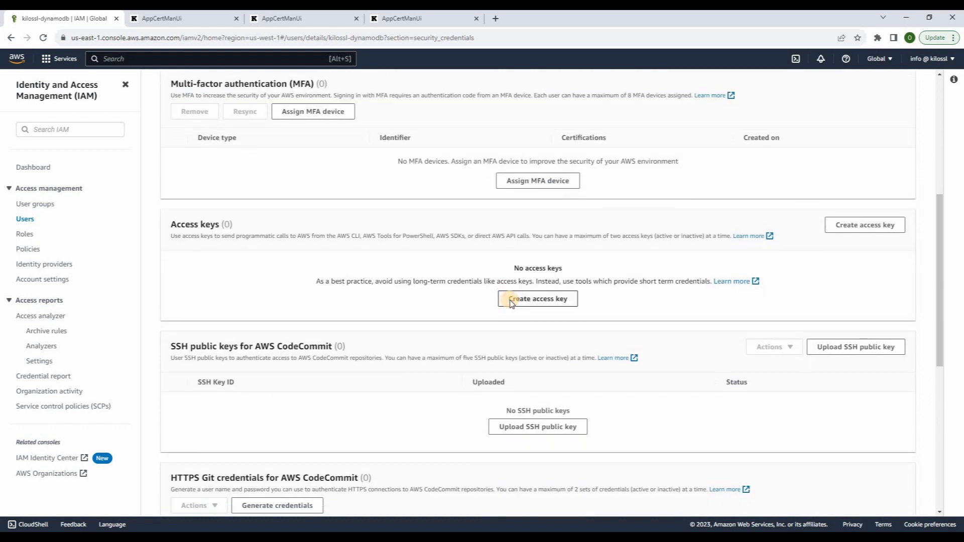
{"action": "left_click", "coordinate": [511, 301]}
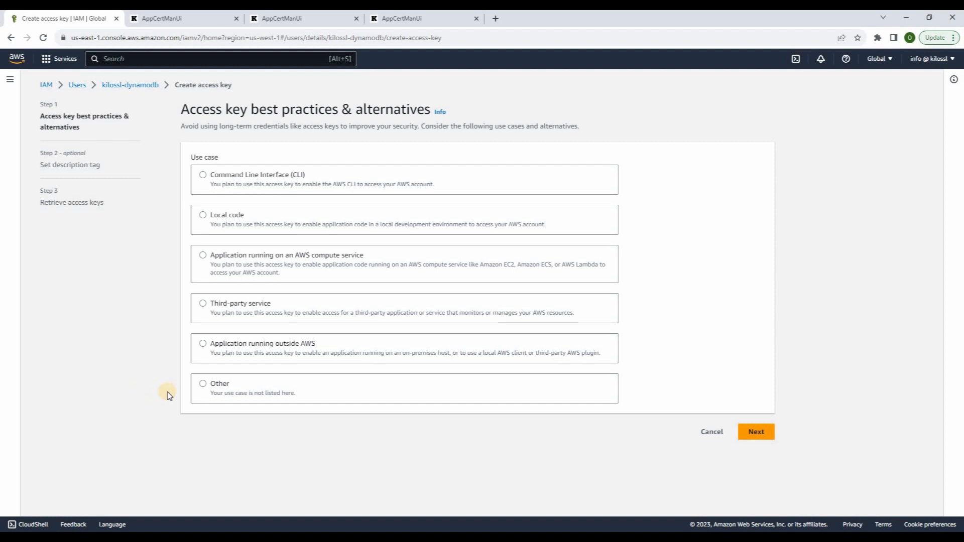
Create the access key under the Other use case and reveal its secret access key
{"action": "left_click", "coordinate": [203, 384]}
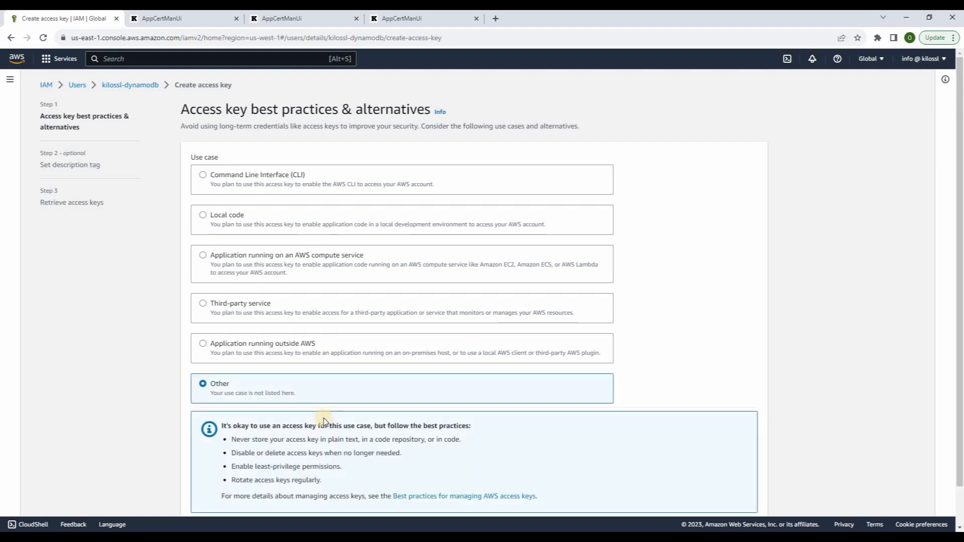
{"action": "scroll", "coordinate": [323, 420], "scroll_direction": "down", "scroll_amount": 1}
{"action": "left_click", "coordinate": [755, 508]}
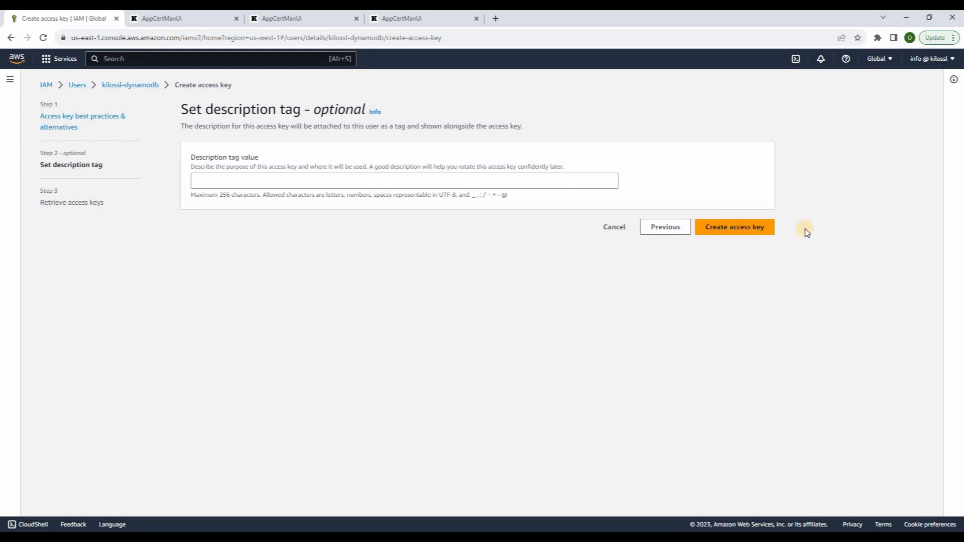
{"action": "left_click", "coordinate": [748, 231]}
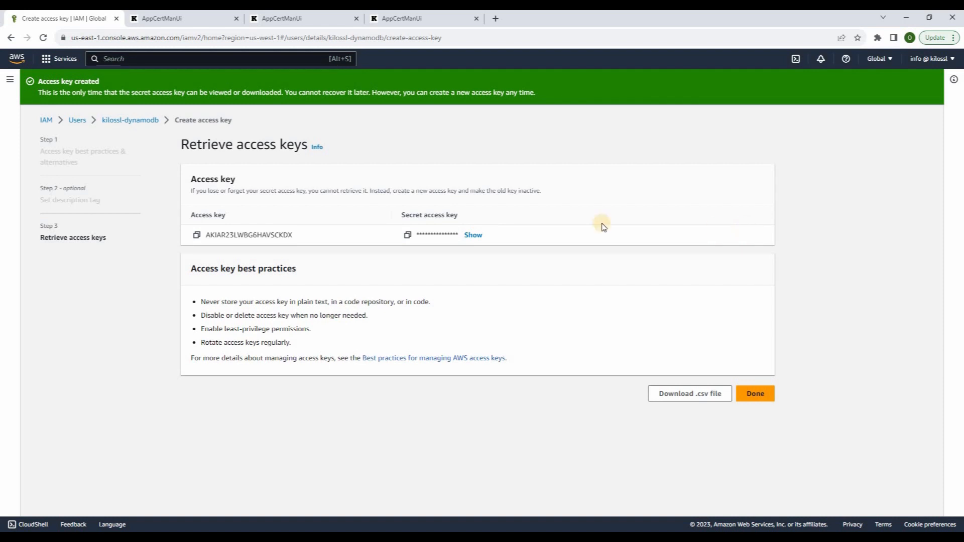
{"action": "left_click", "coordinate": [472, 236]}
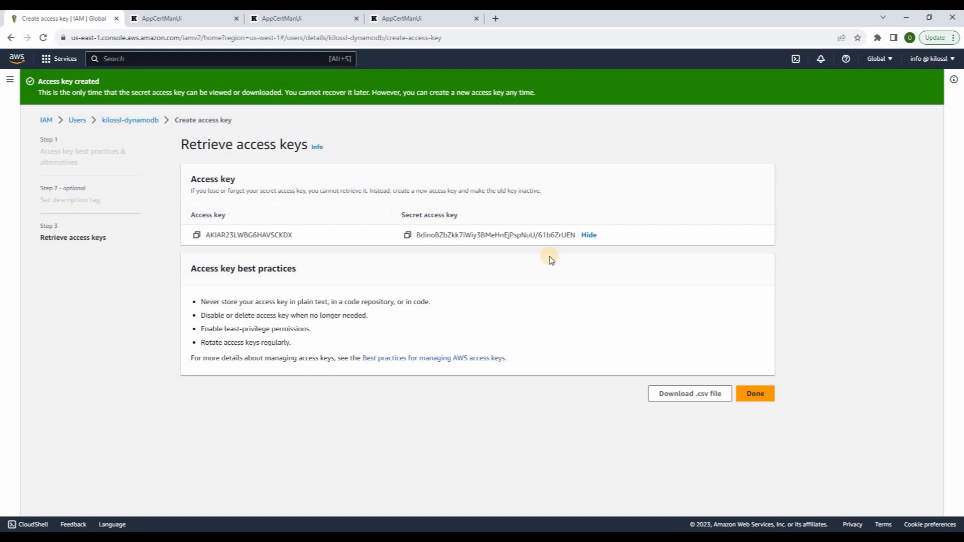
{"action": "key", "text": "ctrl+Tab"}
Paste us-west-1 into the DynamoDB AWS Region field on all three instances
{"action": "left_click", "coordinate": [341, 397]}
{"action": "scroll", "coordinate": [345, 355], "scroll_direction": "down", "scroll_amount": 4}
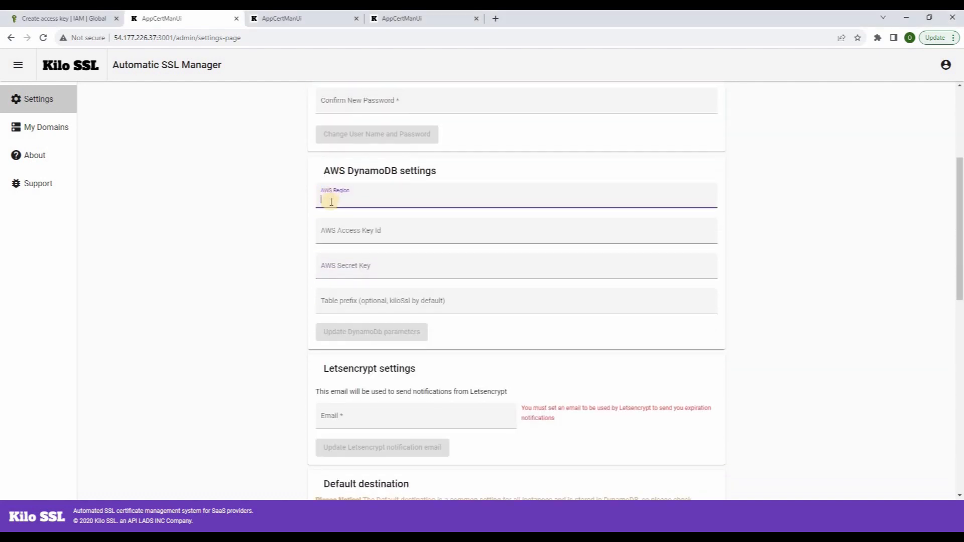
{"action": "type", "text": "us-west-1"}
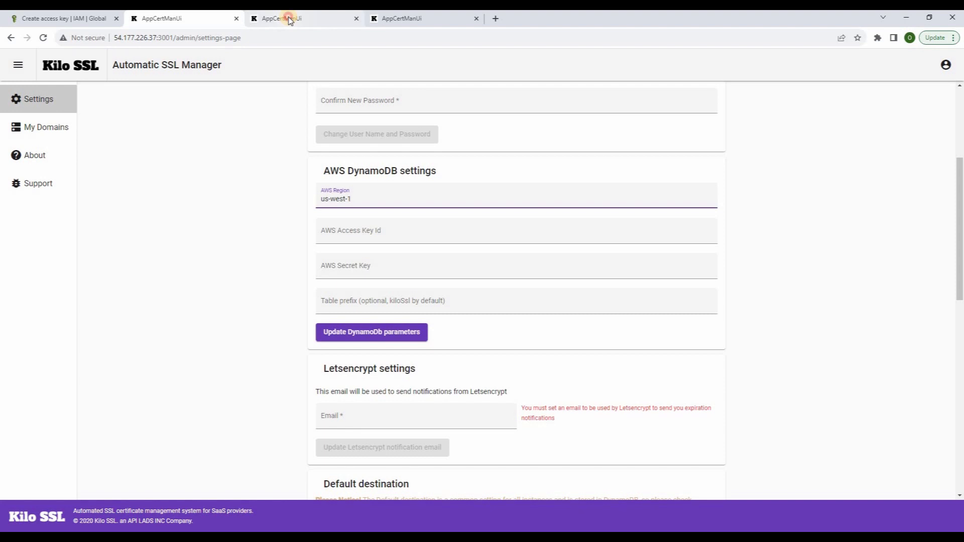
{"action": "left_click", "coordinate": [290, 20]}
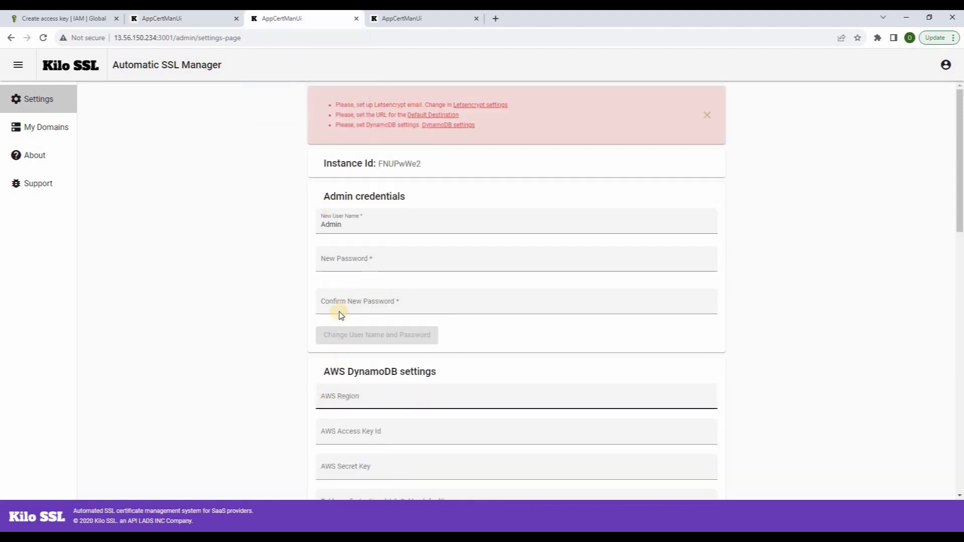
{"action": "scroll", "coordinate": [337, 309], "scroll_direction": "down", "scroll_amount": 2}
{"action": "left_click", "coordinate": [333, 299]}
{"action": "type", "text": "us-west-1"}
{"action": "left_click", "coordinate": [396, 18]}
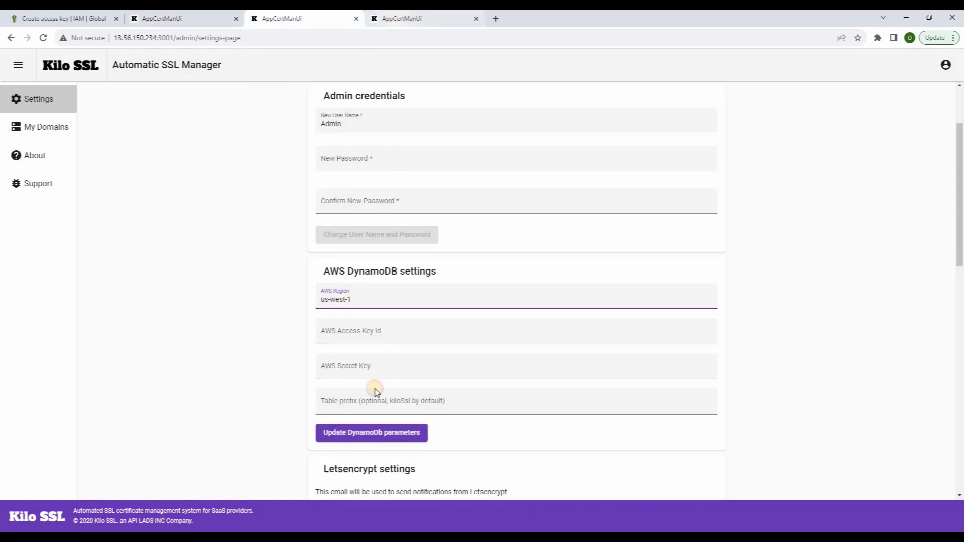
{"action": "left_click", "coordinate": [341, 400]}
{"action": "type", "text": "us-west-1"}
{"action": "left_click", "coordinate": [173, 19]}
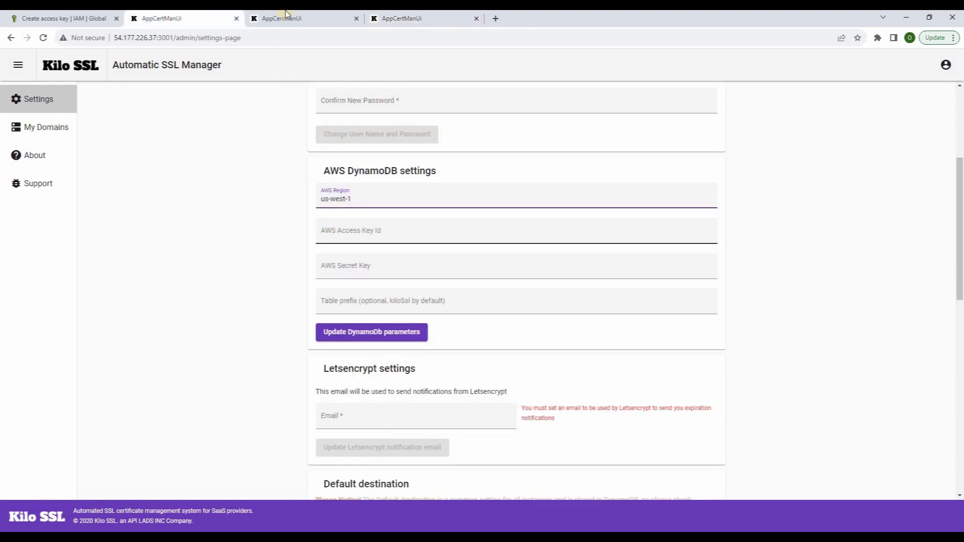
{"action": "key", "text": "ctrl+1"}
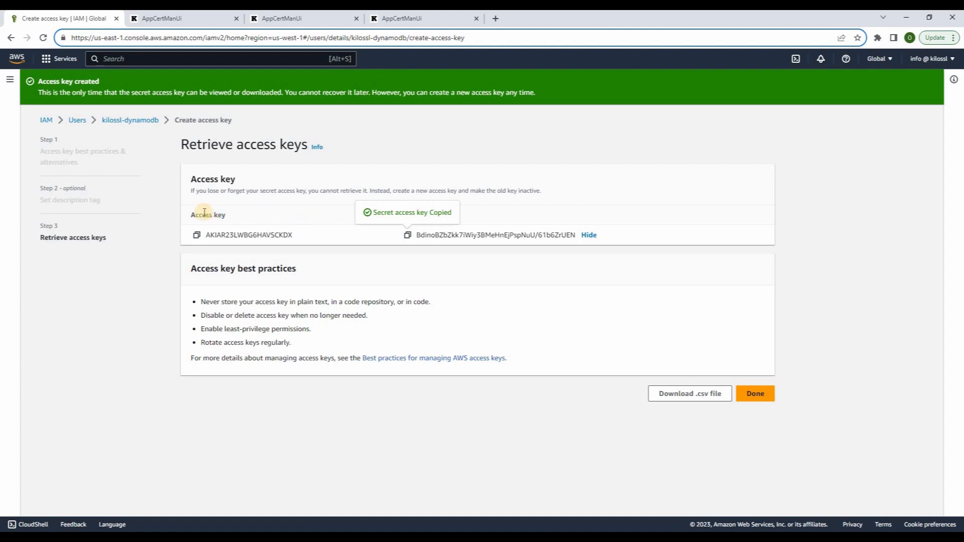
Copy the IAM access key ID into each instance's AWS Access Key Id field
{"action": "left_click", "coordinate": [197, 235]}
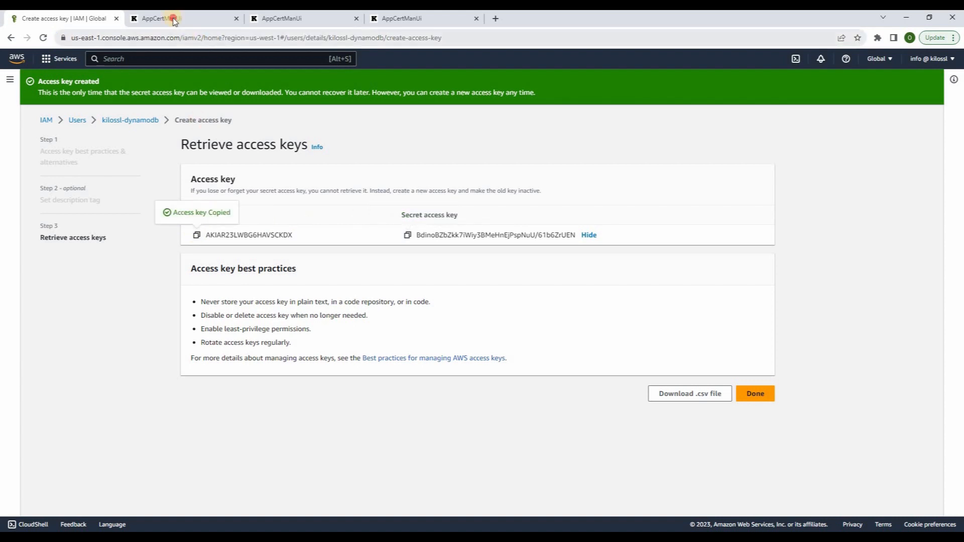
{"action": "left_click", "coordinate": [173, 18]}
{"action": "left_click", "coordinate": [336, 230]}
{"action": "key", "text": "ctrl+v"}
{"action": "left_click", "coordinate": [290, 18]}
{"action": "left_click", "coordinate": [333, 334]}
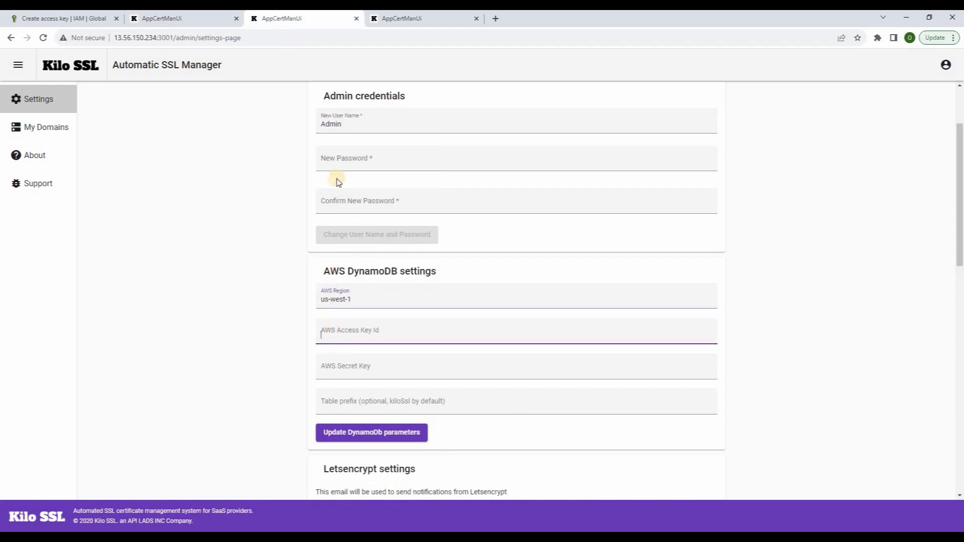
{"action": "key", "text": "ctrl+v"}
{"action": "left_click", "coordinate": [392, 18]}
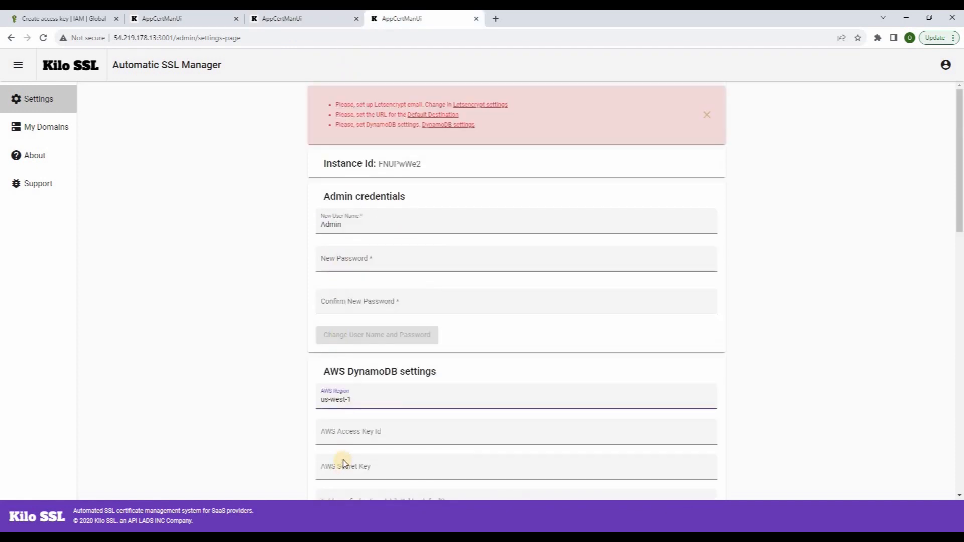
{"action": "left_click", "coordinate": [341, 432]}
{"action": "key", "text": "ctrl+v"}
Copy the secret access key into each instance's AWS Secret Key field
{"action": "left_click", "coordinate": [26, 20]}
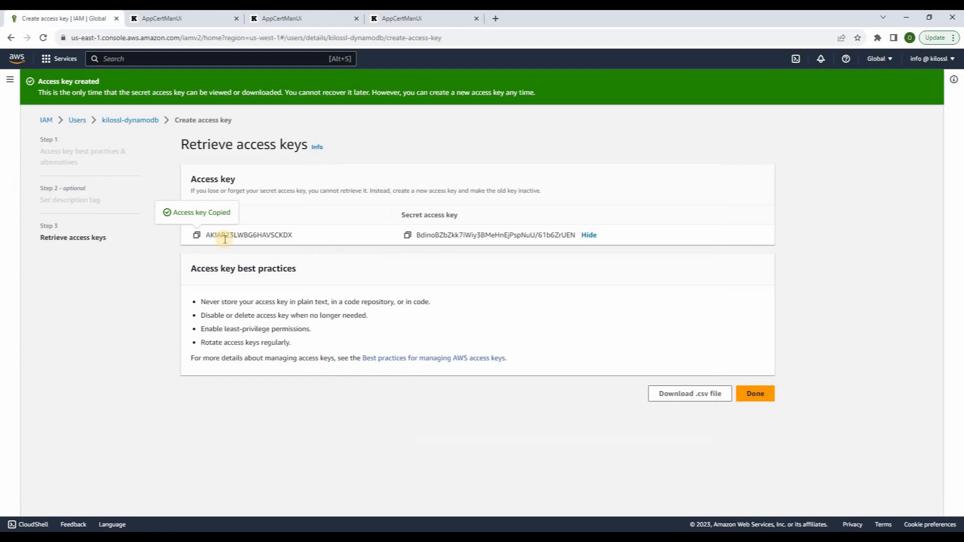
{"action": "left_click", "coordinate": [408, 234]}
{"action": "left_click", "coordinate": [179, 15]}
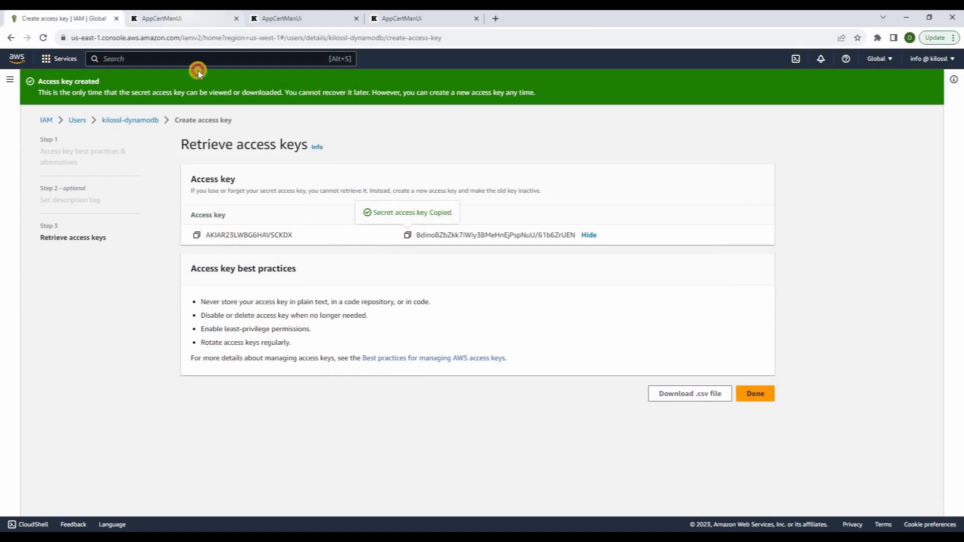
{"action": "left_click", "coordinate": [336, 269]}
{"action": "key", "text": "ctrl+v"}
{"action": "left_click", "coordinate": [303, 18]}
{"action": "left_click", "coordinate": [339, 369]}
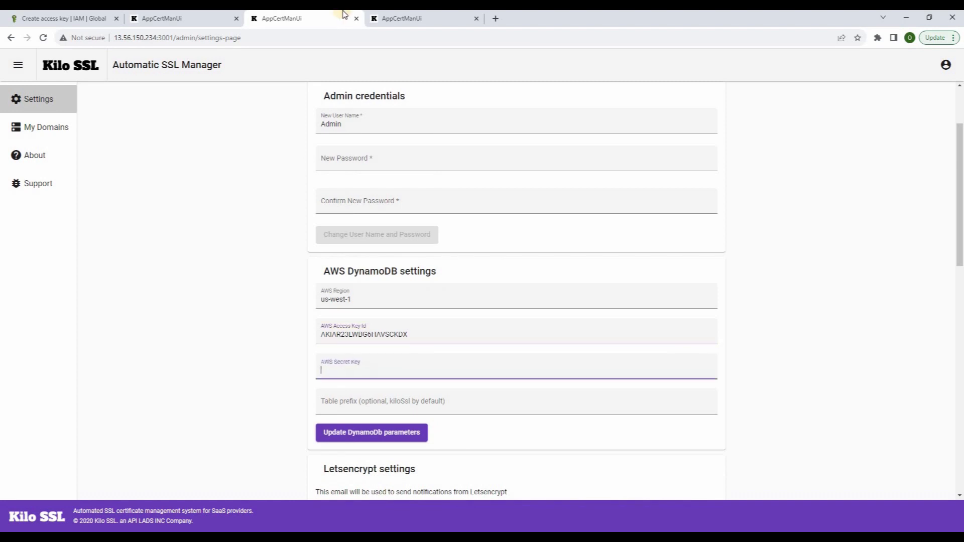
{"action": "key", "text": "ctrl+v"}
{"action": "left_click", "coordinate": [402, 18]}
{"action": "left_click", "coordinate": [343, 468]}
{"action": "key", "text": "ctrl+v"}
Set table prefix kilossl and save the DynamoDB parameters on each instance
{"action": "left_click", "coordinate": [166, 18]}
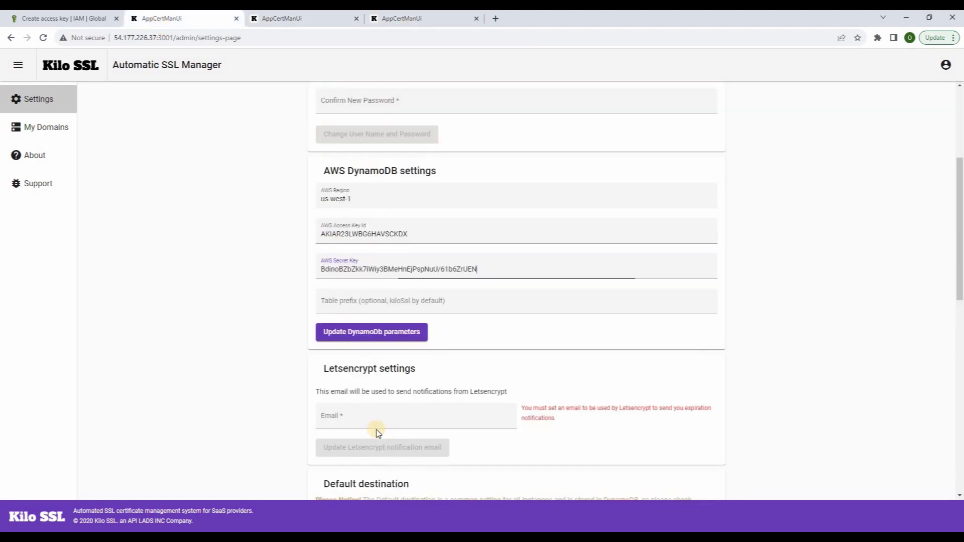
{"action": "left_click", "coordinate": [329, 302]}
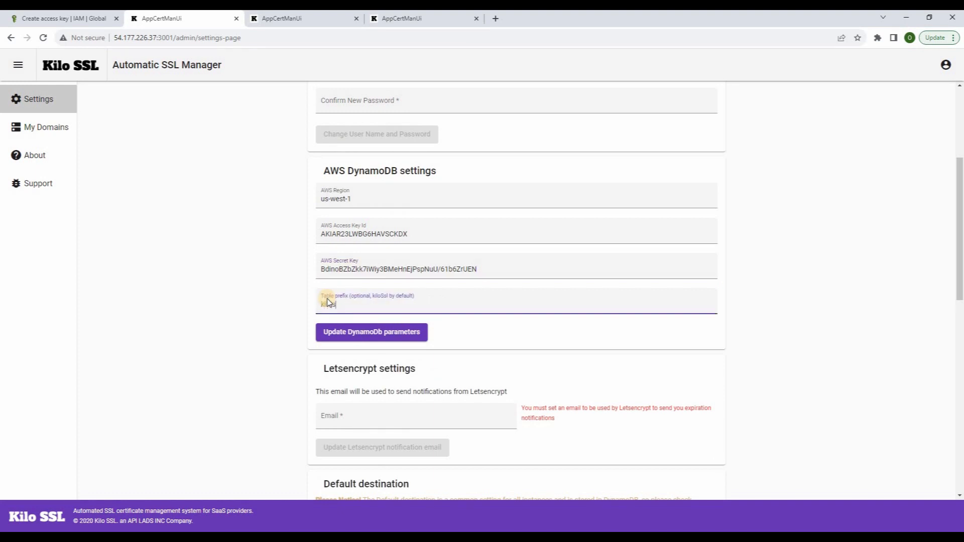
{"action": "type", "text": "kilossl"}
{"action": "left_click", "coordinate": [384, 333]}
{"action": "left_click", "coordinate": [339, 21]}
{"action": "left_click", "coordinate": [342, 402]}
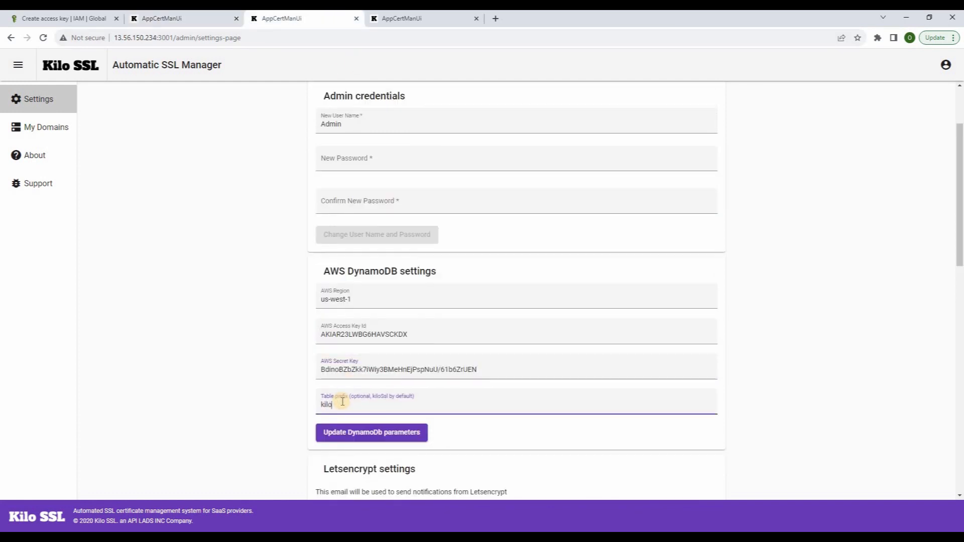
{"action": "left_click", "coordinate": [387, 435]}
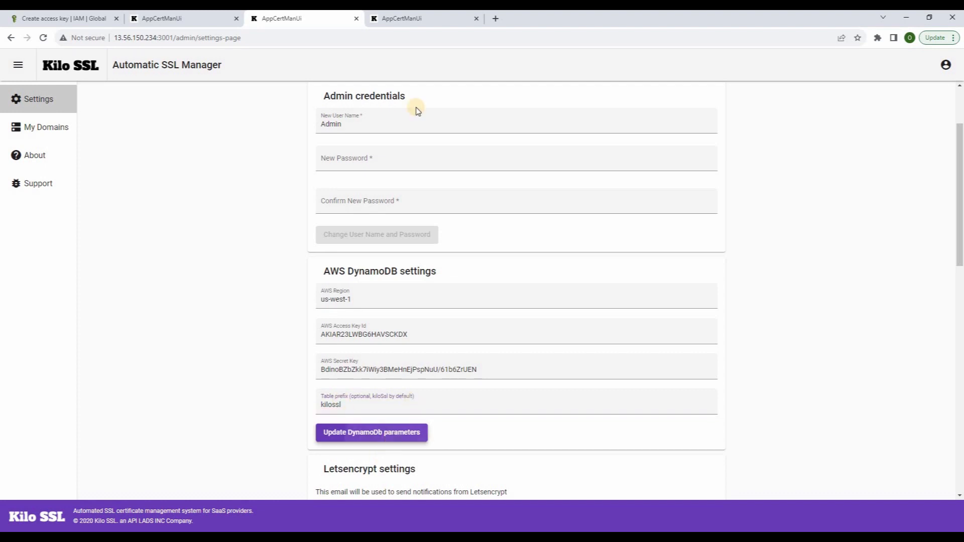
{"action": "left_click", "coordinate": [405, 20]}
{"action": "left_click", "coordinate": [345, 352]}
{"action": "type", "text": "kilossl"}
{"action": "left_click", "coordinate": [363, 389]}
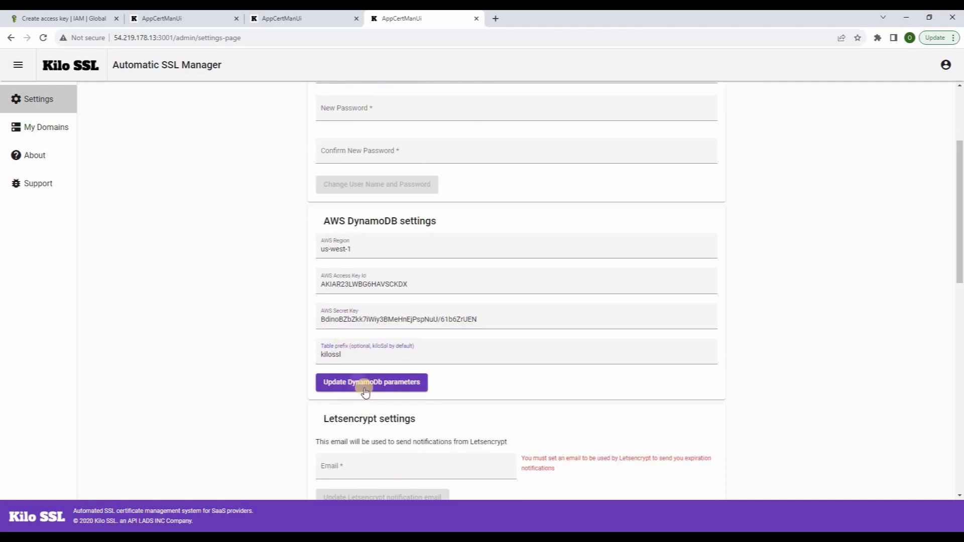
{"action": "left_click", "coordinate": [319, 19]}
{"action": "left_click", "coordinate": [200, 17]}
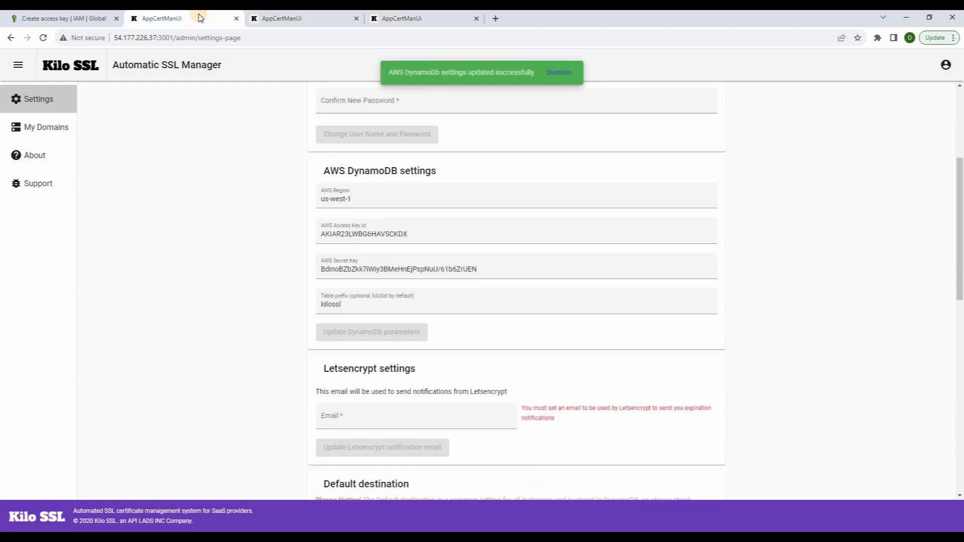
Save the Letsencrypt notification e-mail address on all three instances
{"action": "left_click", "coordinate": [395, 442]}
{"action": "left_click", "coordinate": [385, 417]}
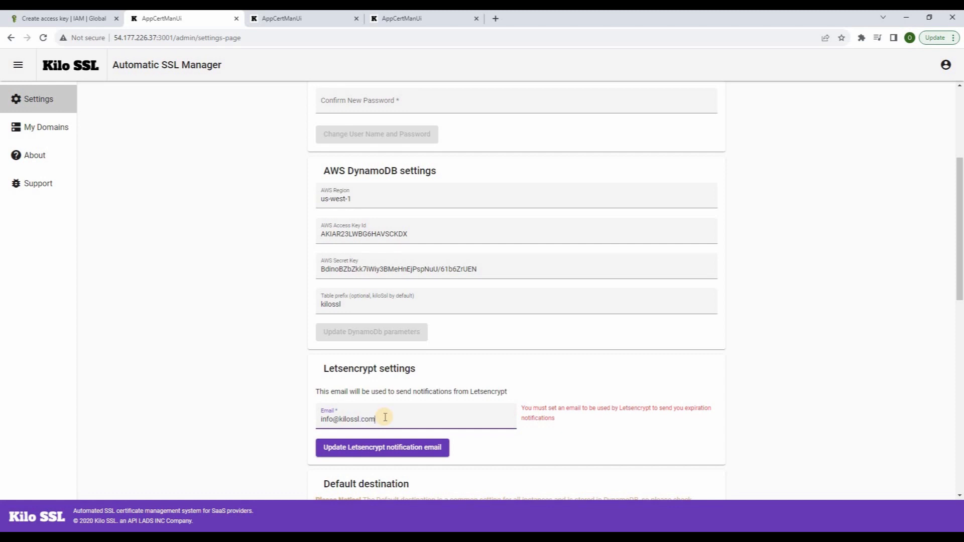
{"action": "triple_click", "coordinate": [385, 416]}
{"action": "key", "text": "ctrl+c"}
{"action": "left_click", "coordinate": [394, 446]}
{"action": "left_click", "coordinate": [317, 17]}
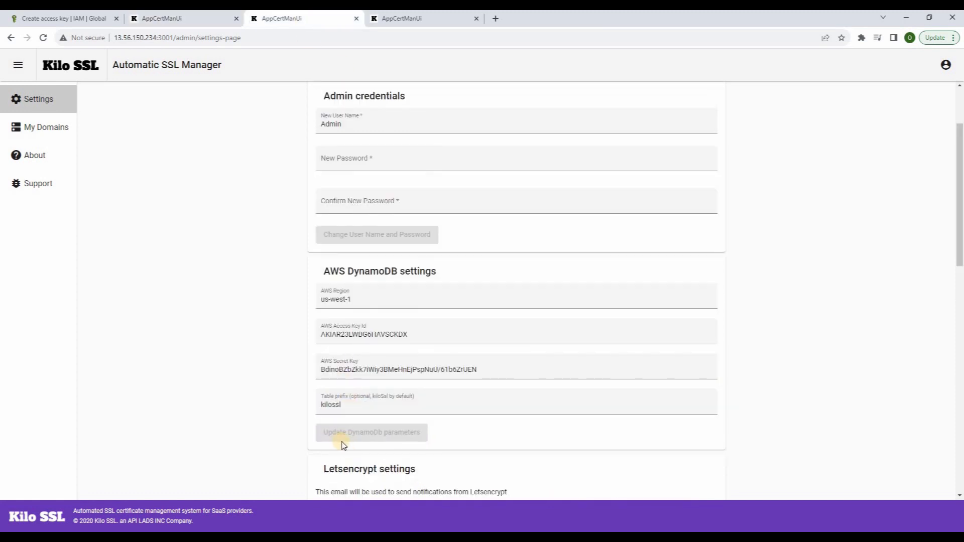
{"action": "scroll", "coordinate": [342, 442], "scroll_direction": "down", "scroll_amount": 2}
{"action": "left_click", "coordinate": [343, 416]}
{"action": "key", "text": "ctrl+v"}
{"action": "left_click", "coordinate": [372, 449]}
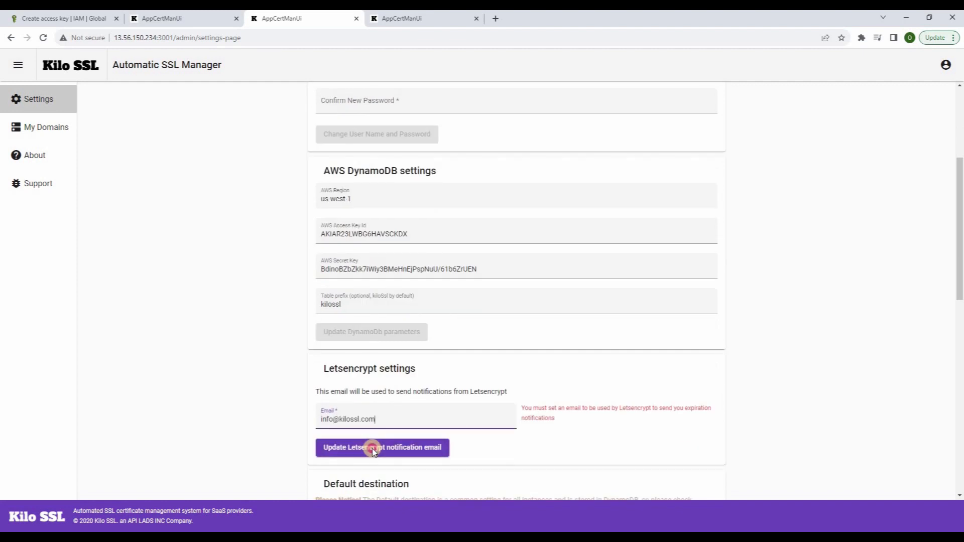
{"action": "left_click", "coordinate": [382, 18]}
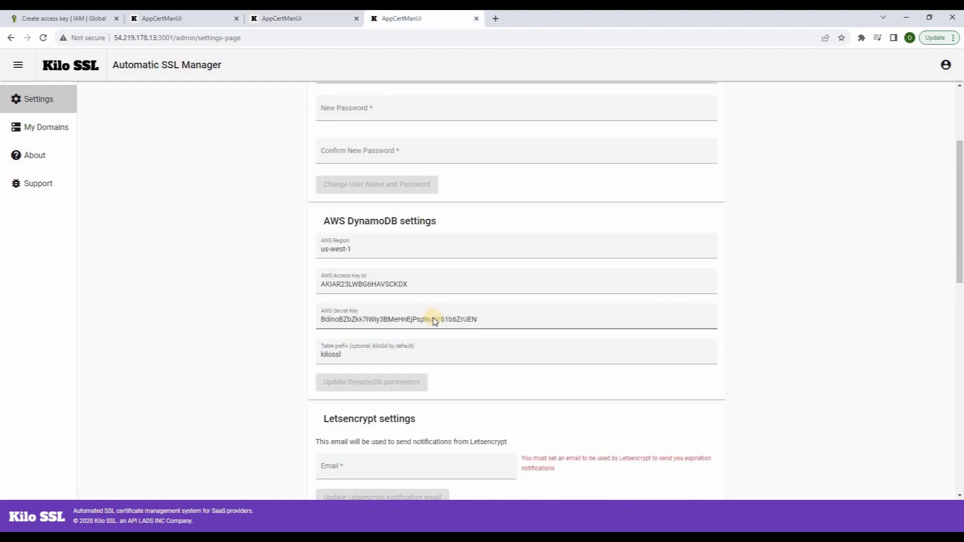
{"action": "scroll", "coordinate": [435, 321], "scroll_direction": "down", "scroll_amount": 4}
{"action": "key", "text": "ctrl+v"}
{"action": "left_click", "coordinate": [367, 301]}
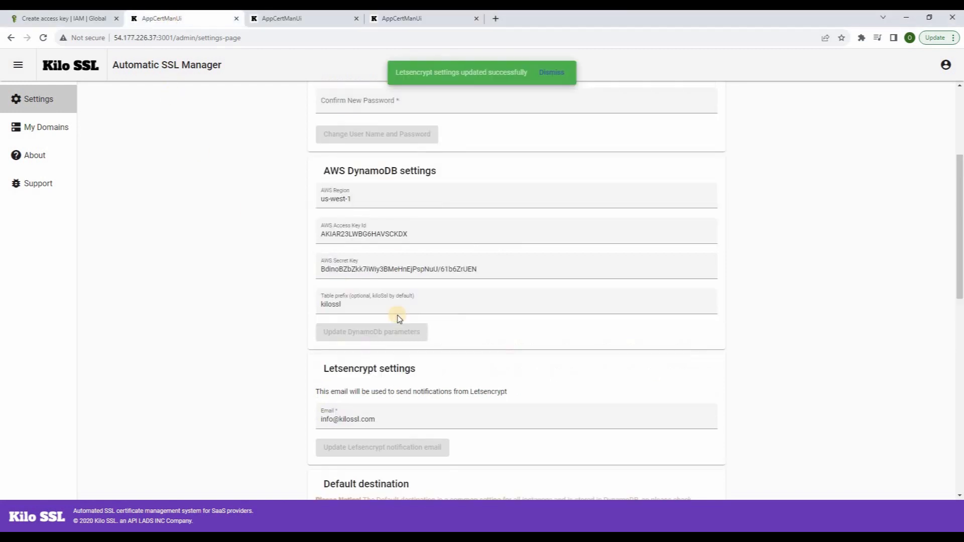
{"action": "scroll", "coordinate": [367, 397], "scroll_direction": "down", "scroll_amount": 3}
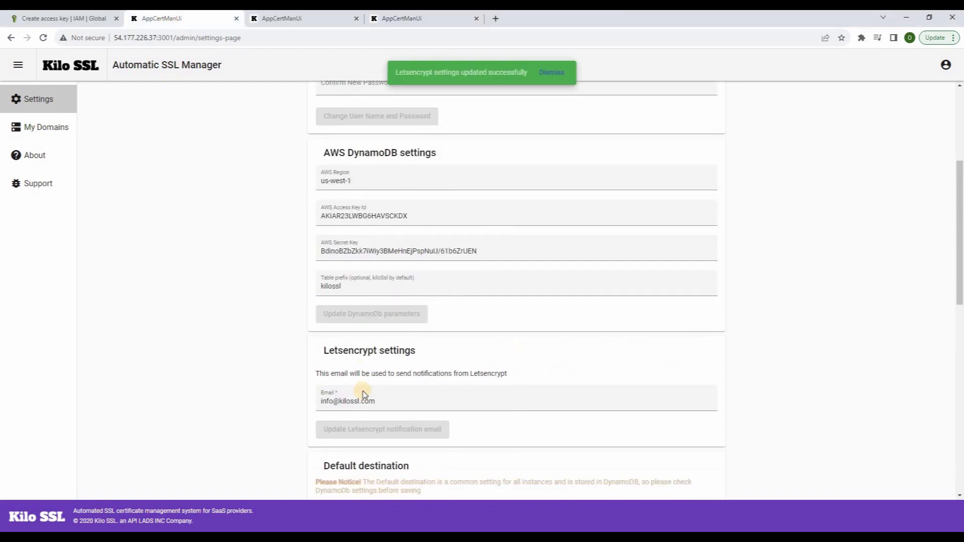
{"action": "left_click", "coordinate": [356, 410]}
{"action": "key", "text": "ctrl+a"}
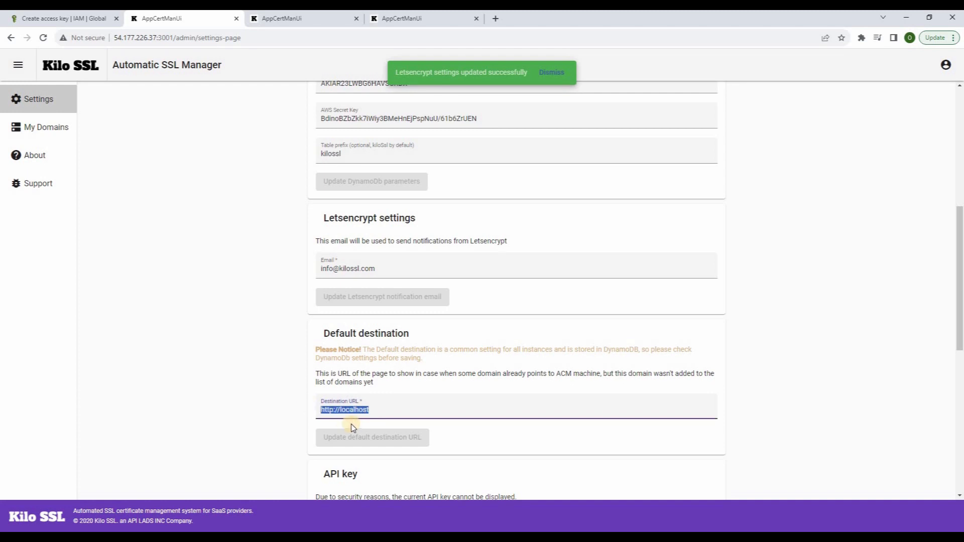
{"action": "type", "text": "https://kilossl.com/"}
{"action": "key", "text": "Return"}
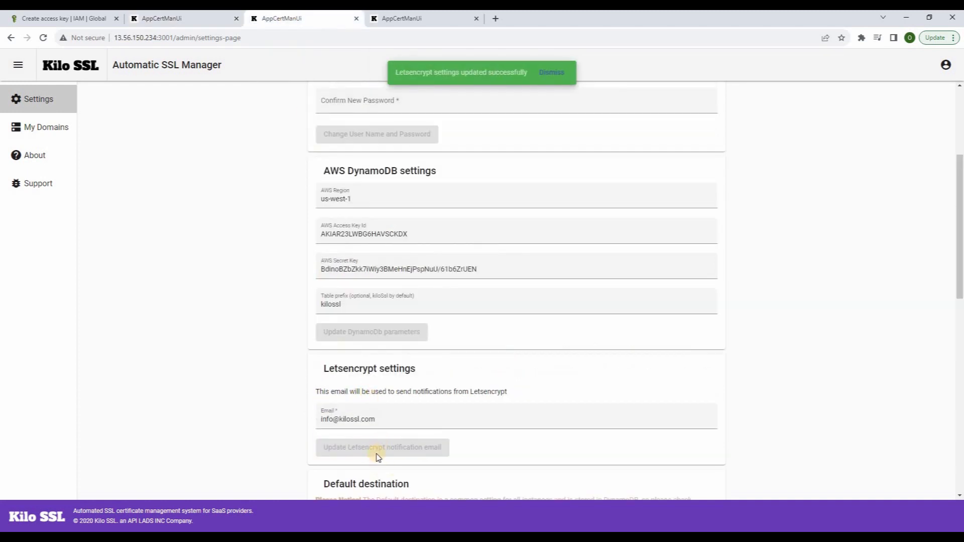
{"action": "scroll", "coordinate": [380, 425], "scroll_direction": "down", "scroll_amount": 2}
{"action": "left_click", "coordinate": [378, 409]}
{"action": "key", "text": "ctrl+a"}
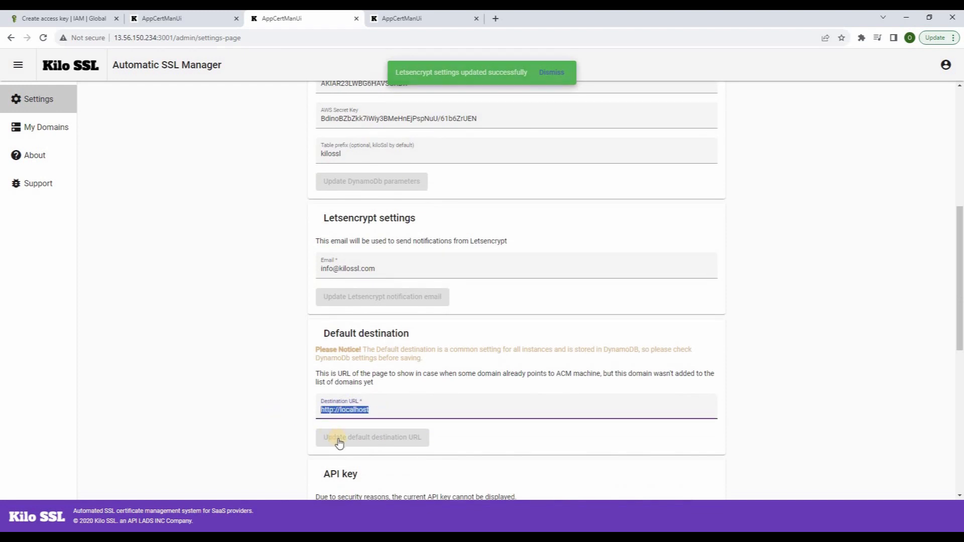
{"action": "type", "text": "https://kilossl.com/"}
{"action": "left_click", "coordinate": [345, 440]}
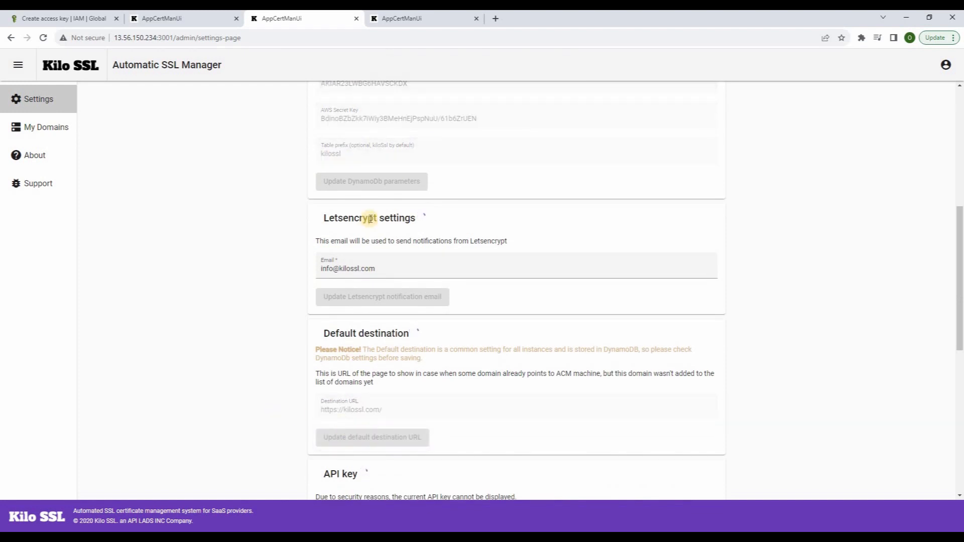
{"action": "left_click", "coordinate": [405, 18]}
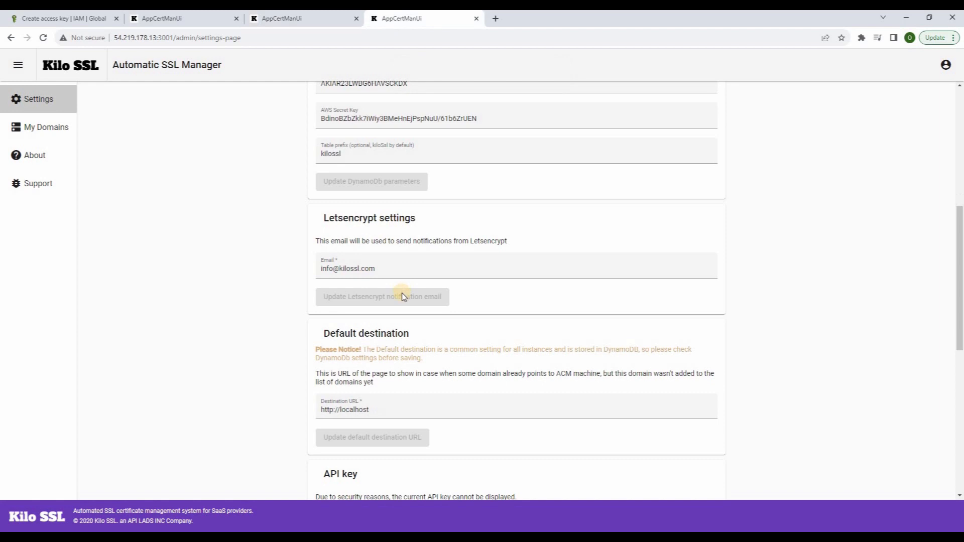
{"action": "scroll", "coordinate": [373, 370], "scroll_direction": "down", "scroll_amount": 1}
{"action": "left_click_drag", "start_coordinate": [318, 359], "coordinate": [370, 354]}
{"action": "type", "text": "https://kilossl.com/"}
{"action": "left_click", "coordinate": [375, 387]}
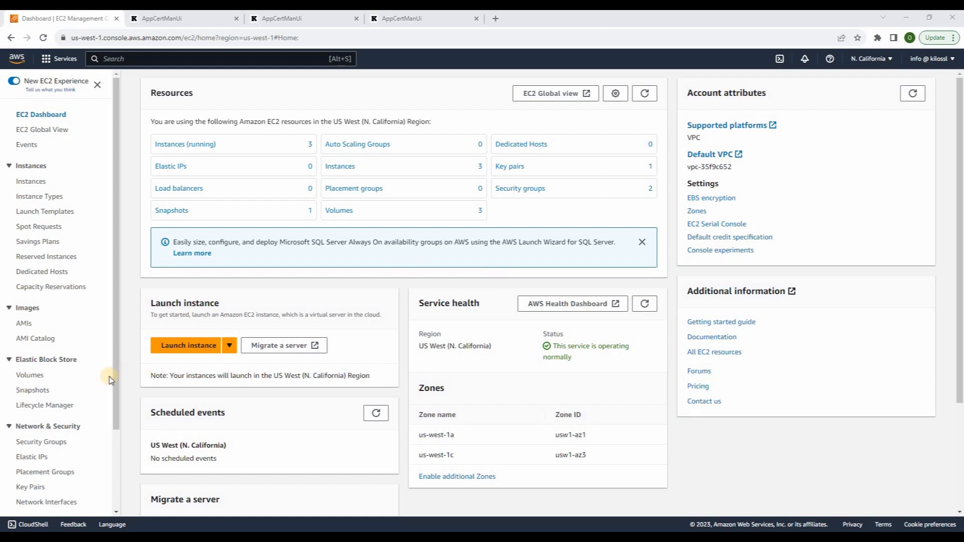
Scroll the EC2 sidebar down to Load Balancing and open Target Groups
{"action": "scroll", "coordinate": [108, 376], "scroll_direction": "down", "scroll_amount": 2}
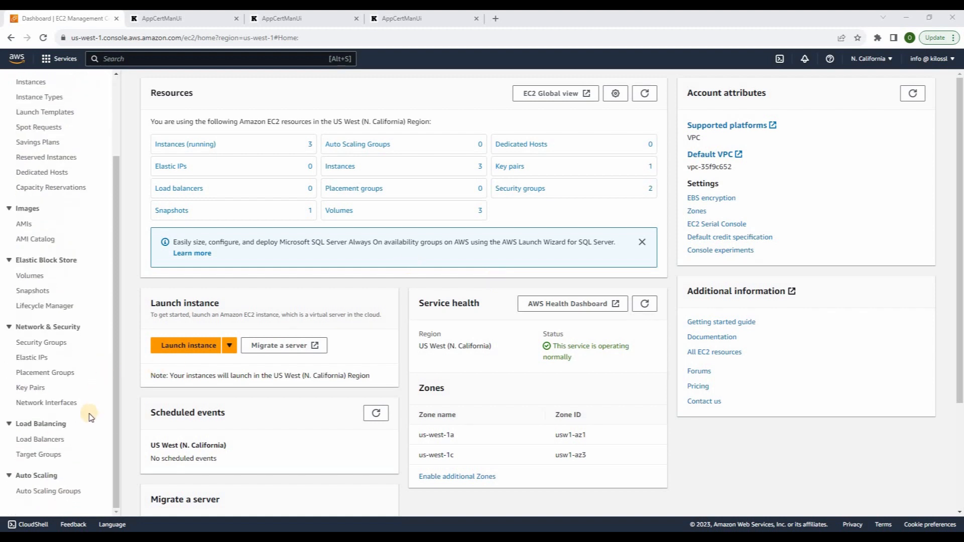
{"action": "left_click", "coordinate": [42, 456]}
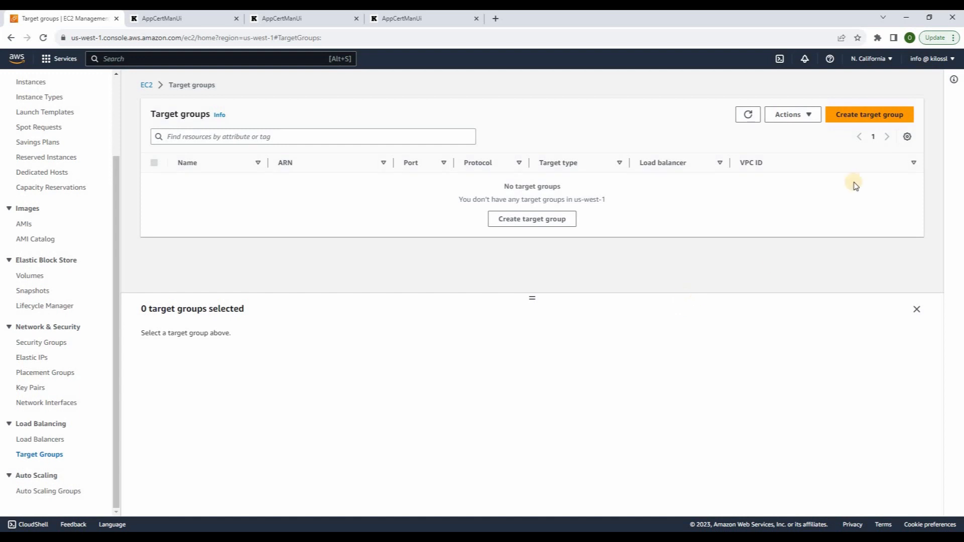
Define target group kilossl80 with TCP protocol, default VPC vpc-35f9c652 and TCP health checks
{"action": "left_click", "coordinate": [871, 114]}
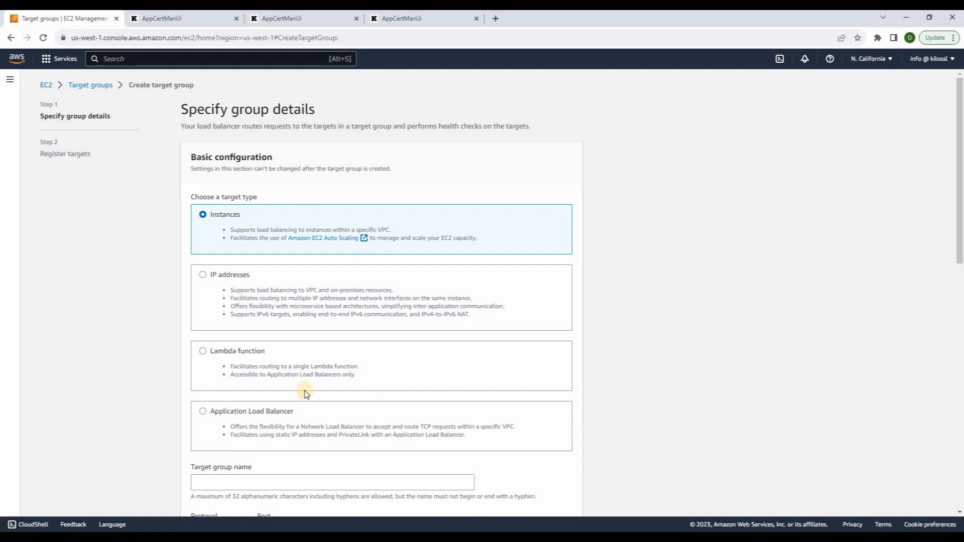
{"action": "scroll", "coordinate": [301, 387], "scroll_direction": "down", "scroll_amount": 3}
{"action": "left_click", "coordinate": [249, 332]}
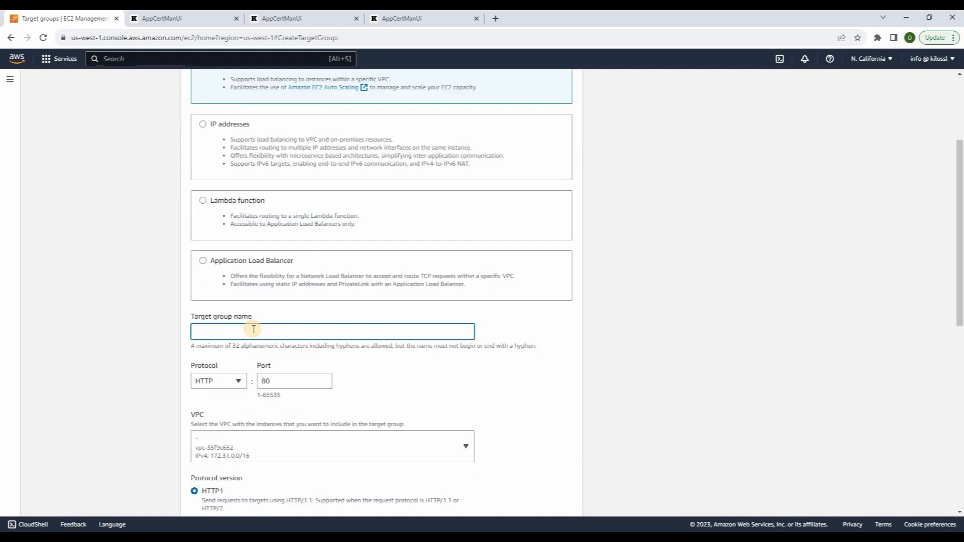
{"action": "type", "text": "kilossl80"}
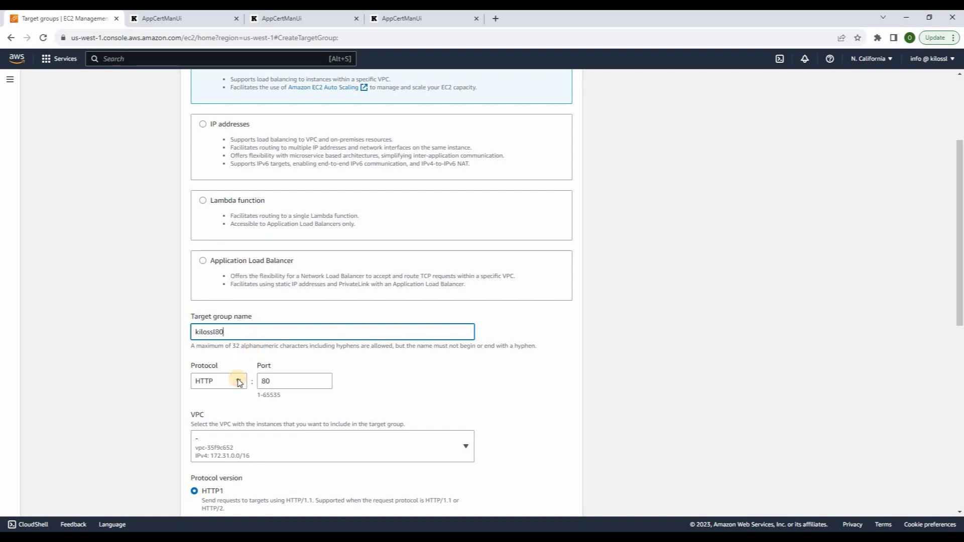
{"action": "left_click", "coordinate": [239, 383]}
{"action": "left_click", "coordinate": [217, 302]}
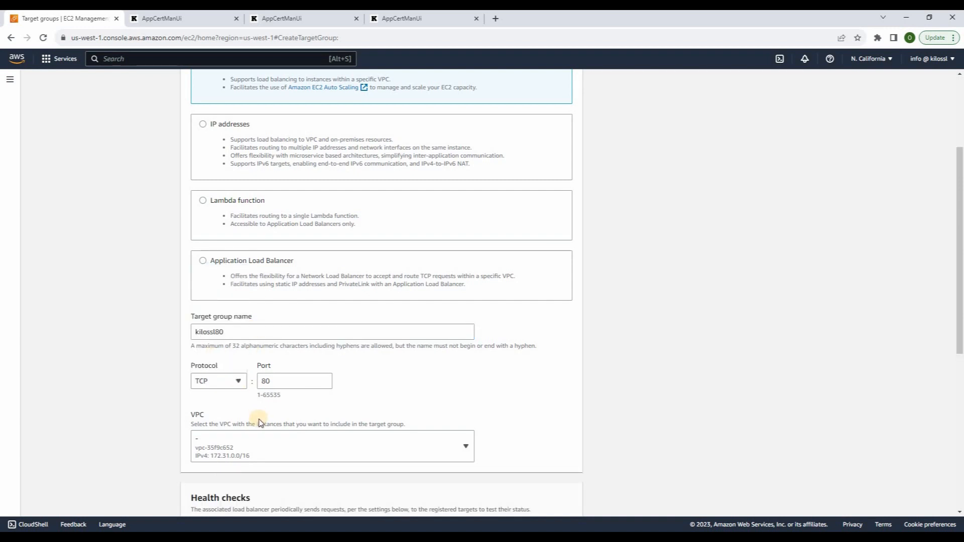
{"action": "scroll", "coordinate": [261, 421], "scroll_direction": "down", "scroll_amount": 1}
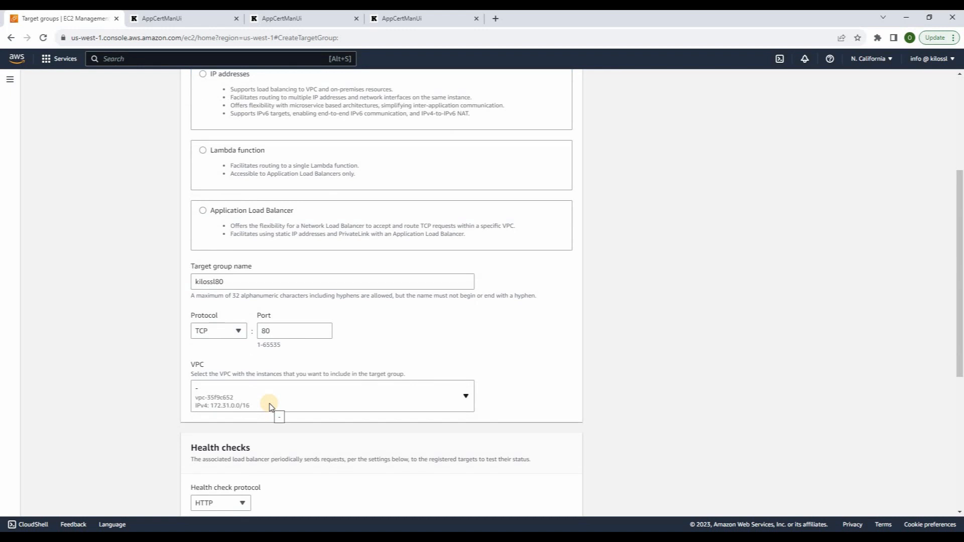
{"action": "left_click", "coordinate": [270, 406]}
{"action": "left_click", "coordinate": [251, 431]}
{"action": "scroll", "coordinate": [283, 414], "scroll_direction": "down", "scroll_amount": 2}
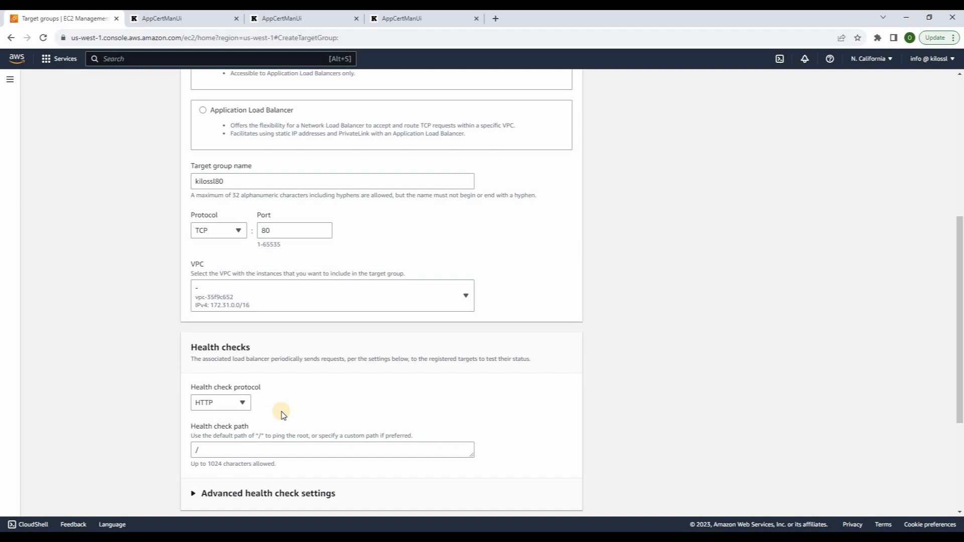
{"action": "left_click", "coordinate": [245, 408]}
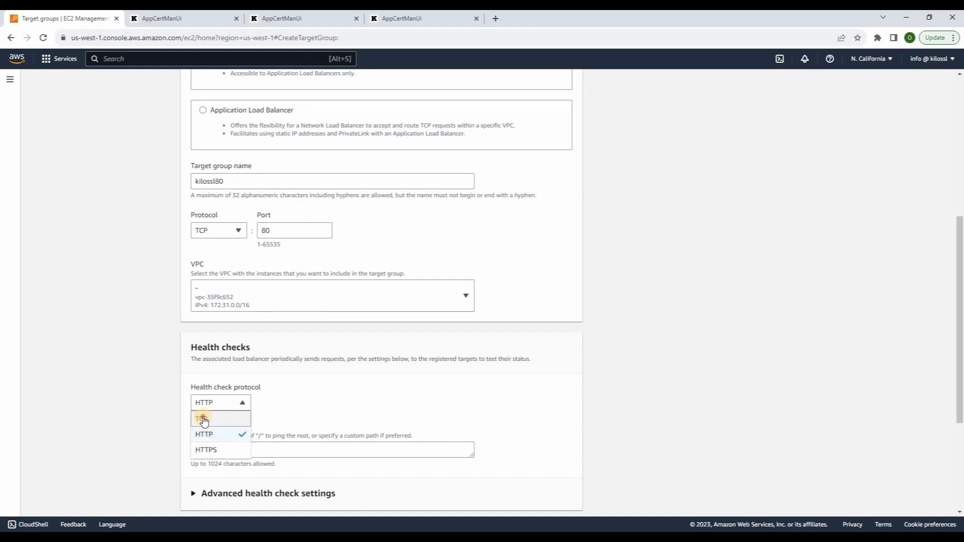
{"action": "left_click", "coordinate": [203, 419]}
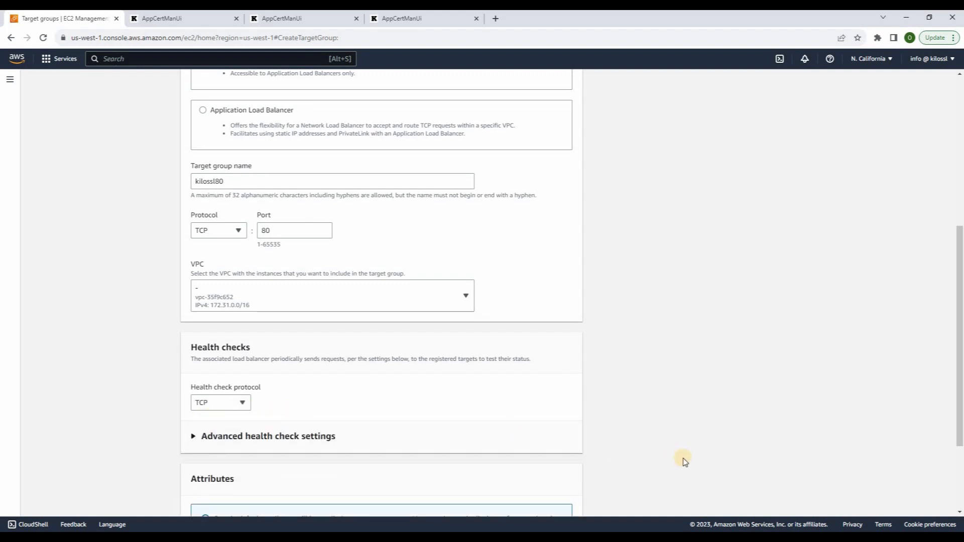
{"action": "scroll", "coordinate": [685, 461], "scroll_direction": "down", "scroll_amount": 3}
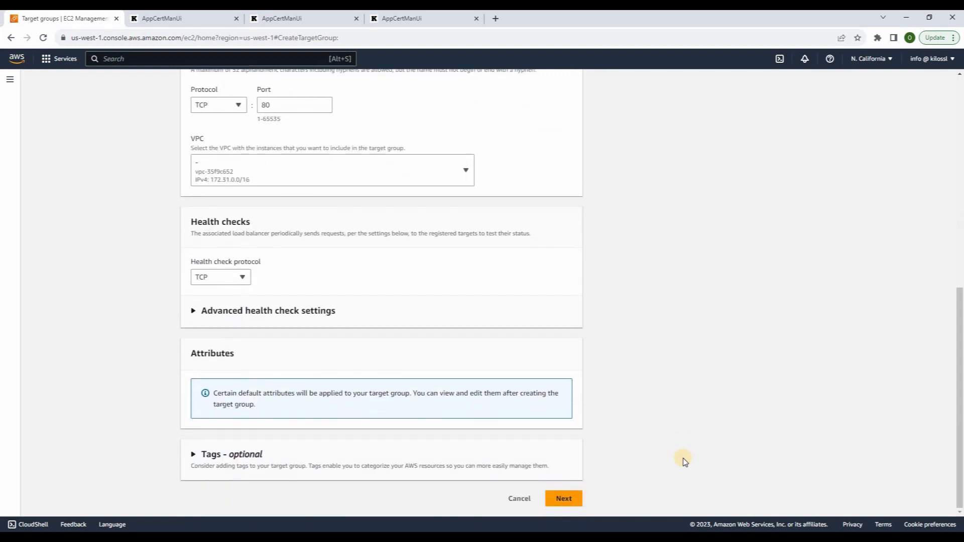
Register all three KiloSsl instances as pending targets on port 80 and create the group
{"action": "left_click", "coordinate": [564, 498]}
{"action": "left_click", "coordinate": [194, 226]}
{"action": "left_click", "coordinate": [195, 246]}
{"action": "left_click", "coordinate": [195, 266]}
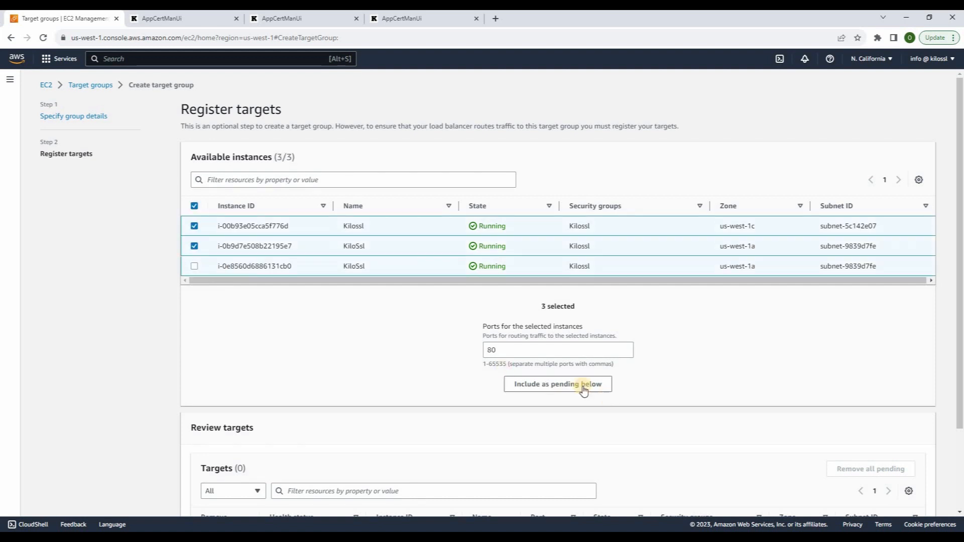
{"action": "left_click", "coordinate": [557, 386]}
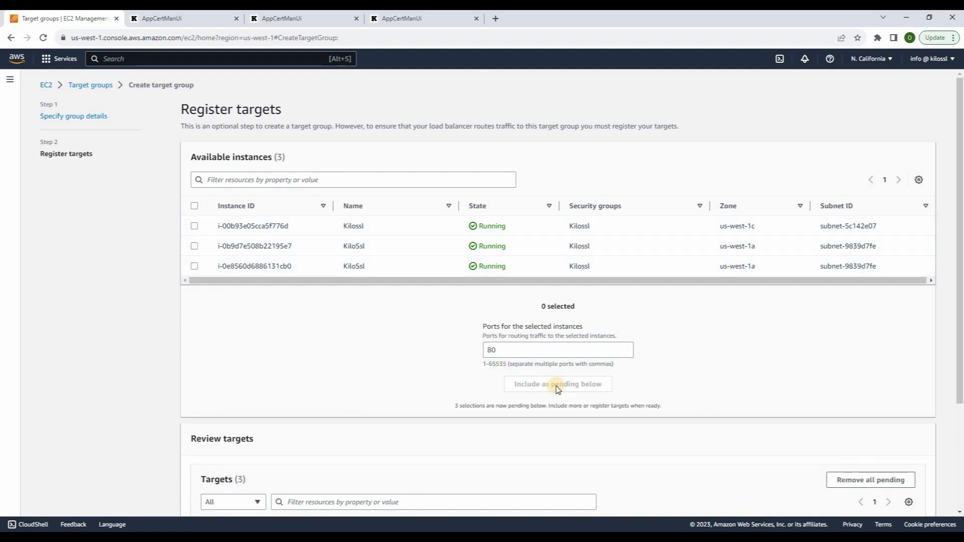
{"action": "scroll", "coordinate": [555, 387], "scroll_direction": "down", "scroll_amount": 3}
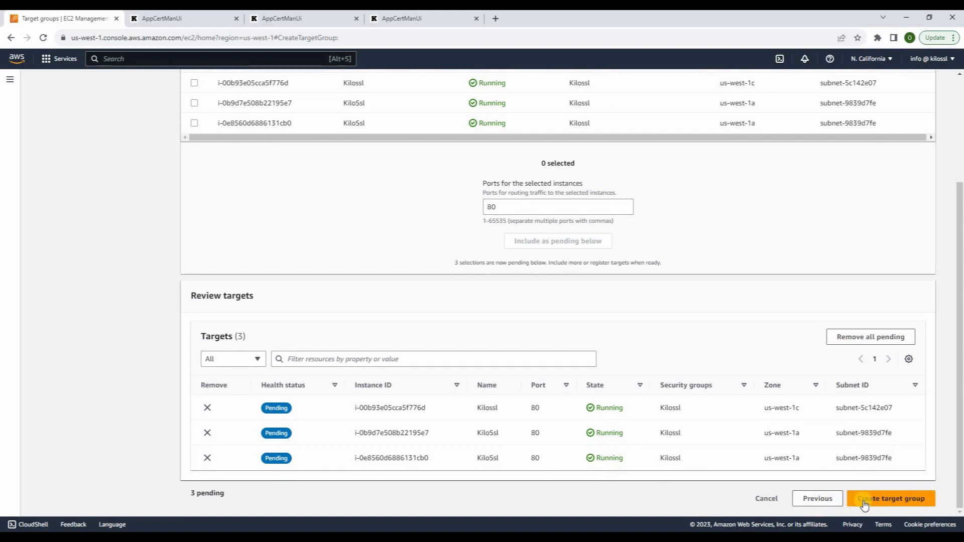
{"action": "left_click", "coordinate": [864, 500]}
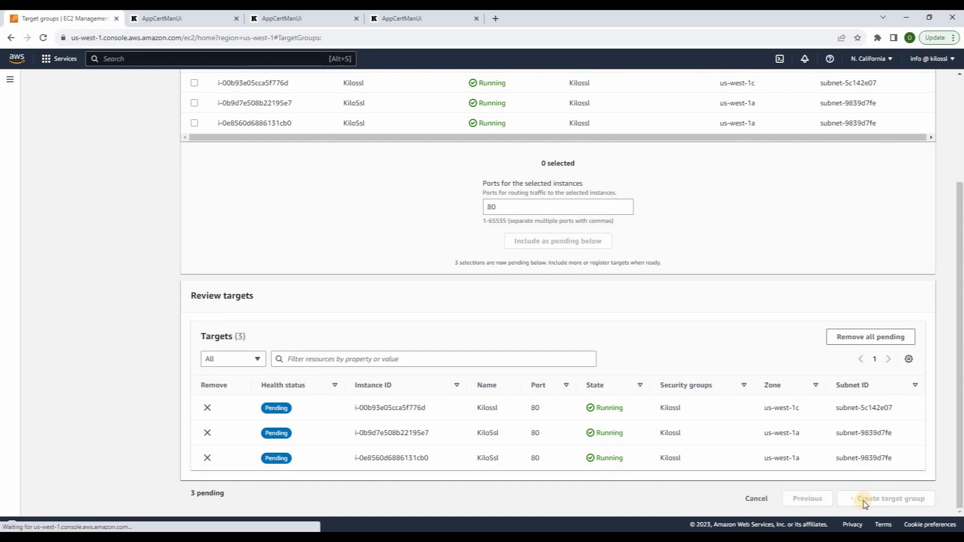
Define target group kilossl443 using TCP on port 443 with TCP health checks
{"action": "left_click", "coordinate": [883, 119]}
{"action": "scroll", "coordinate": [319, 458], "scroll_direction": "down", "scroll_amount": 3}
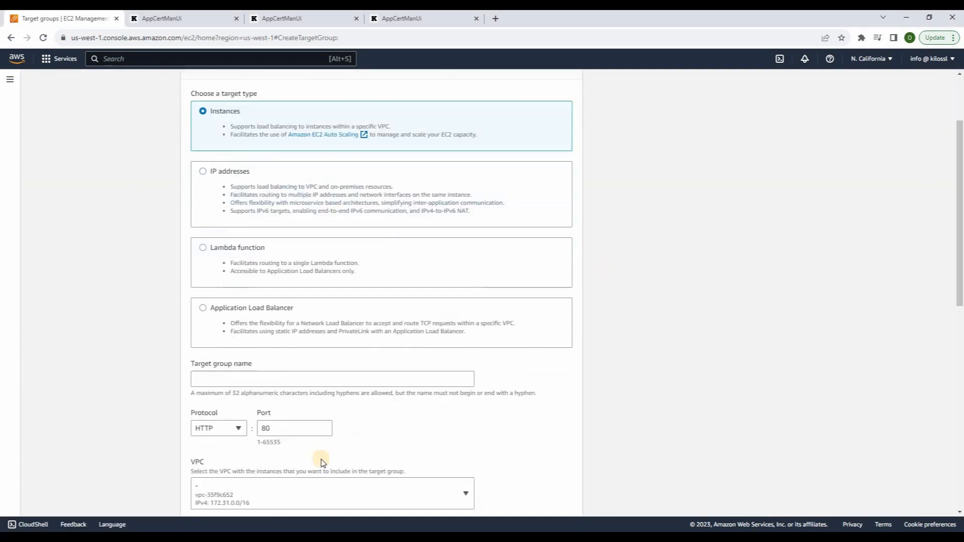
{"action": "left_click", "coordinate": [208, 331]}
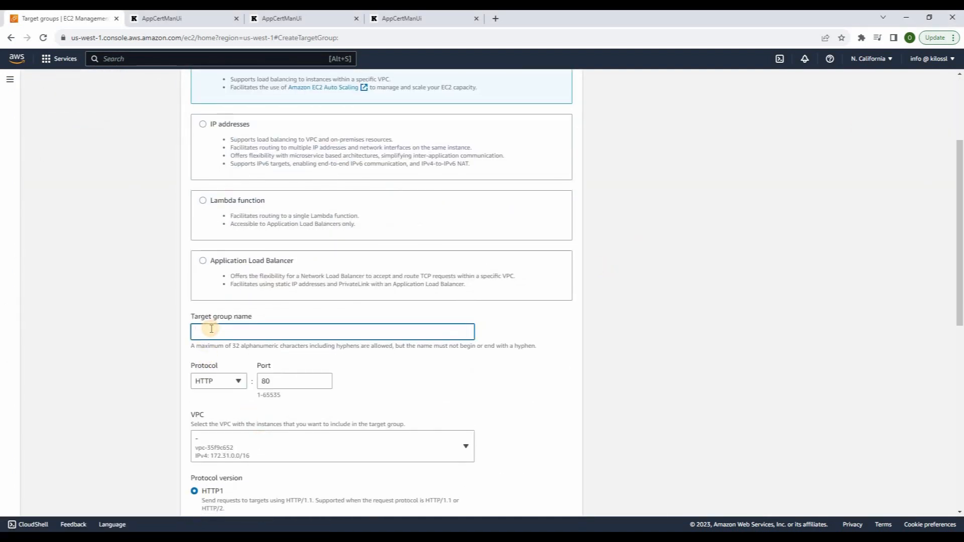
{"action": "type", "text": "kilossl443"}
{"action": "left_click", "coordinate": [219, 383]}
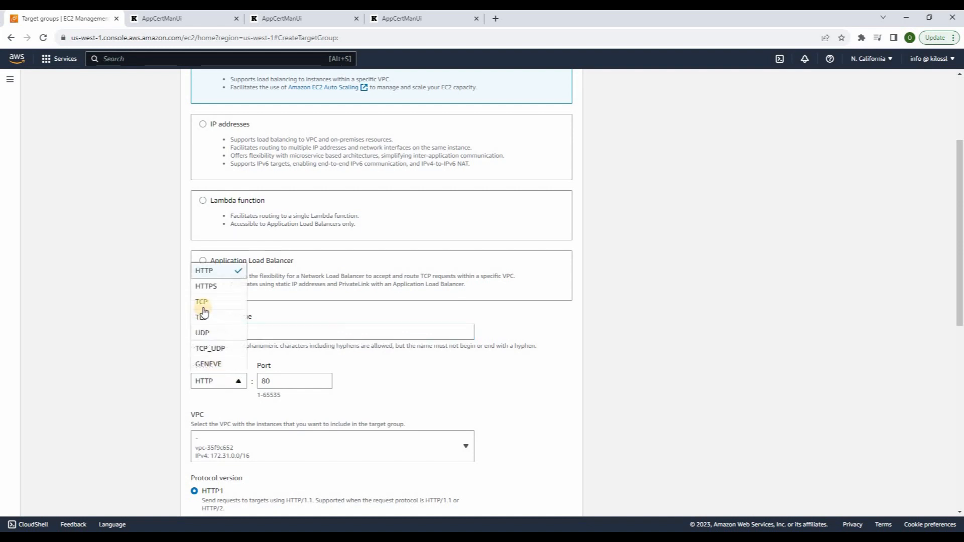
{"action": "left_click", "coordinate": [200, 301]}
{"action": "left_click", "coordinate": [262, 381]}
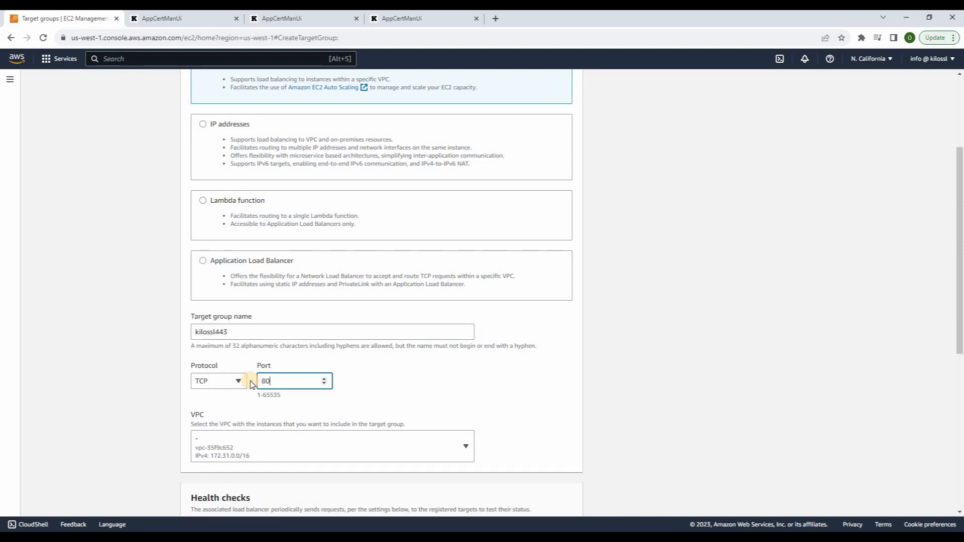
{"action": "type", "text": "443"}
{"action": "scroll", "coordinate": [232, 381], "scroll_direction": "down", "scroll_amount": 4}
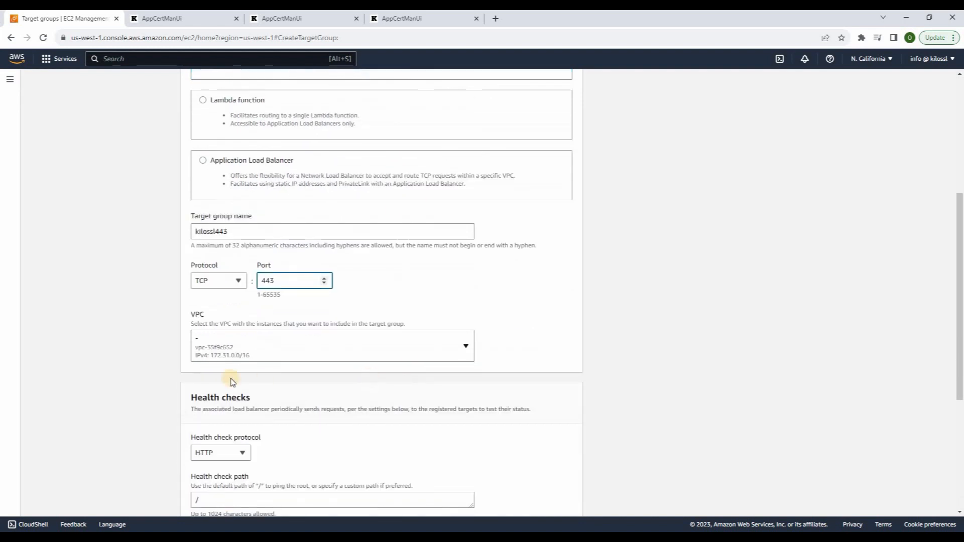
{"action": "left_click", "coordinate": [242, 357]}
{"action": "left_click", "coordinate": [205, 368]}
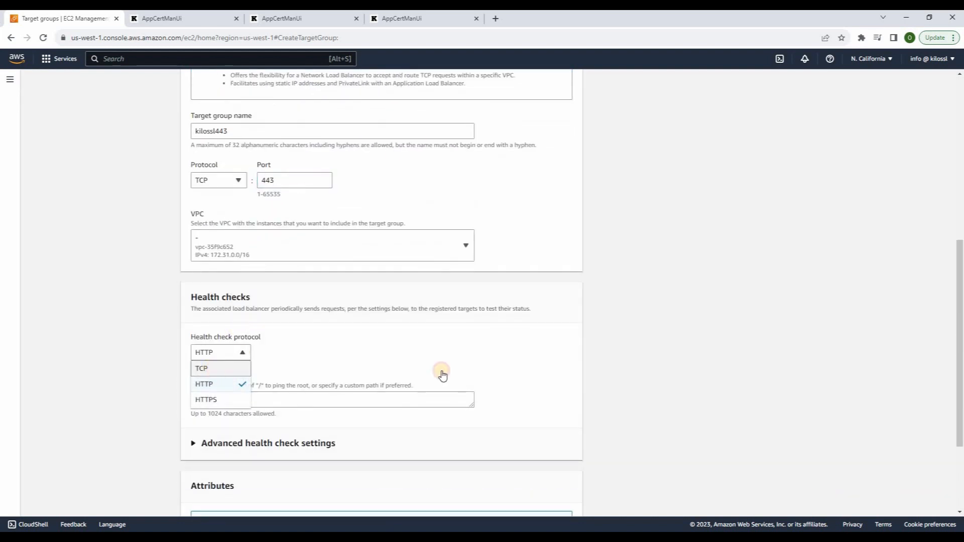
{"action": "scroll", "coordinate": [586, 392], "scroll_direction": "down", "scroll_amount": 2}
Register the three KiloSsl instances as pending targets on port 443 and create the group
{"action": "left_click", "coordinate": [549, 499]}
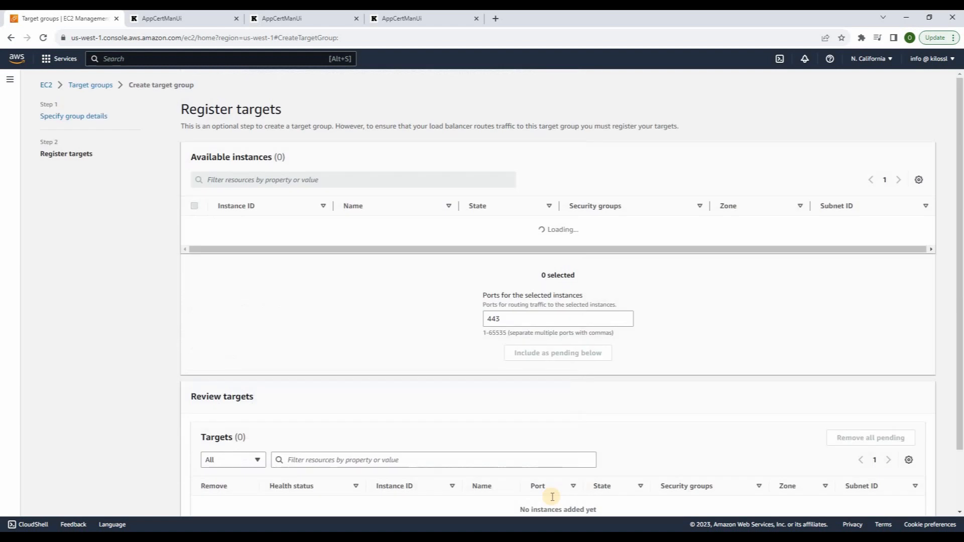
{"action": "left_click", "coordinate": [194, 226]}
{"action": "left_click", "coordinate": [195, 246]}
{"action": "left_click", "coordinate": [194, 266]}
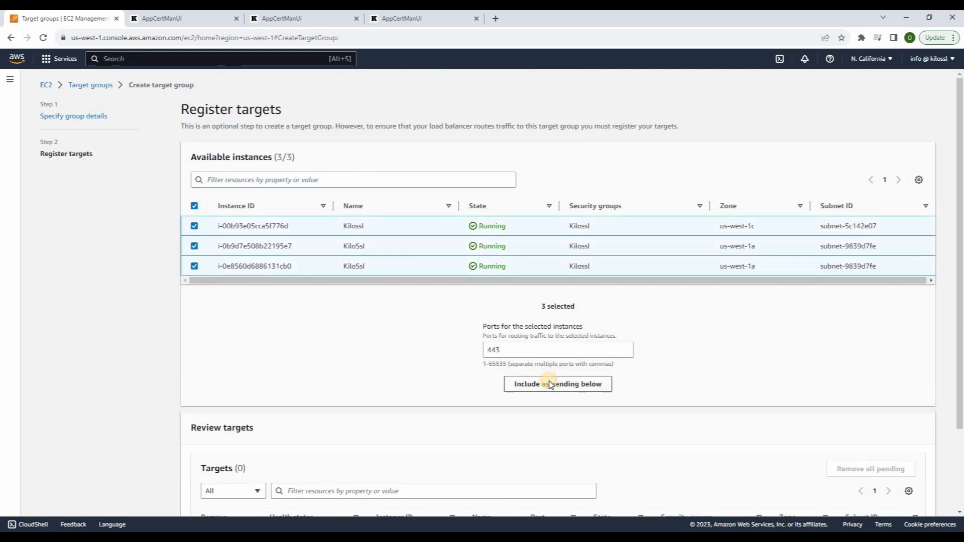
{"action": "left_click", "coordinate": [548, 386]}
{"action": "scroll", "coordinate": [550, 385], "scroll_direction": "down", "scroll_amount": 3}
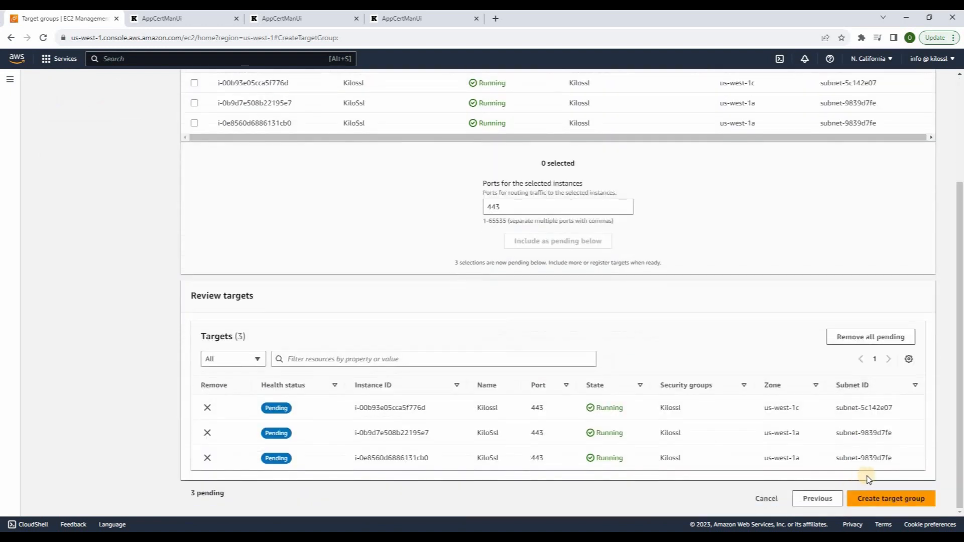
{"action": "left_click", "coordinate": [894, 498]}
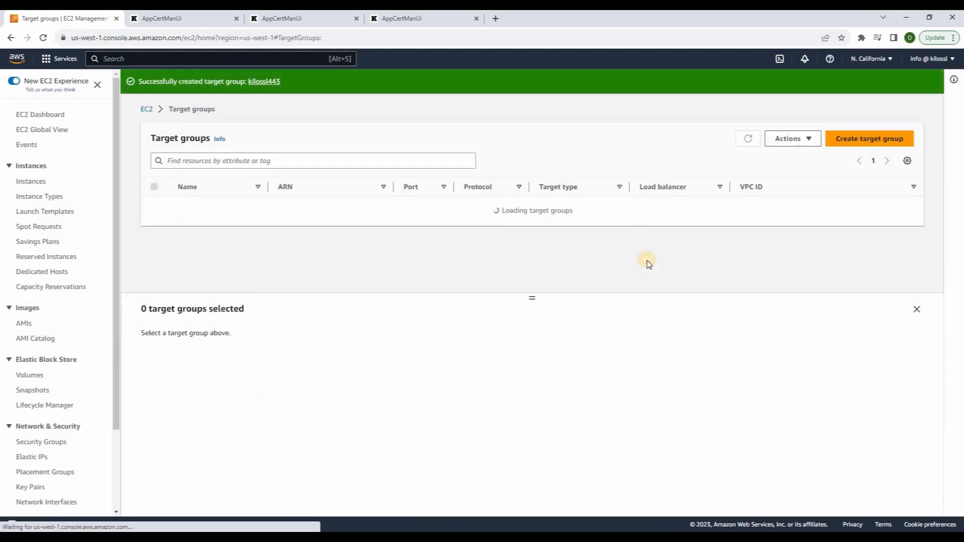
Define target group kilossl3000 using TCP on port 3000 with TCP health checks
{"action": "left_click", "coordinate": [872, 140]}
{"action": "scroll", "coordinate": [226, 364], "scroll_direction": "down", "scroll_amount": 3}
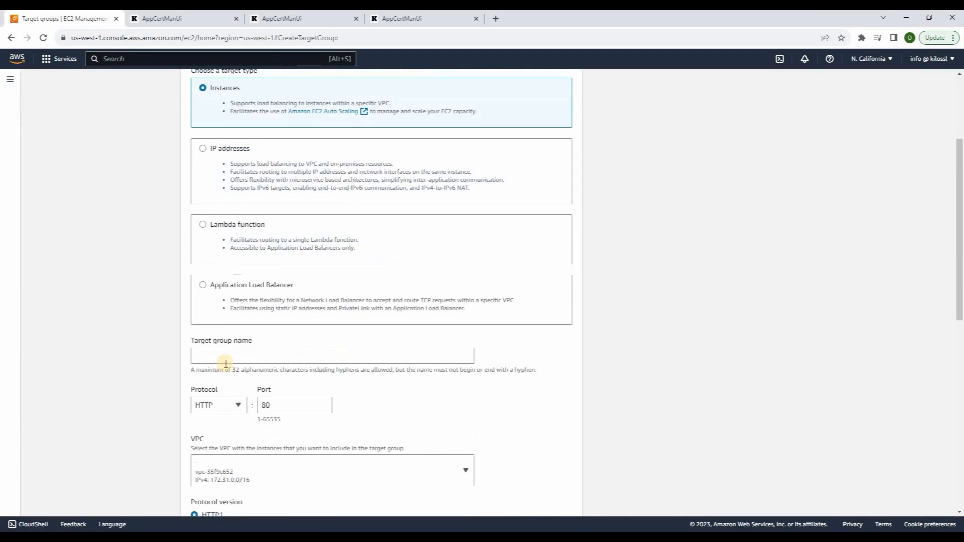
{"action": "left_click", "coordinate": [226, 361]}
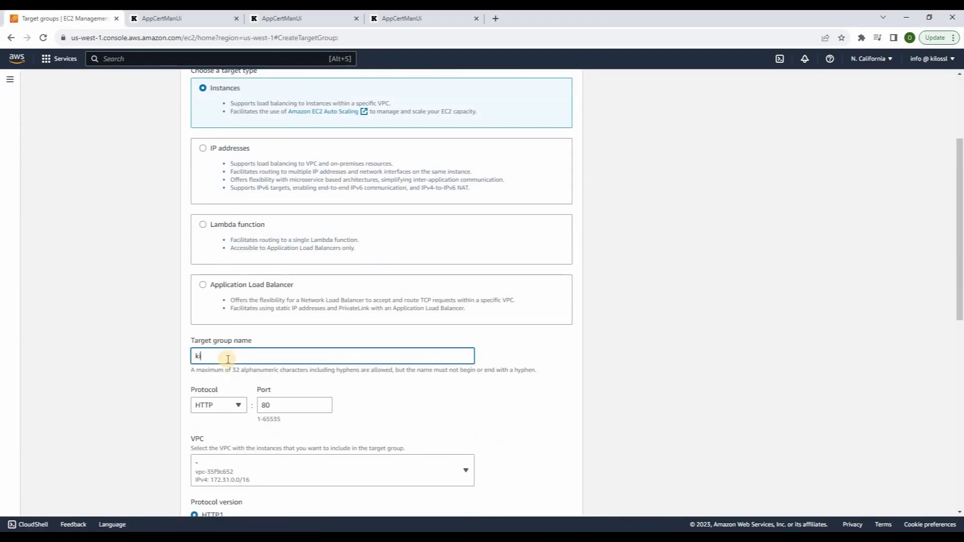
{"action": "type", "text": "kilossl3000"}
{"action": "left_click", "coordinate": [223, 406]}
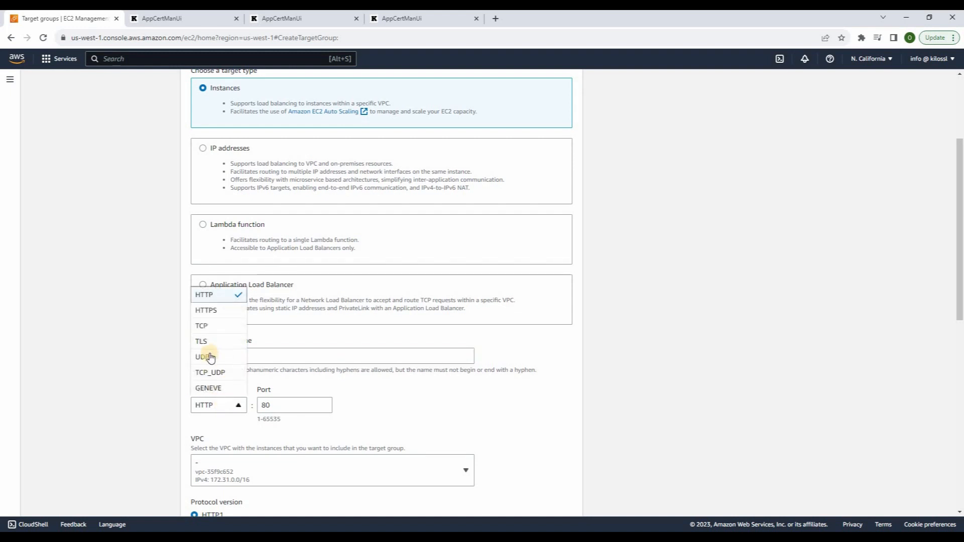
{"action": "left_click", "coordinate": [203, 326]}
{"action": "double_click", "coordinate": [269, 407]}
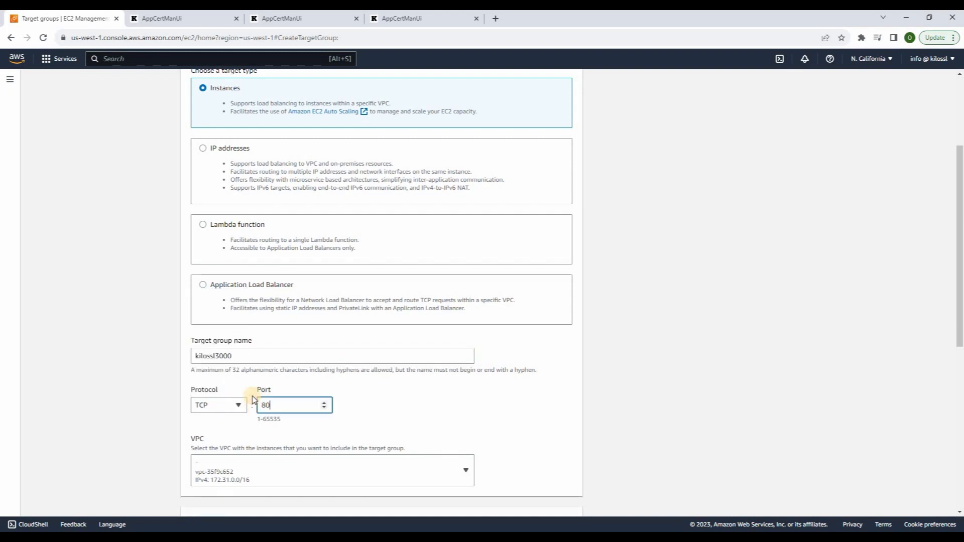
{"action": "type", "text": "3000"}
{"action": "scroll", "coordinate": [230, 415], "scroll_direction": "down", "scroll_amount": 3}
{"action": "left_click", "coordinate": [212, 377]}
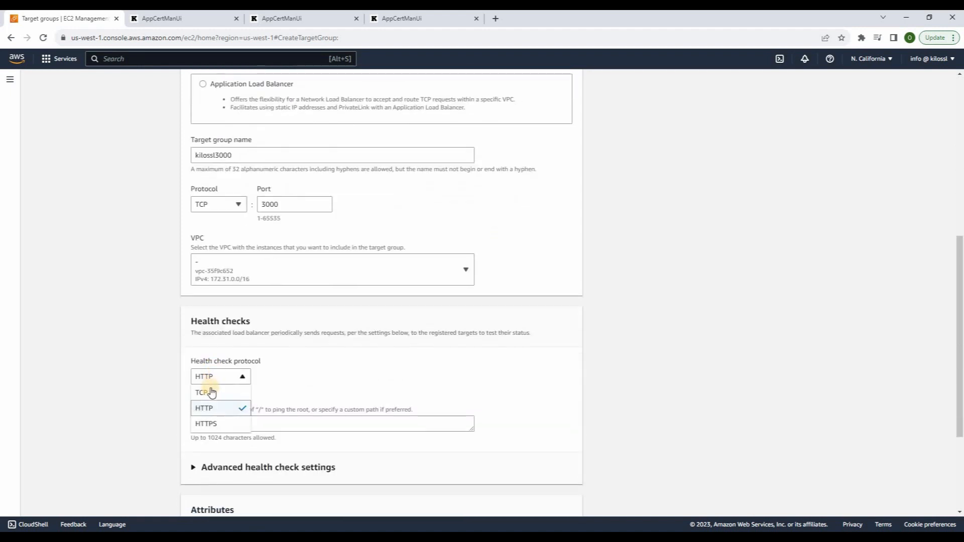
{"action": "left_click", "coordinate": [207, 392]}
{"action": "scroll", "coordinate": [538, 469], "scroll_direction": "down", "scroll_amount": 2}
Select all three KiloSsl instances as targets and create kilossl3000
{"action": "left_click", "coordinate": [564, 499]}
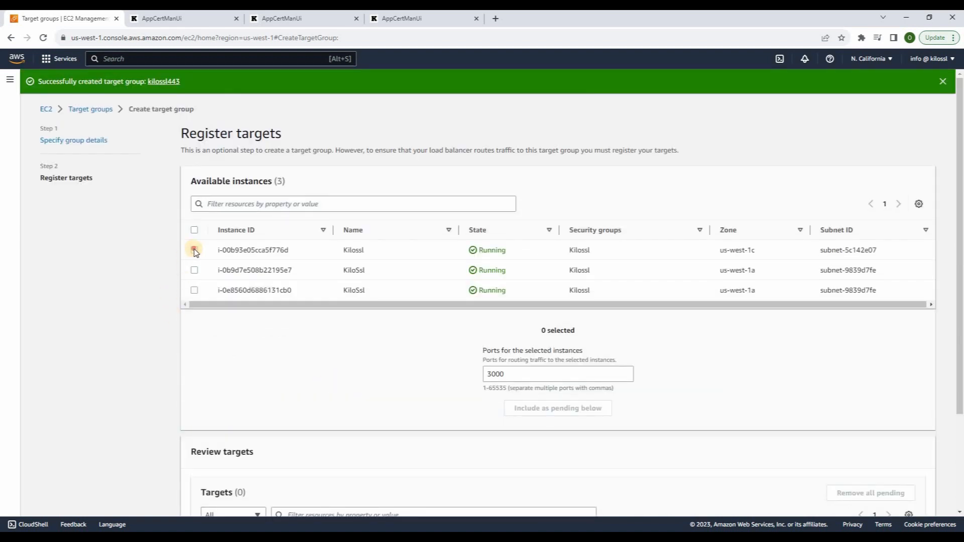
{"action": "left_click", "coordinate": [195, 250]}
{"action": "left_click", "coordinate": [195, 270]}
{"action": "left_click", "coordinate": [194, 290]}
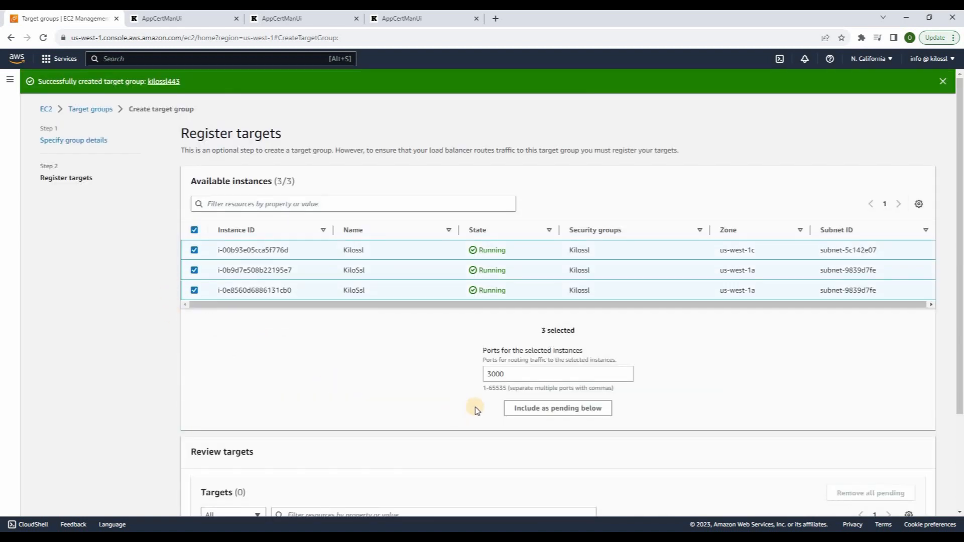
{"action": "scroll", "coordinate": [538, 413], "scroll_direction": "down", "scroll_amount": 5}
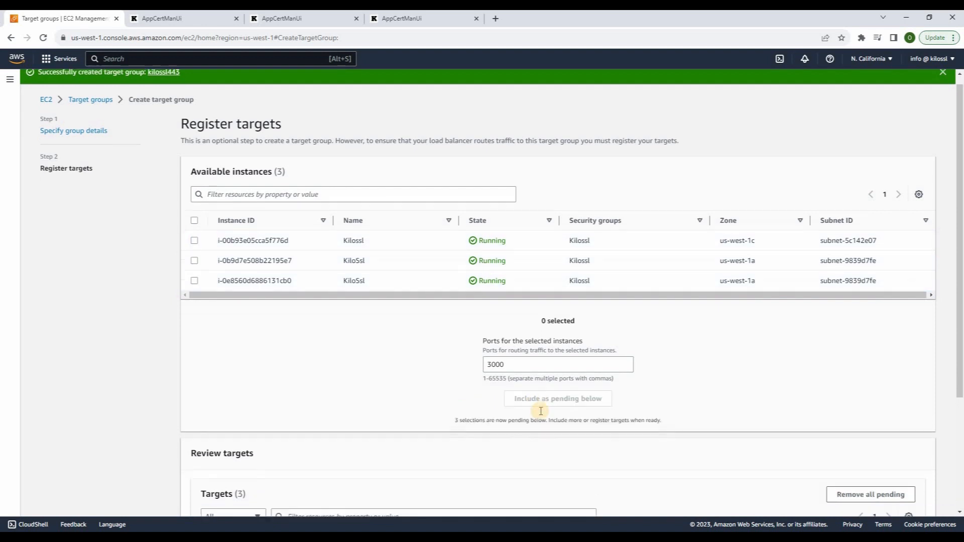
{"action": "left_click", "coordinate": [883, 502]}
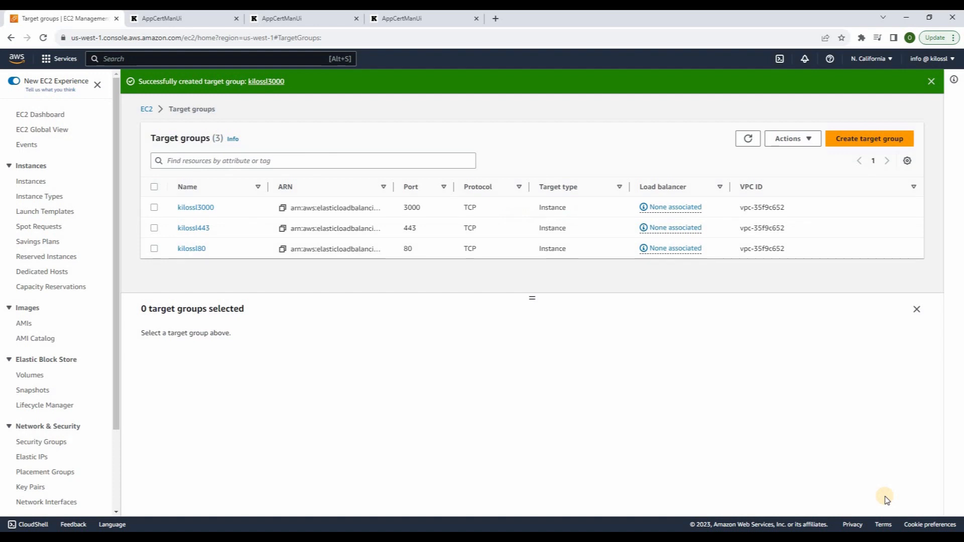
{"action": "left_click", "coordinate": [850, 138]}
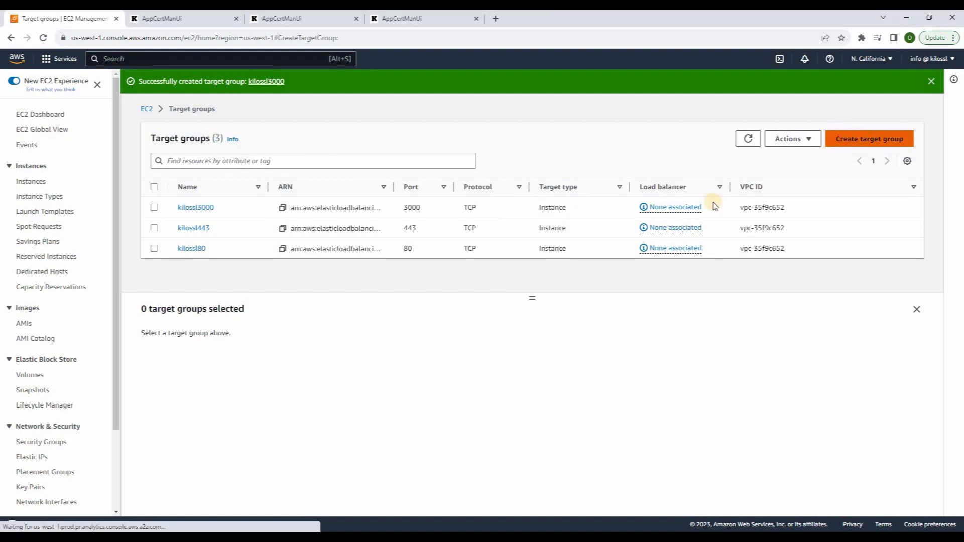
Define target group kilossl3001 using TCP on port 3001 with TCP health checks
{"action": "scroll", "coordinate": [251, 366], "scroll_direction": "down", "scroll_amount": 3}
{"action": "left_click", "coordinate": [230, 355]}
{"action": "type", "text": "kilossl3001"}
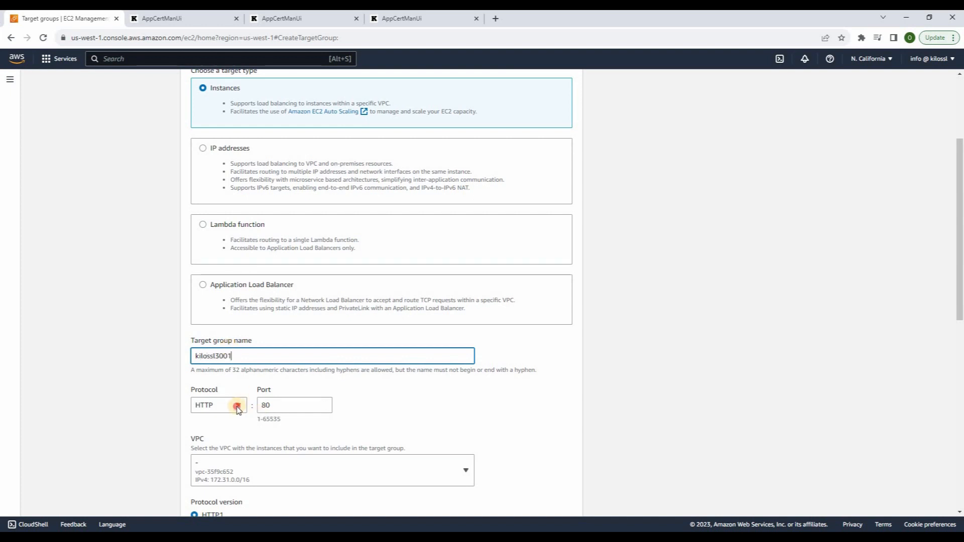
{"action": "left_click", "coordinate": [235, 406]}
{"action": "left_click", "coordinate": [204, 326]}
{"action": "left_click", "coordinate": [266, 405]}
{"action": "type", "text": "3001"}
{"action": "scroll", "coordinate": [241, 437], "scroll_direction": "down", "scroll_amount": 2}
{"action": "left_click", "coordinate": [217, 477]}
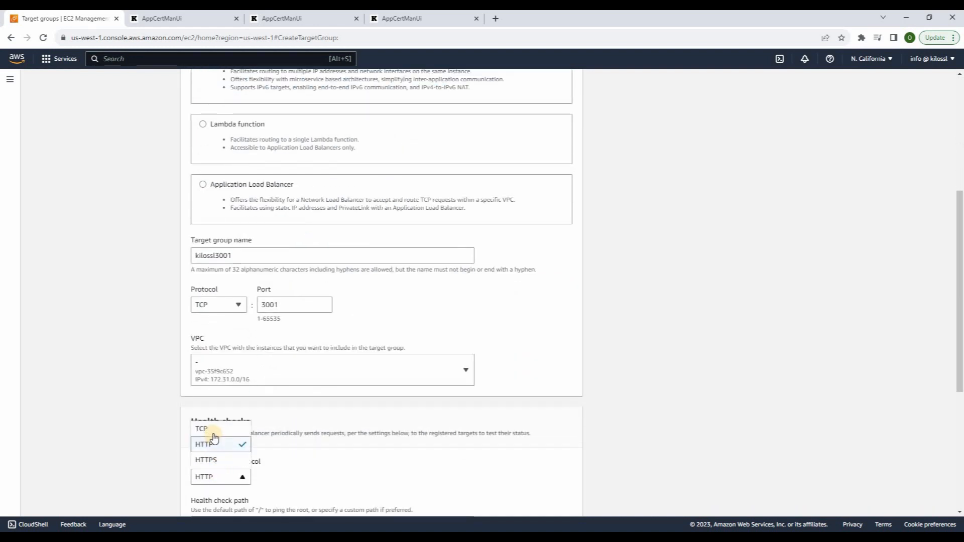
{"action": "left_click", "coordinate": [215, 430]}
{"action": "scroll", "coordinate": [582, 490], "scroll_direction": "down", "scroll_amount": 4}
Add all three KiloSsl instances as pending targets on port 3001 and create the group
{"action": "left_click", "coordinate": [580, 503]}
{"action": "left_click", "coordinate": [195, 250]}
{"action": "left_click", "coordinate": [194, 270]}
{"action": "left_click", "coordinate": [194, 290]}
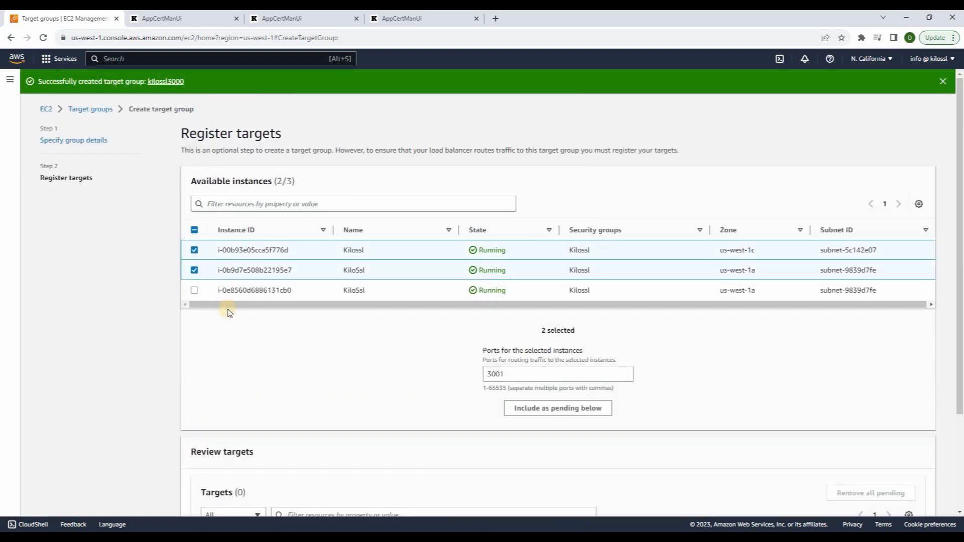
{"action": "left_click", "coordinate": [552, 407]}
{"action": "scroll", "coordinate": [553, 407], "scroll_direction": "down", "scroll_amount": 3}
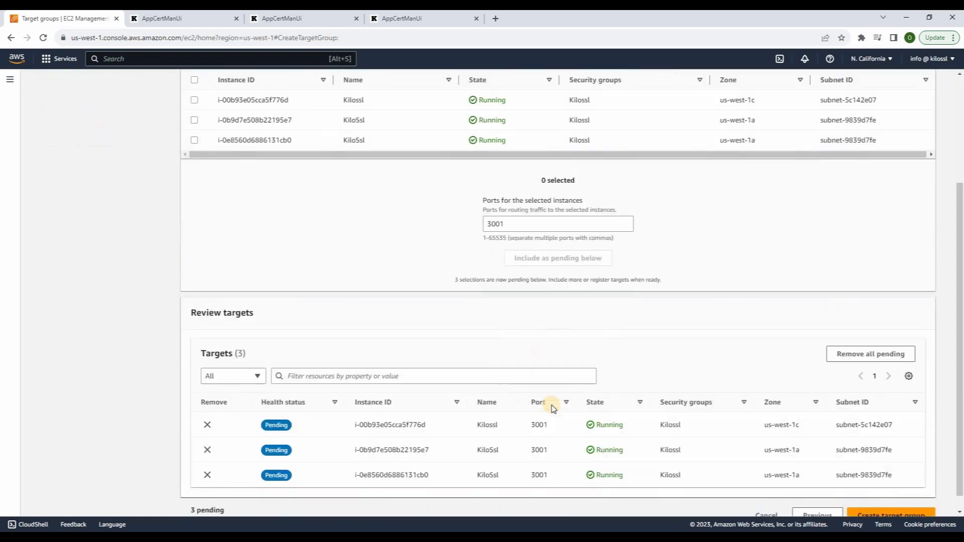
{"action": "left_click", "coordinate": [889, 498]}
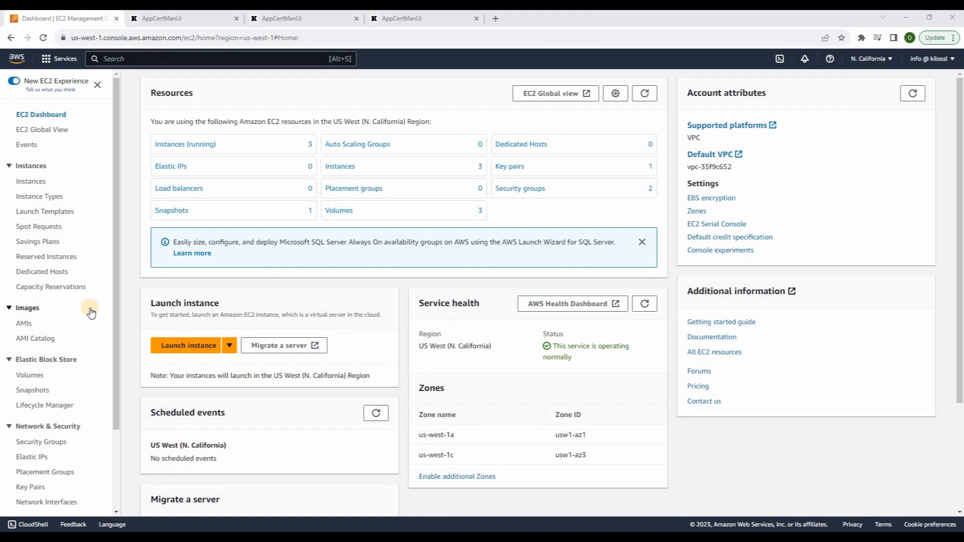
Start load balancer kiloSslLB spanning availability zones us-west-1a and us-west-1c
{"action": "scroll", "coordinate": [92, 314], "scroll_direction": "down", "scroll_amount": 2}
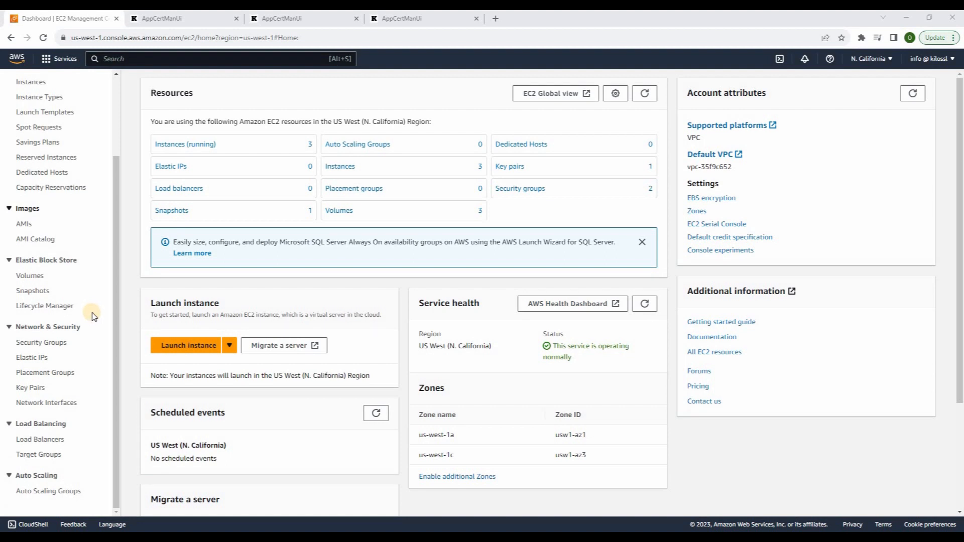
{"action": "left_click", "coordinate": [54, 440]}
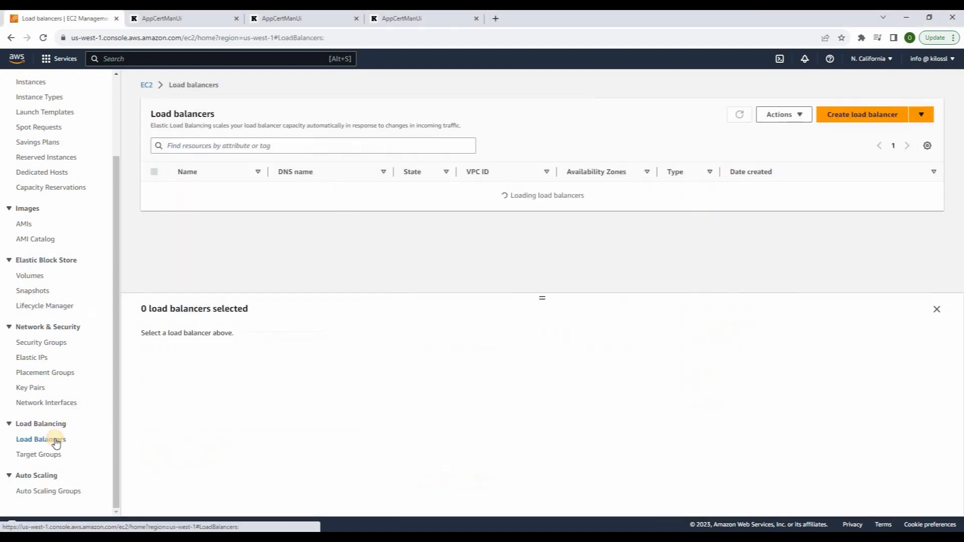
{"action": "left_click", "coordinate": [864, 126]}
{"action": "scroll", "coordinate": [402, 392], "scroll_direction": "down", "scroll_amount": 1}
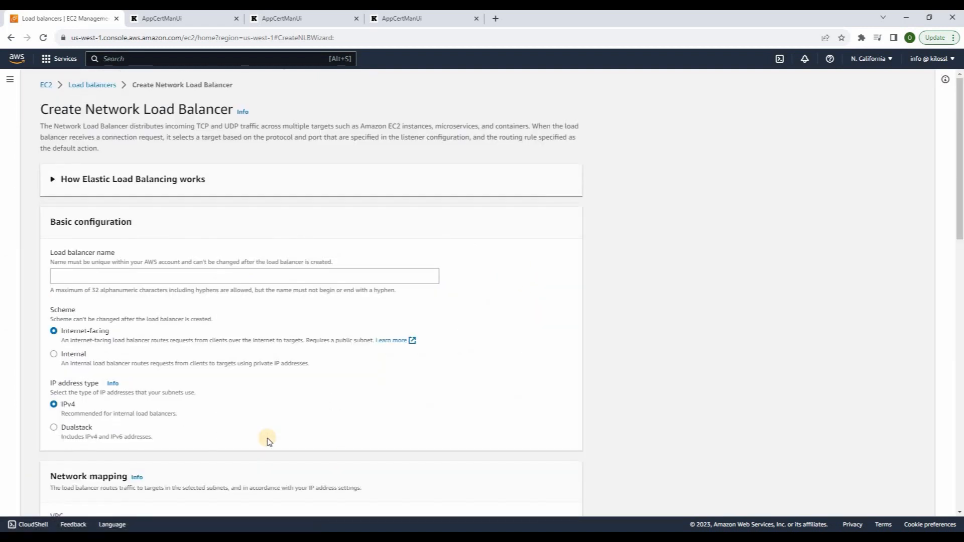
{"action": "left_click", "coordinate": [92, 272]}
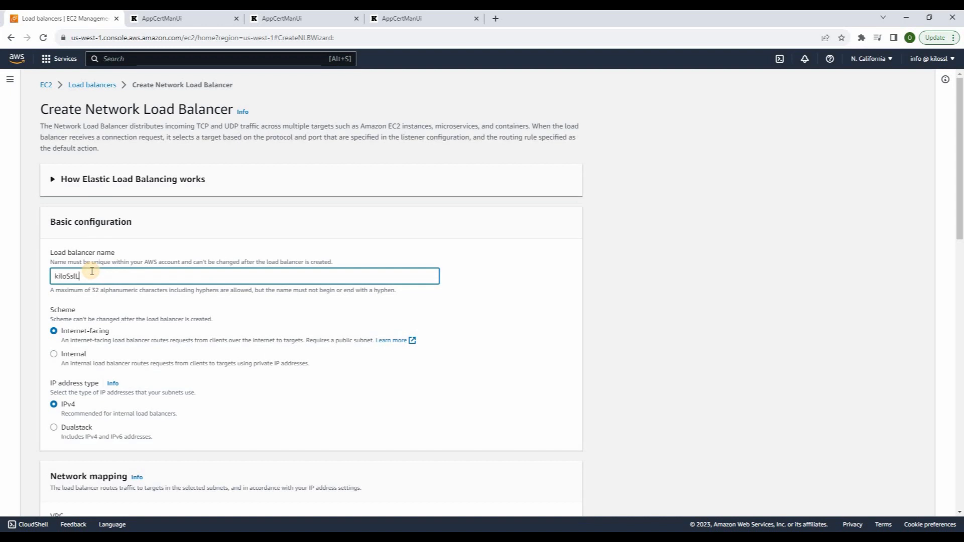
{"action": "scroll", "coordinate": [99, 274], "scroll_direction": "down", "scroll_amount": 2}
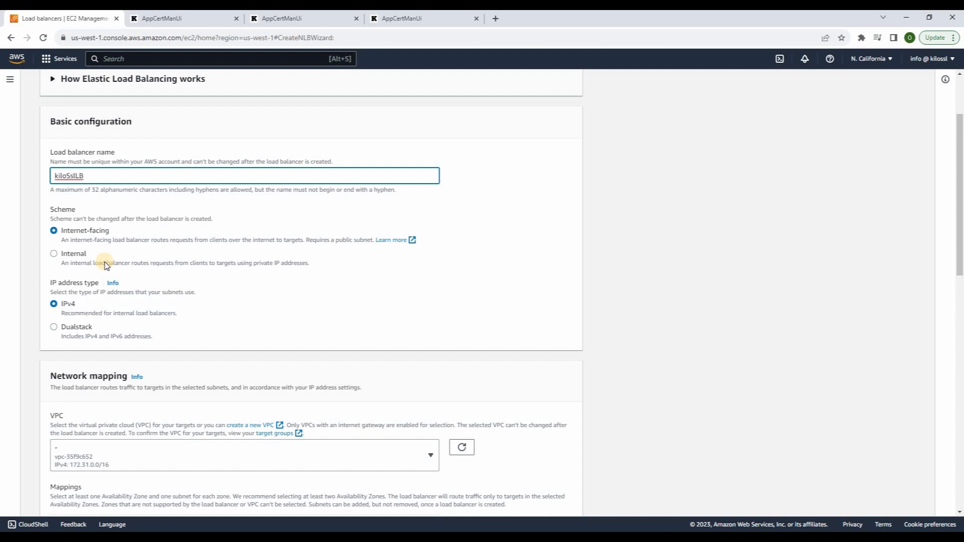
{"action": "scroll", "coordinate": [105, 261], "scroll_direction": "down", "scroll_amount": 4}
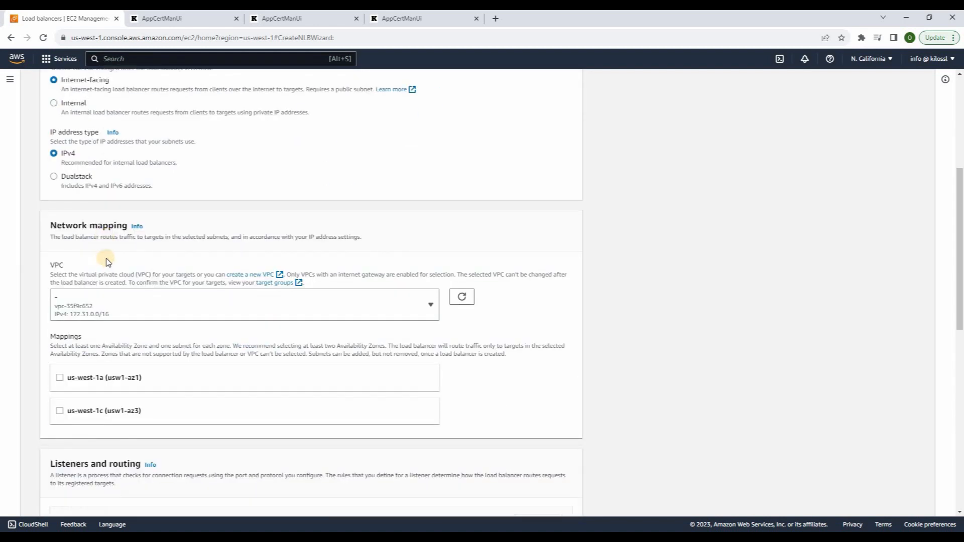
{"action": "left_click", "coordinate": [59, 328]}
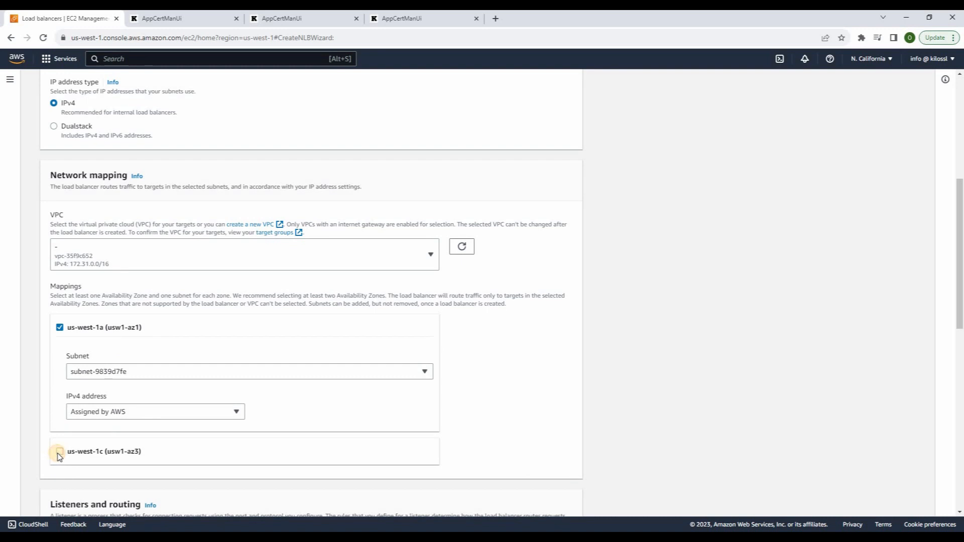
{"action": "left_click", "coordinate": [60, 453]}
Forward TCP listener 80 to kilossl80 and add listener 443 forwarding to kilossl443
{"action": "scroll", "coordinate": [108, 370], "scroll_direction": "down", "scroll_amount": 5}
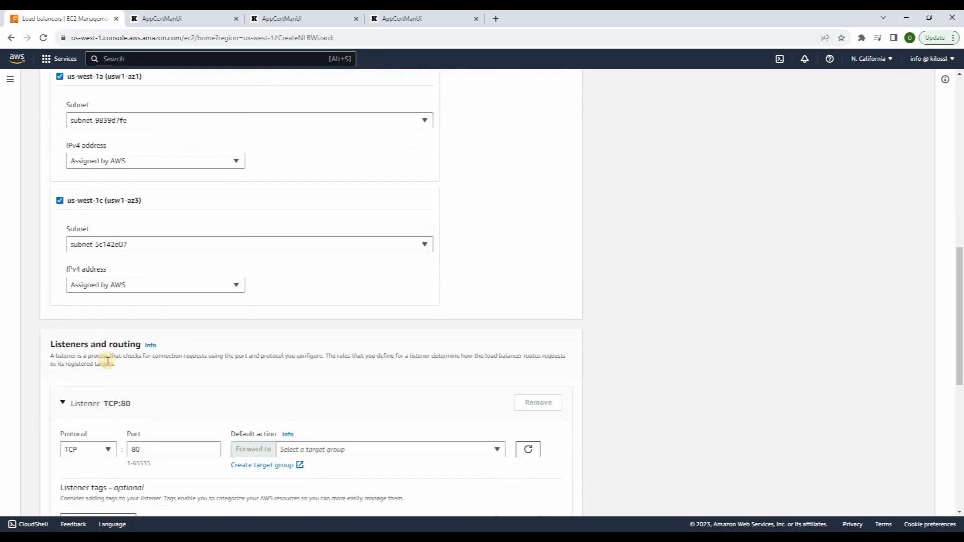
{"action": "scroll", "coordinate": [108, 361], "scroll_direction": "down", "scroll_amount": 2}
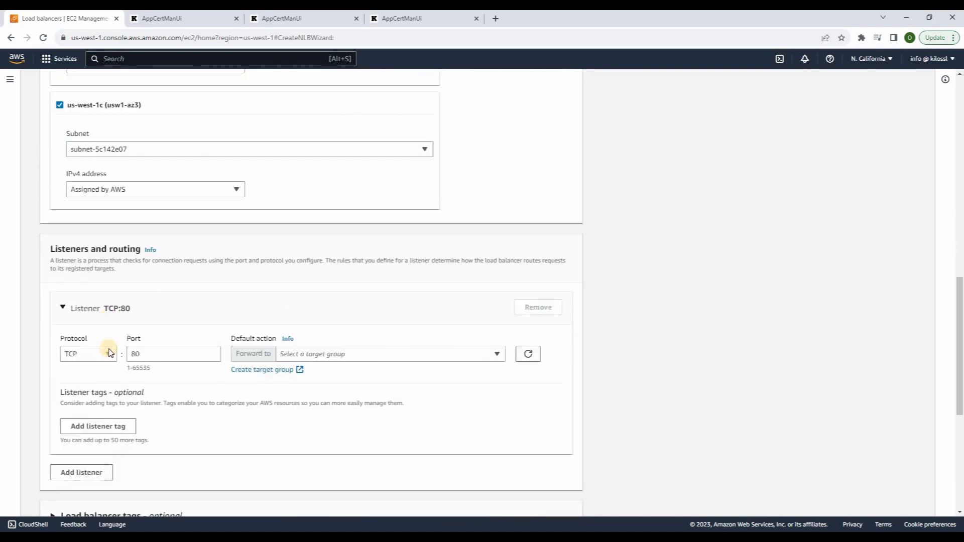
{"action": "left_click", "coordinate": [382, 350]}
{"action": "left_click", "coordinate": [308, 453]}
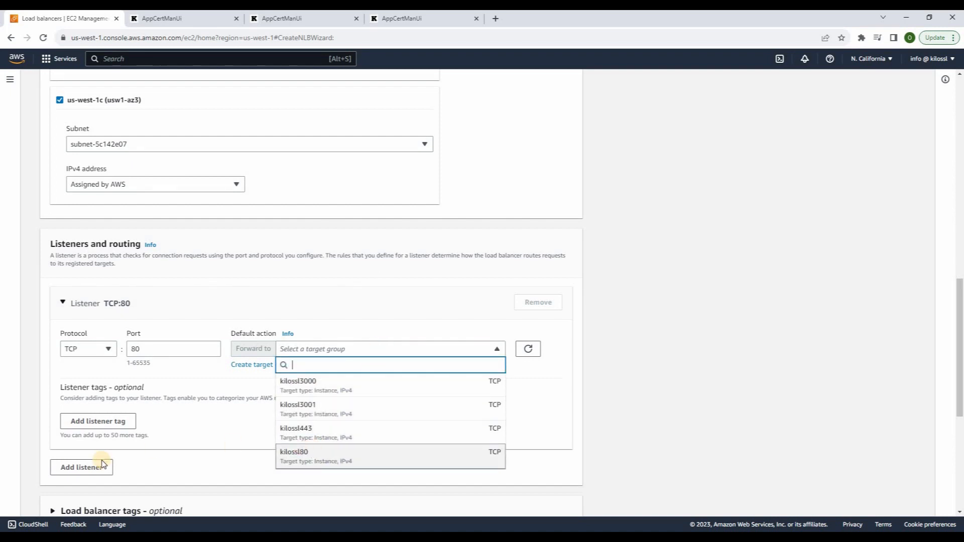
{"action": "left_click", "coordinate": [70, 477]}
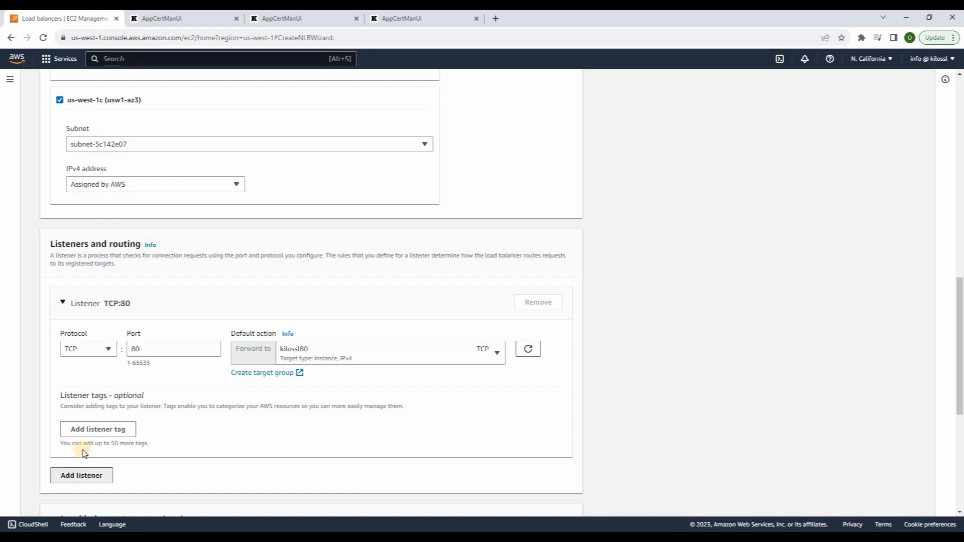
{"action": "scroll", "coordinate": [120, 361], "scroll_direction": "down", "scroll_amount": 1}
{"action": "key", "text": "Tab"}
{"action": "type", "text": "443"}
{"action": "left_click", "coordinate": [312, 343]}
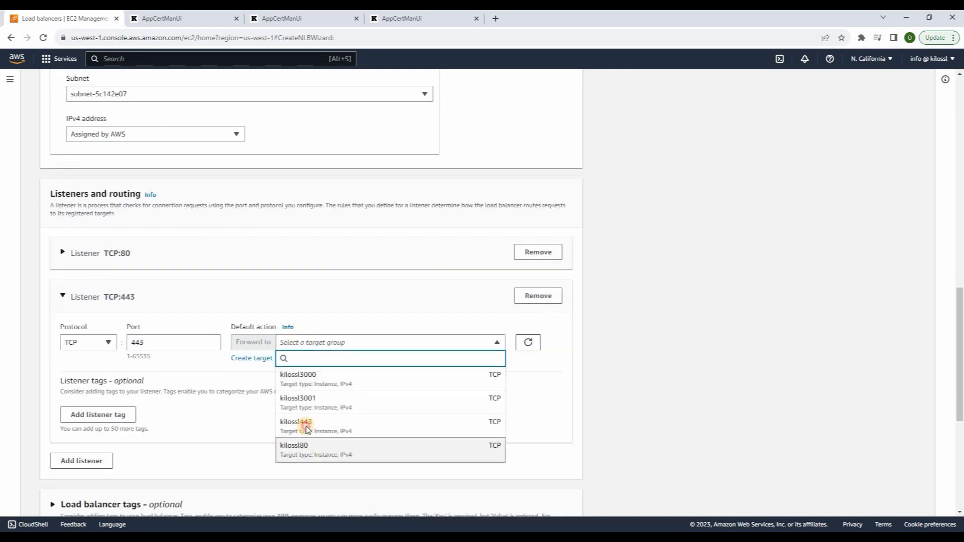
{"action": "left_click", "coordinate": [302, 424]}
Add TCP listeners 3000 and 3001 forwarding to kilossl3000 and kilossl3001
{"action": "left_click", "coordinate": [81, 469]}
{"action": "key", "text": "Tab"}
{"action": "type", "text": "3000"}
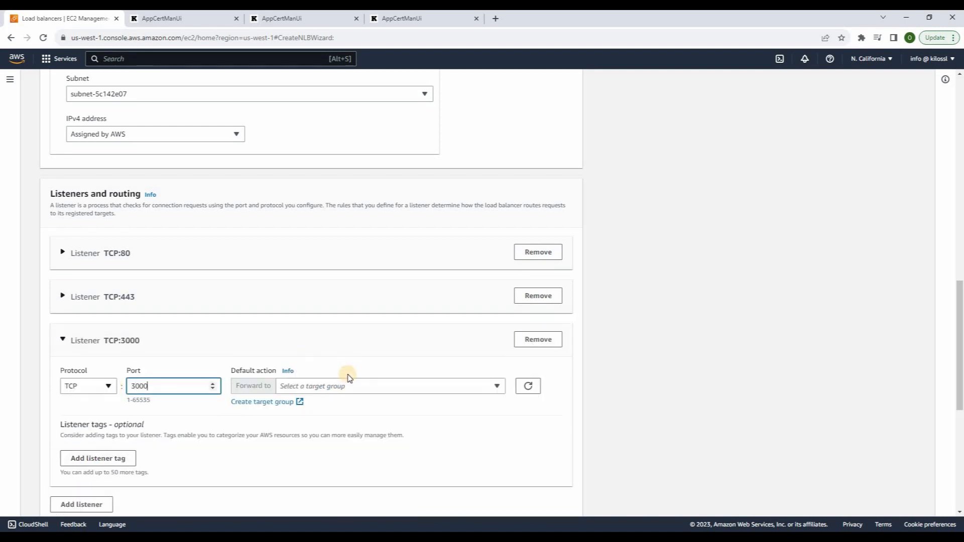
{"action": "left_click", "coordinate": [337, 386]}
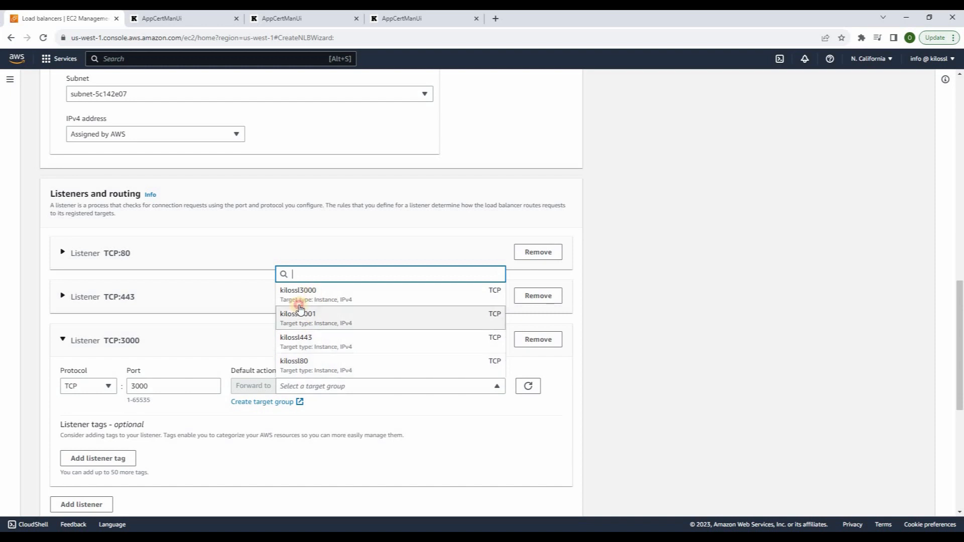
{"action": "left_click", "coordinate": [298, 291]}
{"action": "scroll", "coordinate": [95, 466], "scroll_direction": "down", "scroll_amount": 1}
{"action": "left_click", "coordinate": [91, 466]}
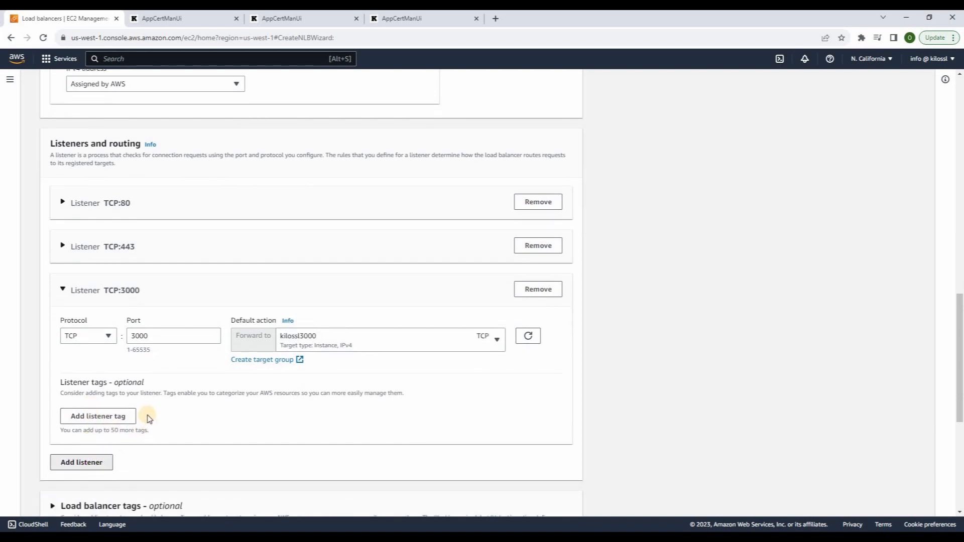
{"action": "key", "text": "Tab"}
{"action": "scroll", "coordinate": [100, 381], "scroll_direction": "down", "scroll_amount": 1}
{"action": "type", "text": "3001"}
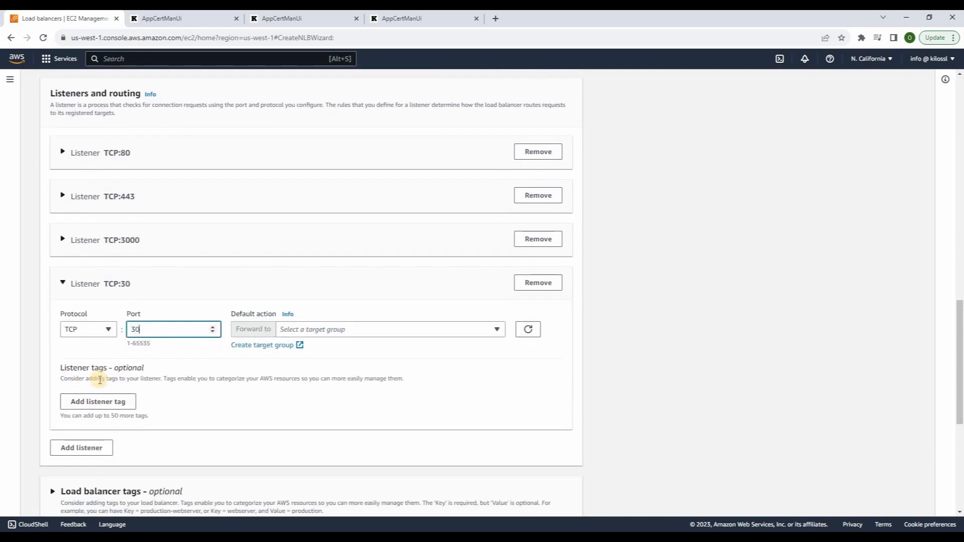
{"action": "left_click", "coordinate": [334, 330]}
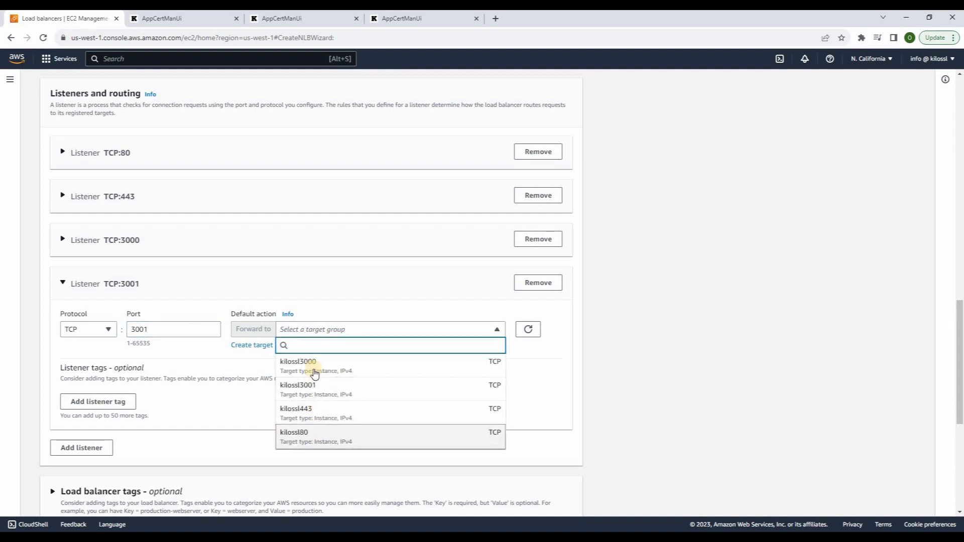
{"action": "left_click", "coordinate": [308, 385]}
Create the kiloSslLB load balancer and view it
{"action": "scroll", "coordinate": [313, 386], "scroll_direction": "down", "scroll_amount": 1}
{"action": "scroll", "coordinate": [313, 386], "scroll_direction": "down", "scroll_amount": 5}
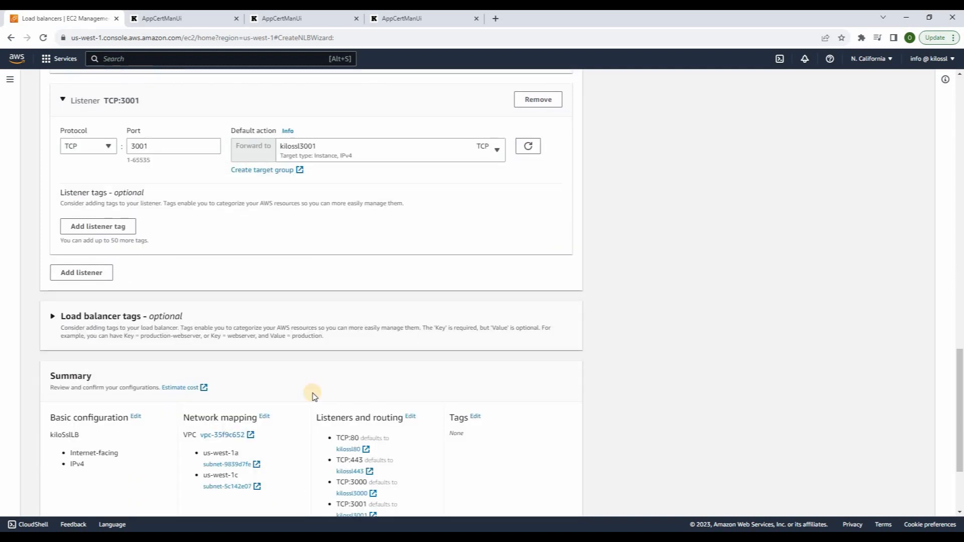
{"action": "left_click", "coordinate": [537, 499]}
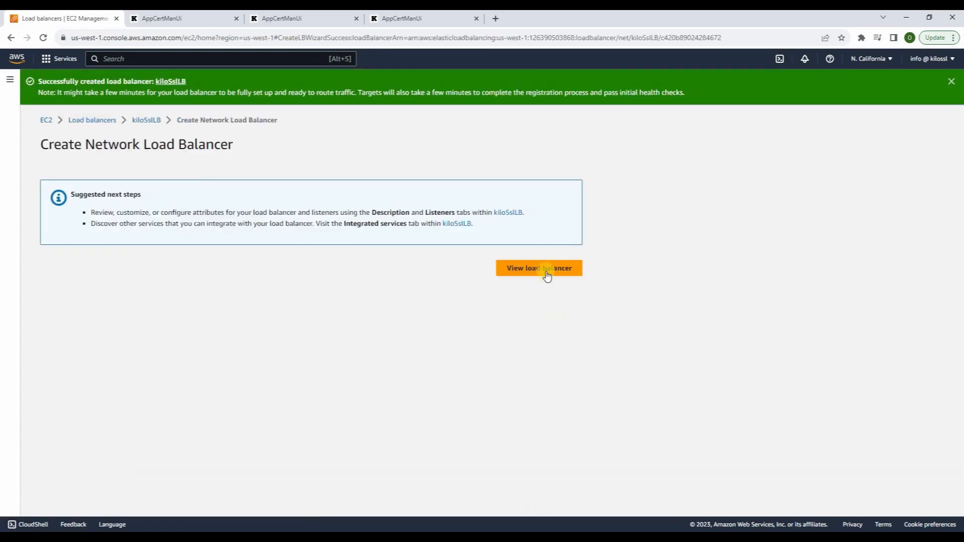
{"action": "left_click", "coordinate": [546, 272]}
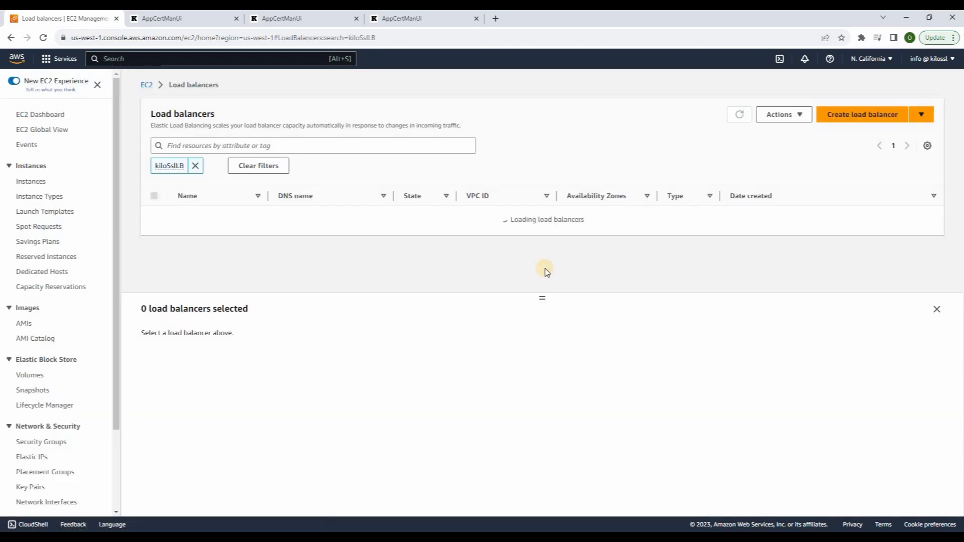
Check the healthy target counts of kilossl3000 and kilossl3001
{"action": "scroll", "coordinate": [64, 448], "scroll_direction": "down", "scroll_amount": 2}
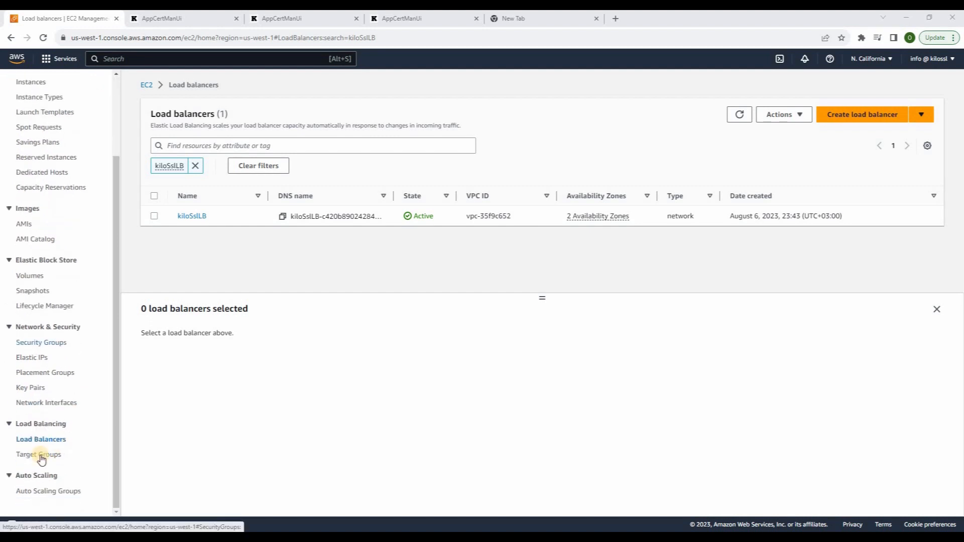
{"action": "left_click", "coordinate": [39, 455]}
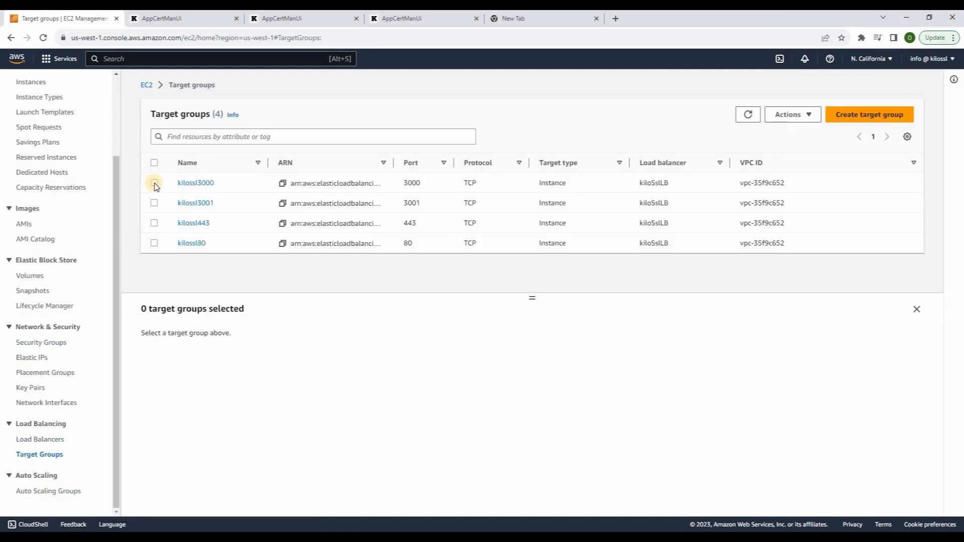
{"action": "left_click", "coordinate": [154, 183]}
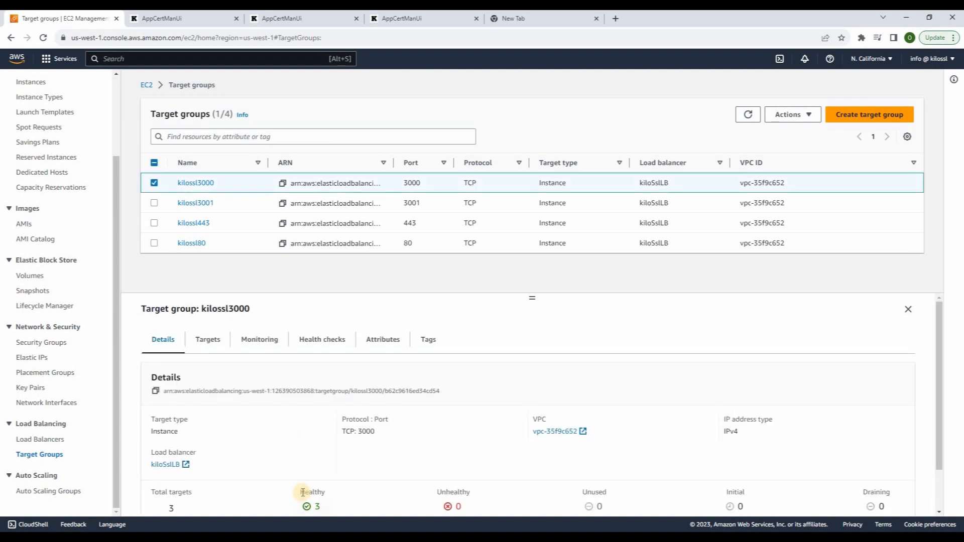
{"action": "triple_click", "coordinate": [323, 505]}
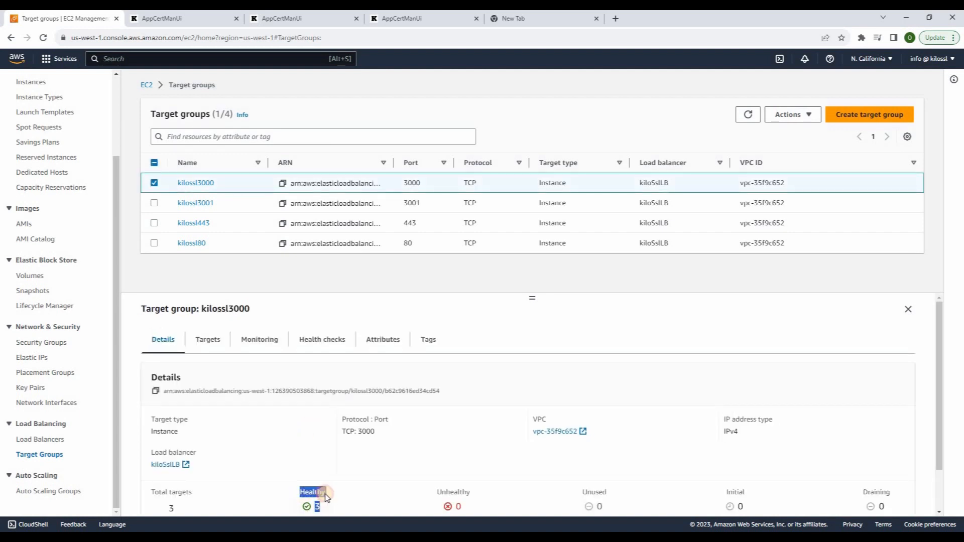
{"action": "left_click", "coordinate": [154, 184]}
{"action": "left_click", "coordinate": [154, 203]}
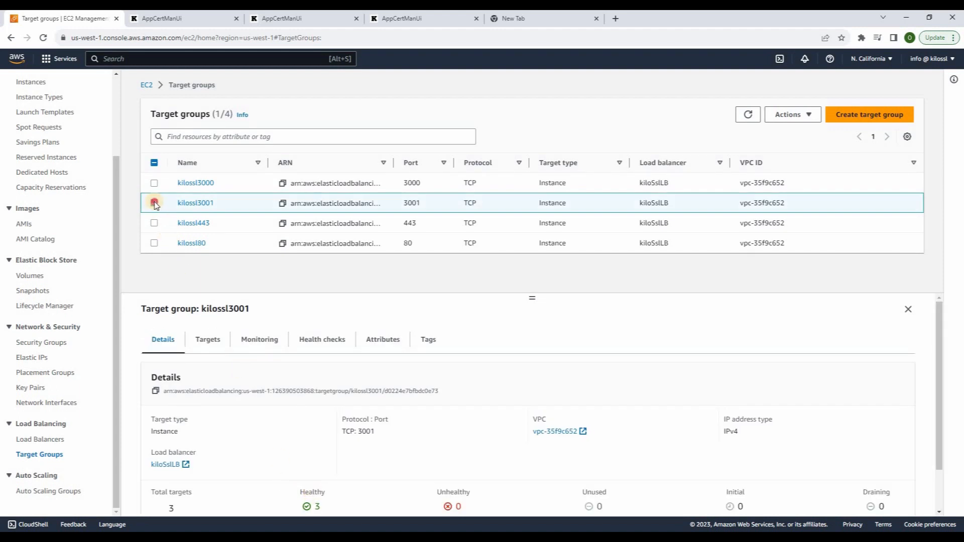
Review target health for kilossl80 and kilossl443, then switch to Global Accelerator
{"action": "left_click", "coordinate": [154, 243]}
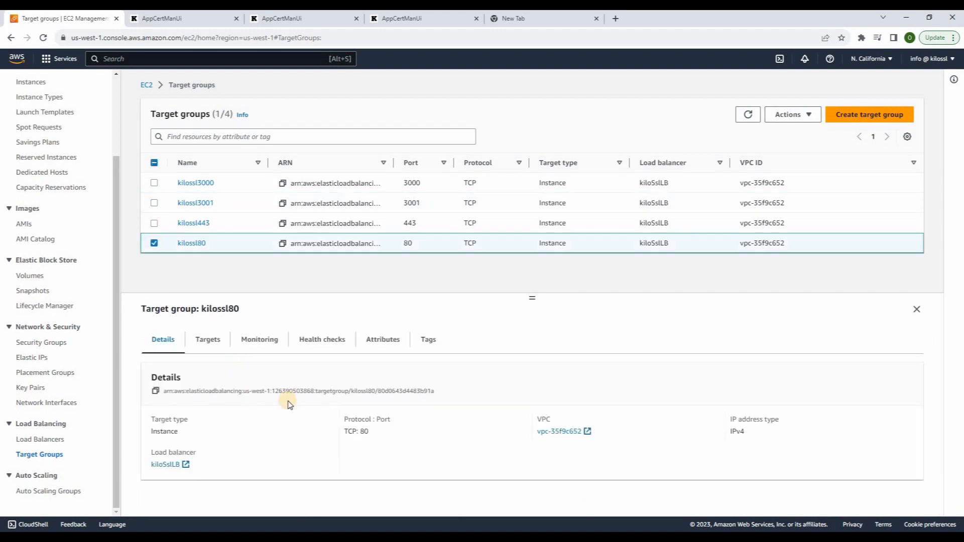
{"action": "scroll", "coordinate": [312, 457], "scroll_direction": "down", "scroll_amount": 1}
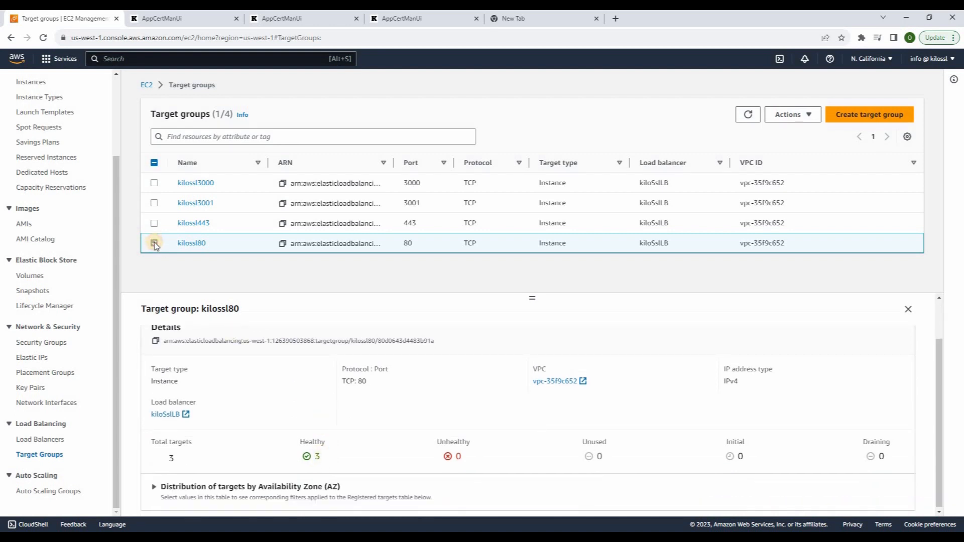
{"action": "left_click", "coordinate": [154, 243]}
{"action": "left_click", "coordinate": [155, 223]}
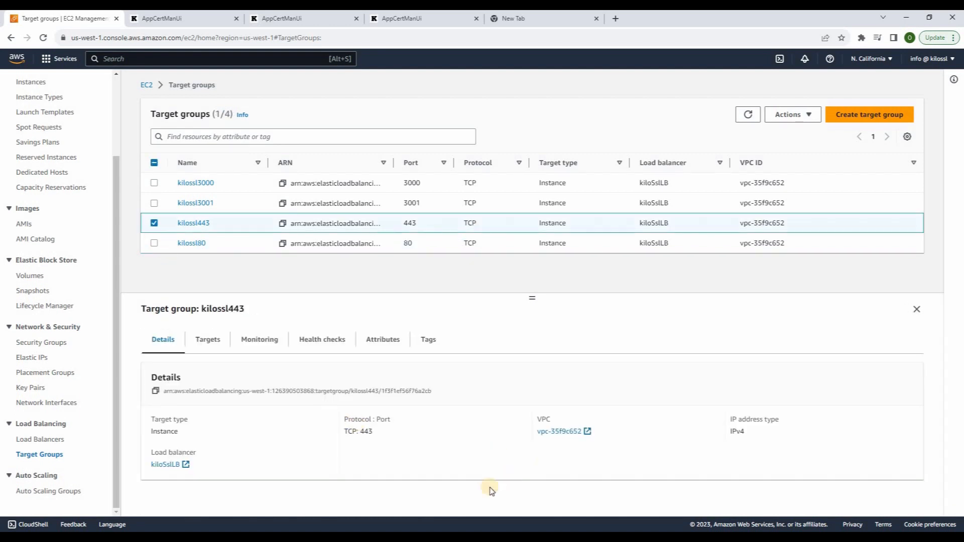
{"action": "scroll", "coordinate": [452, 452], "scroll_direction": "down", "scroll_amount": 1}
{"action": "double_click", "coordinate": [452, 442]}
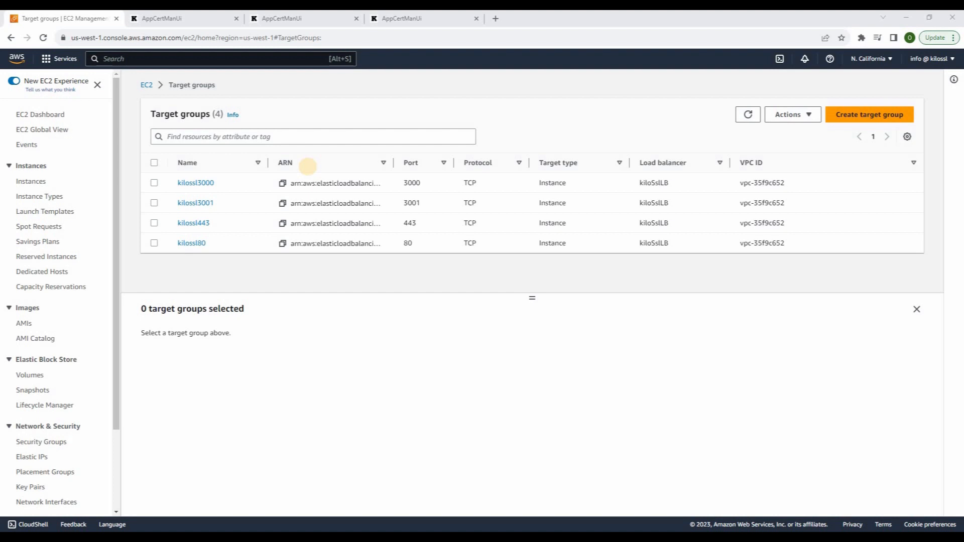
{"action": "left_click", "coordinate": [66, 60]}
{"action": "left_click", "coordinate": [249, 174]}
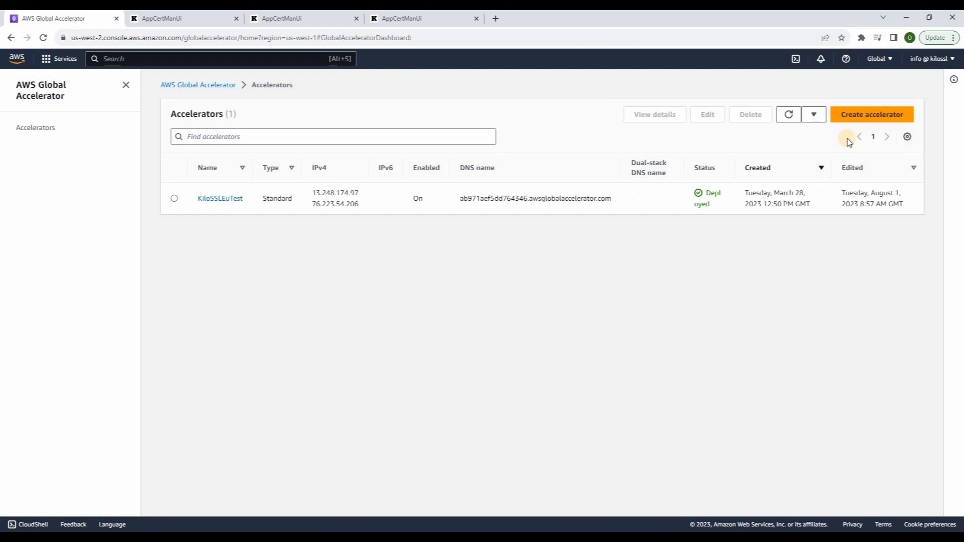
Name a new standard IPv4 accelerator KiloSslGA and proceed to the Add listeners step
{"action": "left_click", "coordinate": [855, 115]}
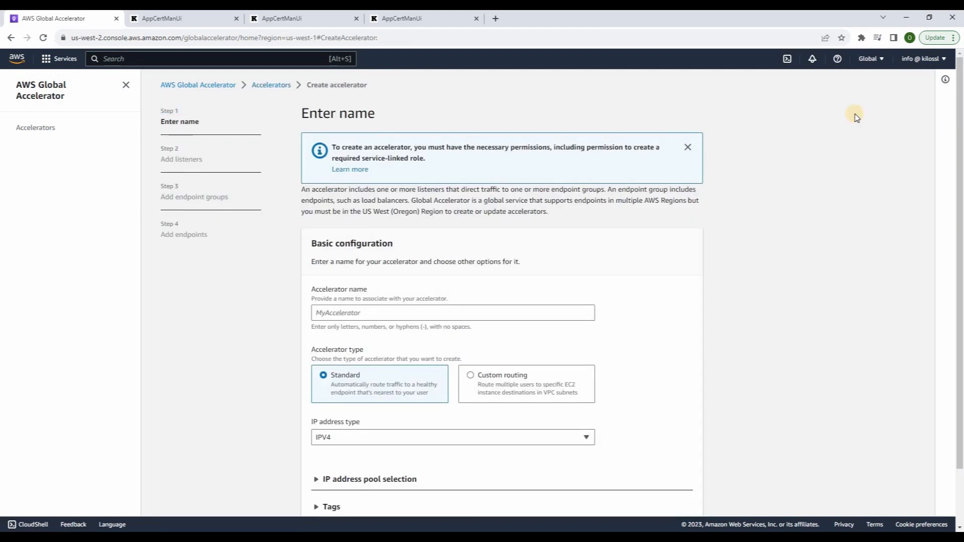
{"action": "left_click", "coordinate": [322, 308]}
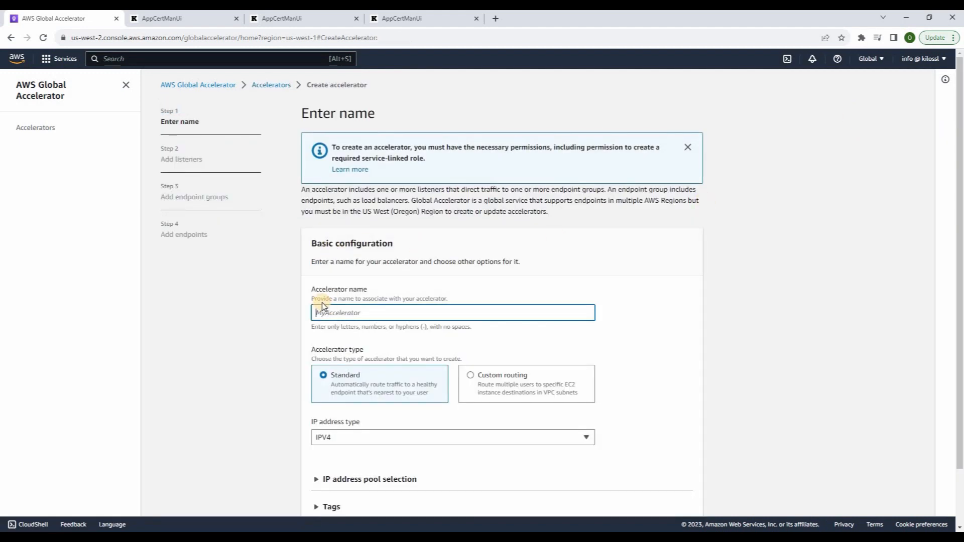
{"action": "type", "text": "KiloSslGA"}
{"action": "scroll", "coordinate": [502, 346], "scroll_direction": "down", "scroll_amount": 1}
{"action": "scroll", "coordinate": [497, 353], "scroll_direction": "down", "scroll_amount": 1}
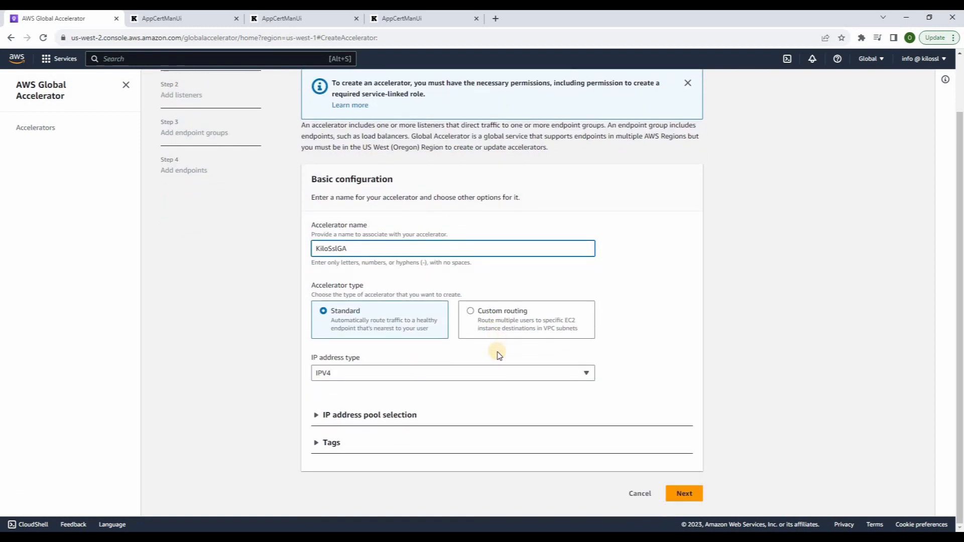
{"action": "left_click", "coordinate": [684, 493]}
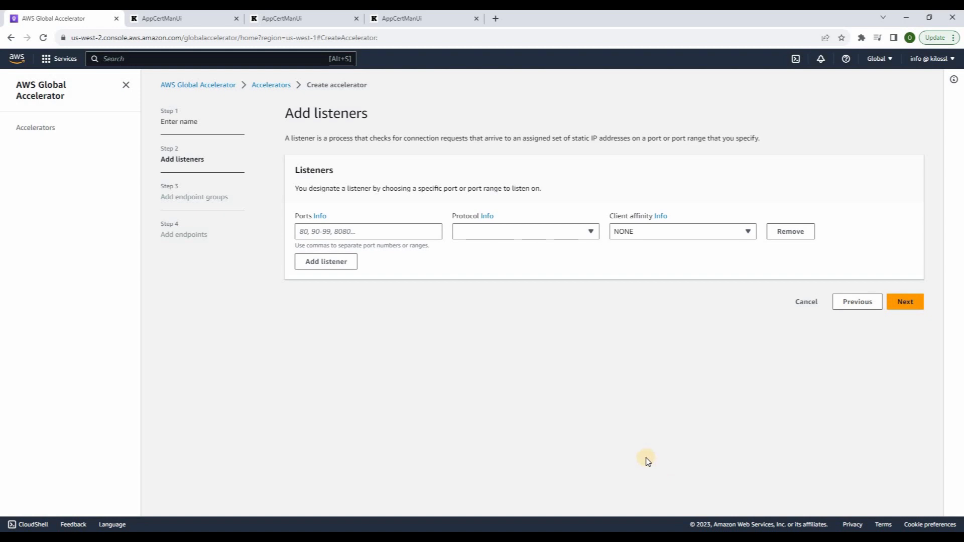
Give the accelerator listener ports 80, 443, 3000, 3001 with the TCP protocol
{"action": "left_click", "coordinate": [315, 226]}
{"action": "type", "text": "80, 443, 3000,"}
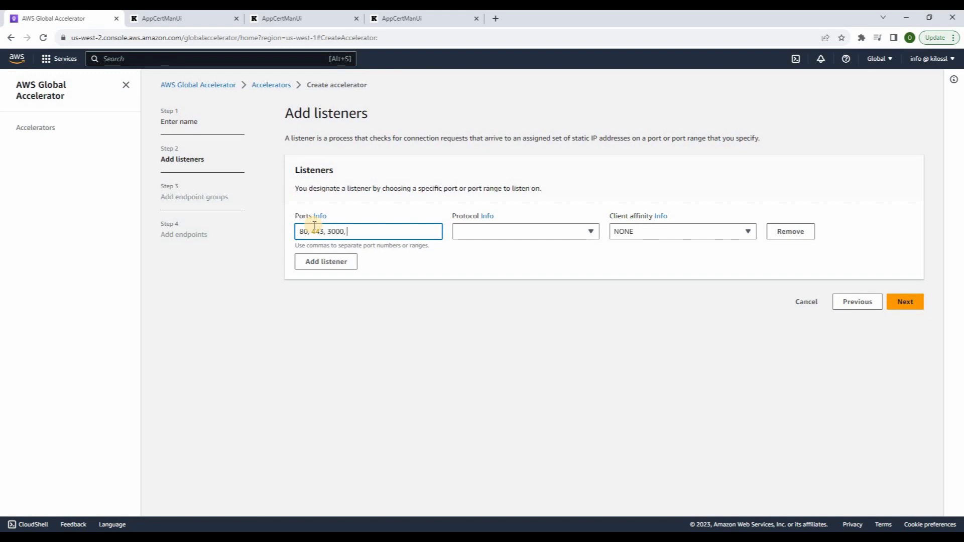
{"action": "type", "text": " 3001"}
{"action": "left_click", "coordinate": [549, 233]}
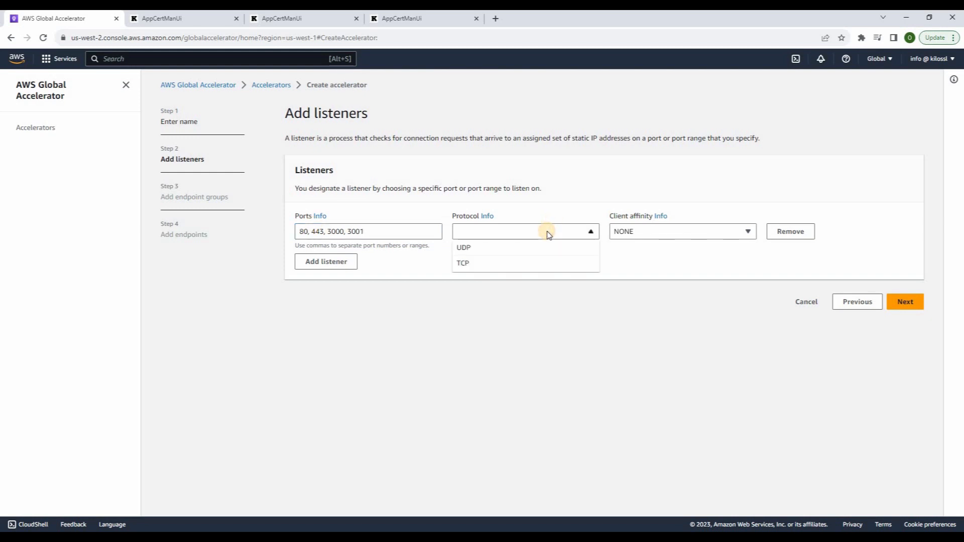
{"action": "left_click", "coordinate": [485, 264]}
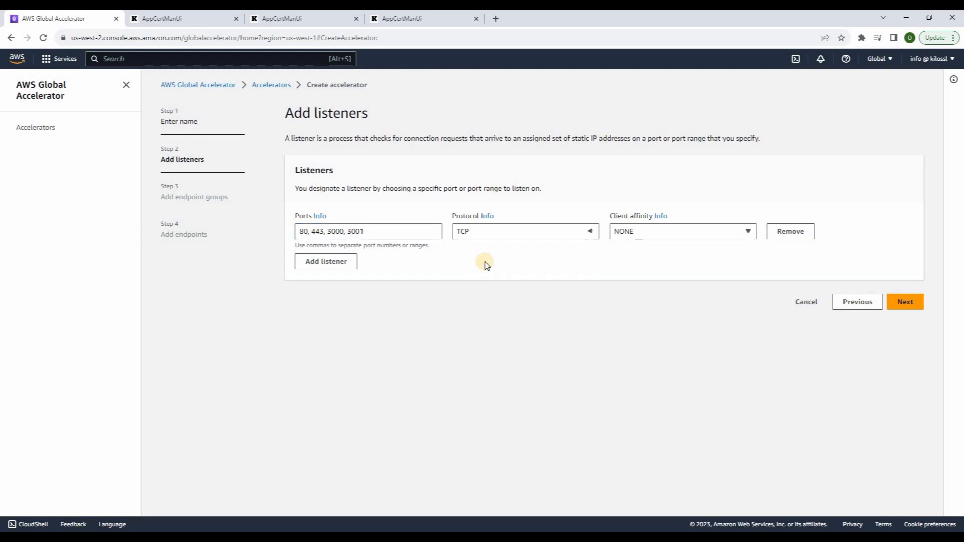
{"action": "left_click", "coordinate": [913, 308]}
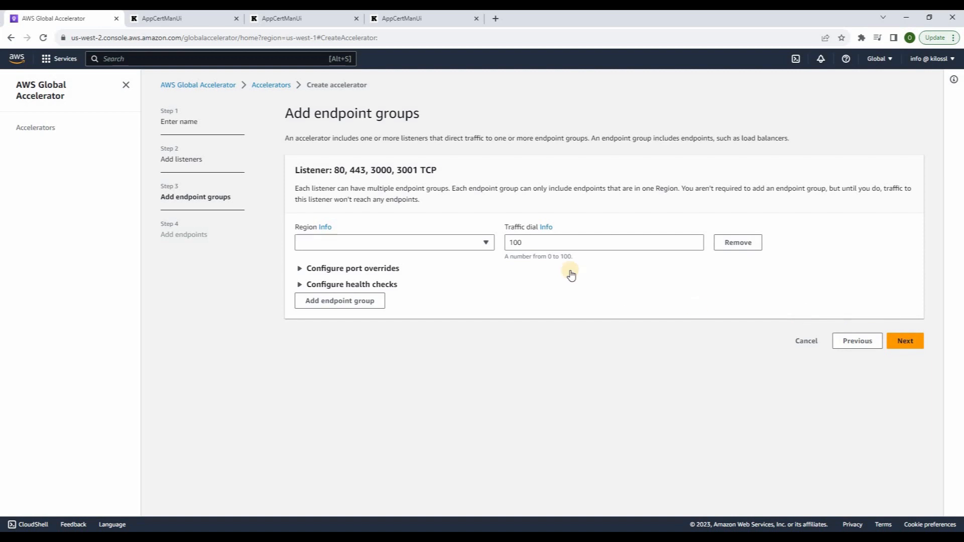
Add a us-west-1 endpoint group with the network load balancer endpoint and create the accelerator
{"action": "left_click", "coordinate": [485, 243]}
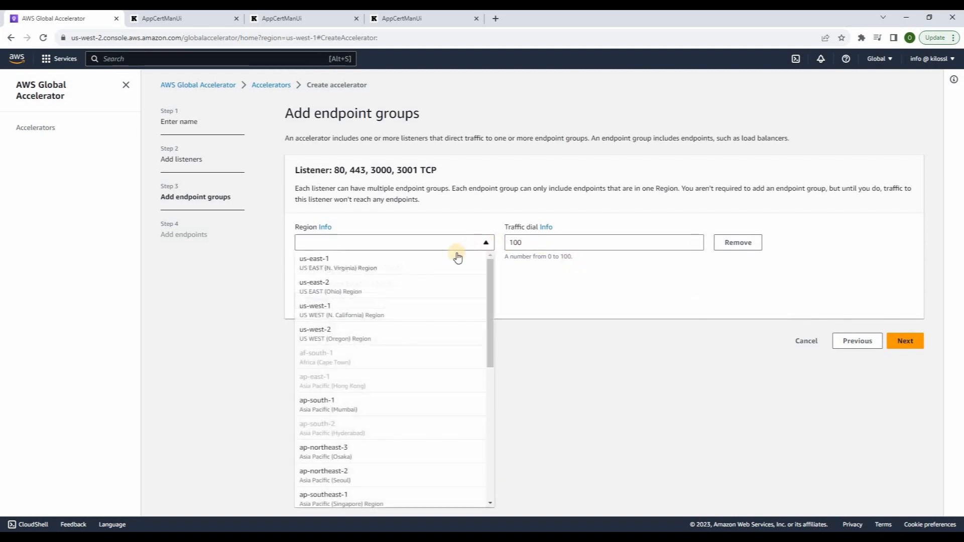
{"action": "left_click", "coordinate": [379, 317]}
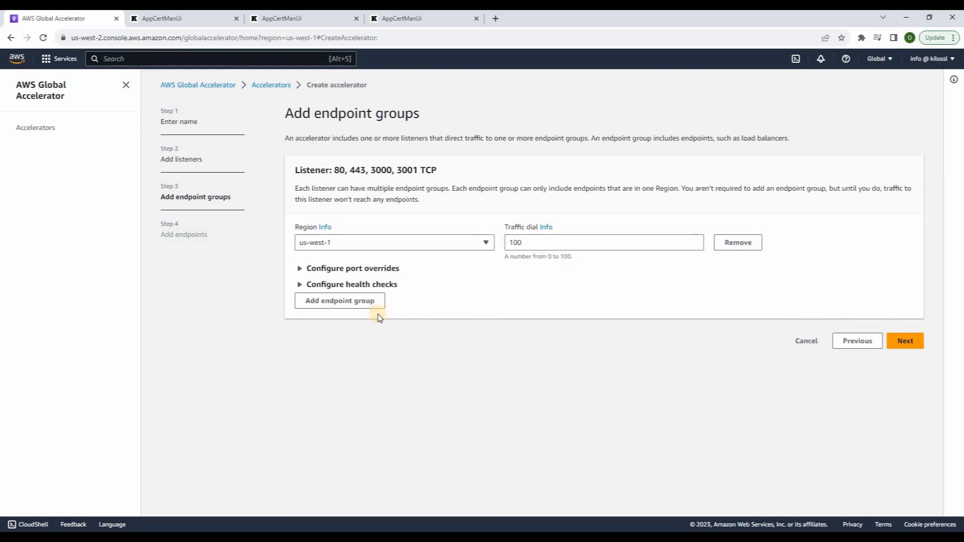
{"action": "left_click", "coordinate": [909, 346]}
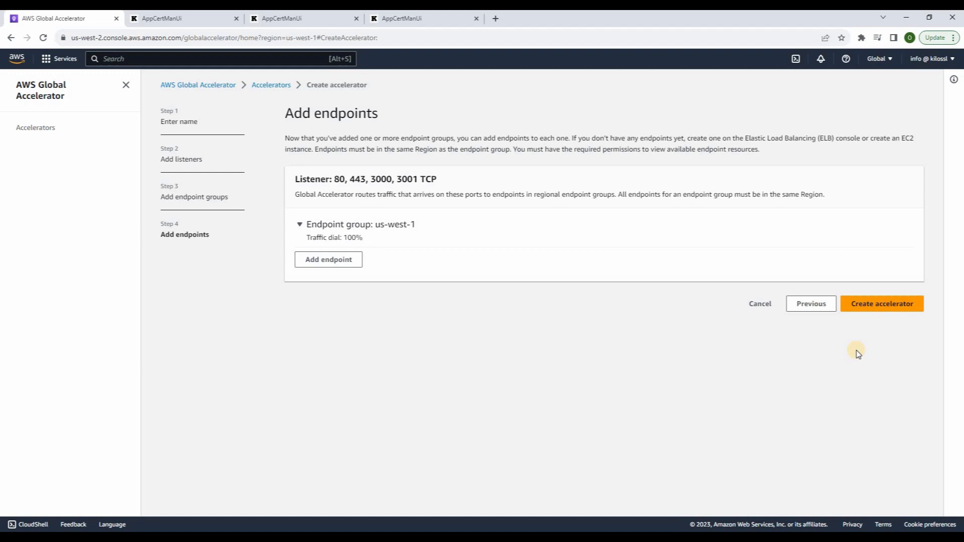
{"action": "left_click", "coordinate": [337, 261]}
{"action": "left_click", "coordinate": [343, 283]}
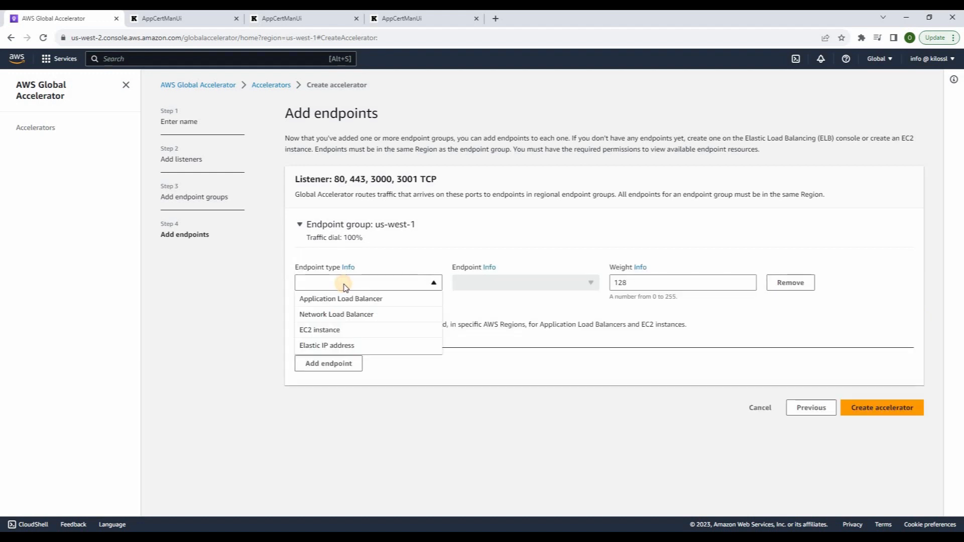
{"action": "left_click", "coordinate": [352, 316]}
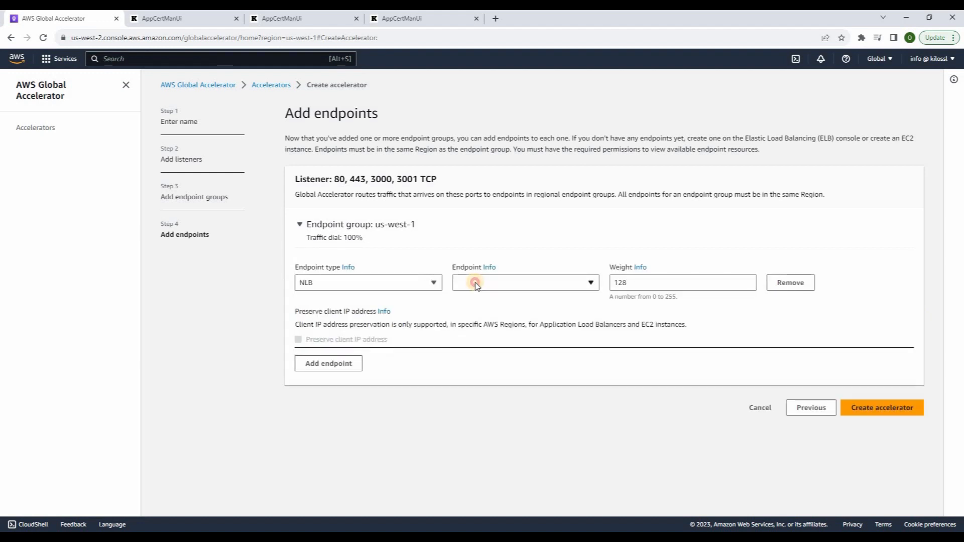
{"action": "left_click", "coordinate": [474, 283]}
{"action": "left_click", "coordinate": [489, 328]}
{"action": "left_click", "coordinate": [879, 408]}
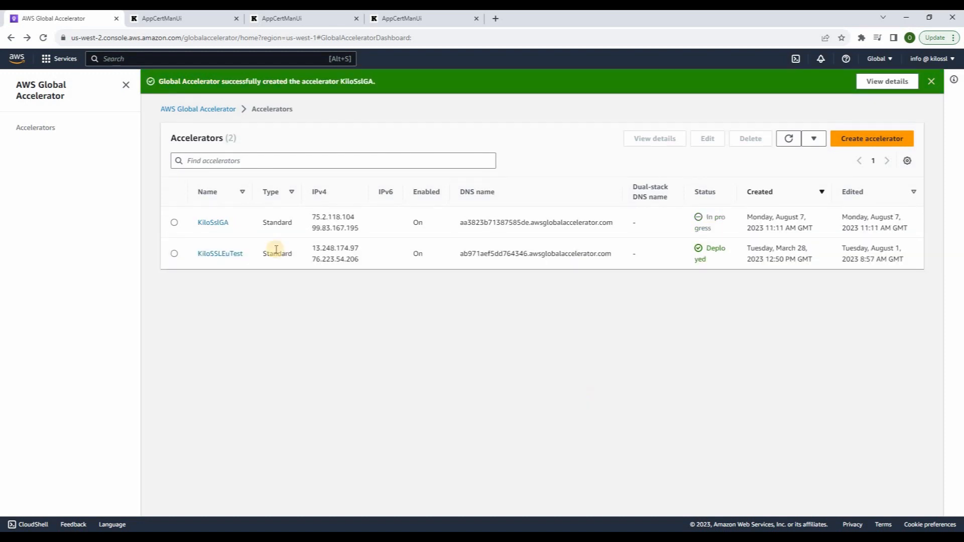
Copy static IP 75.2.118.104 from KiloSslGA's details, then switch to Route 53
{"action": "left_click", "coordinate": [213, 223]}
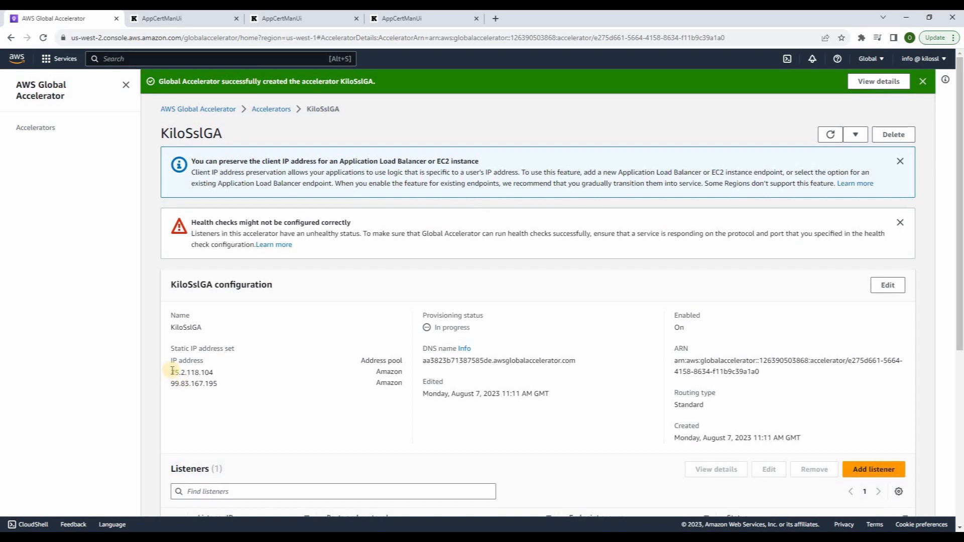
{"action": "left_click_drag", "start_coordinate": [173, 370], "coordinate": [225, 390]}
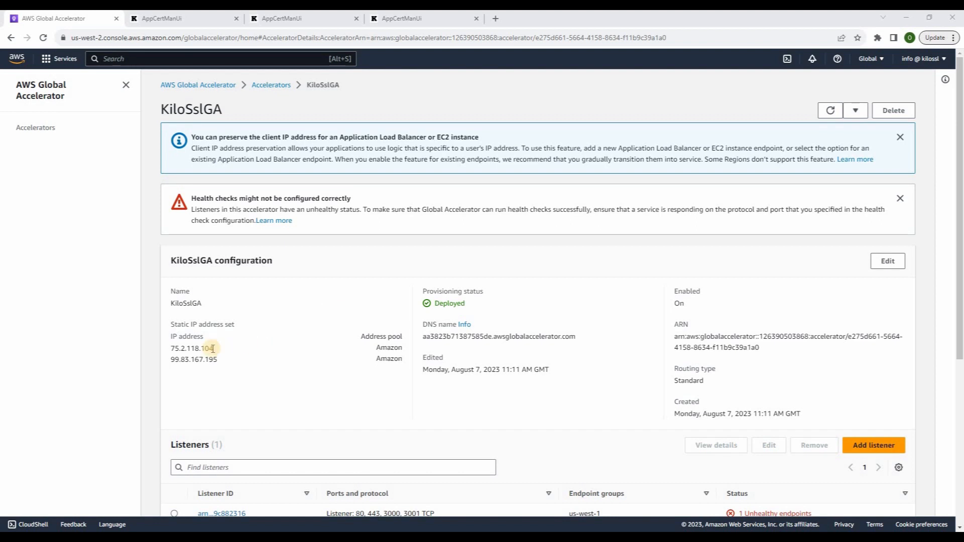
{"action": "left_click_drag", "start_coordinate": [213, 349], "coordinate": [170, 350]}
{"action": "key", "text": "ctrl+c"}
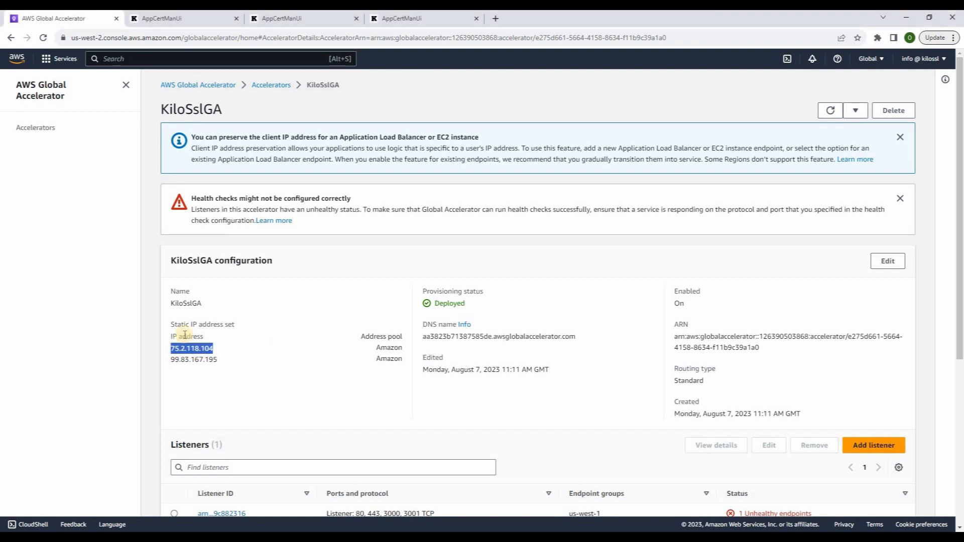
{"action": "left_click", "coordinate": [56, 61]}
{"action": "left_click", "coordinate": [247, 185]}
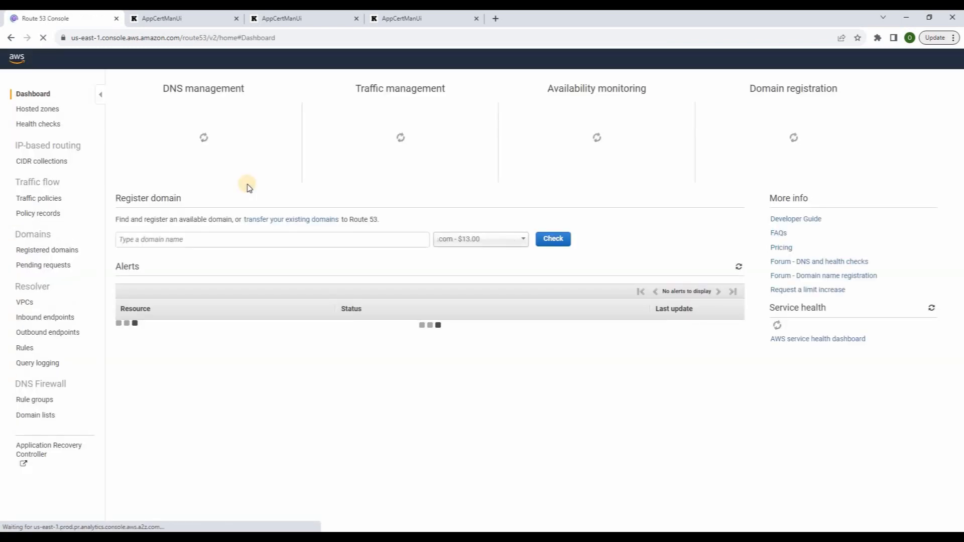
Create an A record 'demo' in the kilossl.com hosted zone with value 75.2.118.104
{"action": "left_click", "coordinate": [253, 184]}
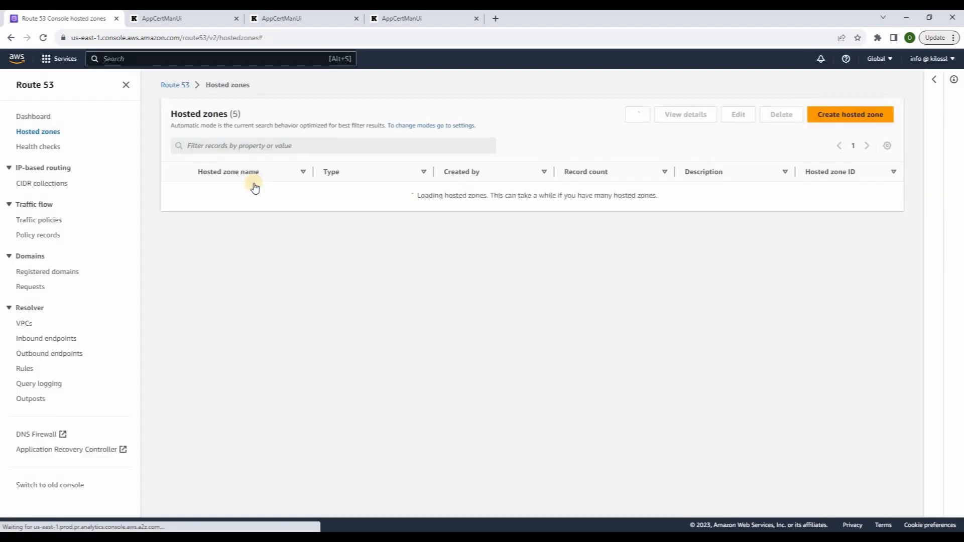
{"action": "left_click", "coordinate": [224, 193]}
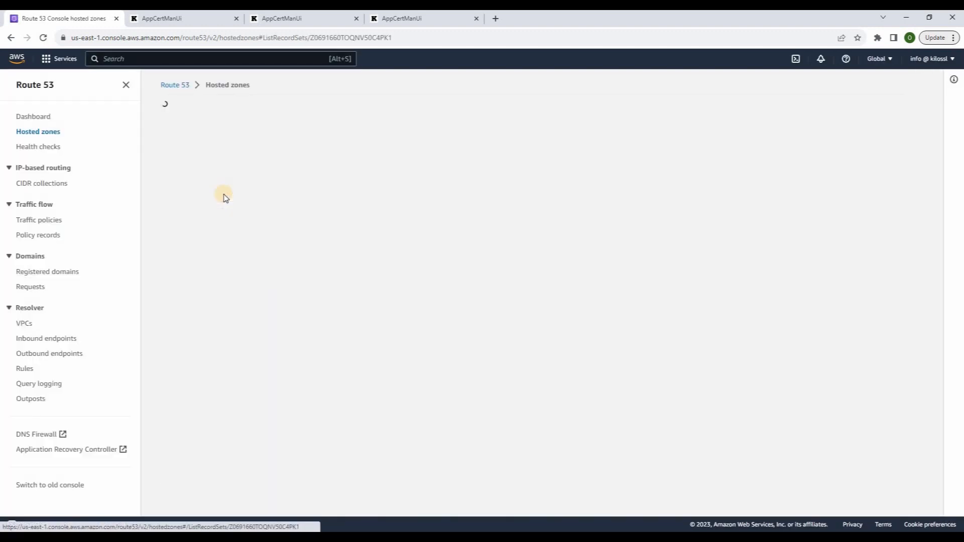
{"action": "left_click", "coordinate": [379, 235]}
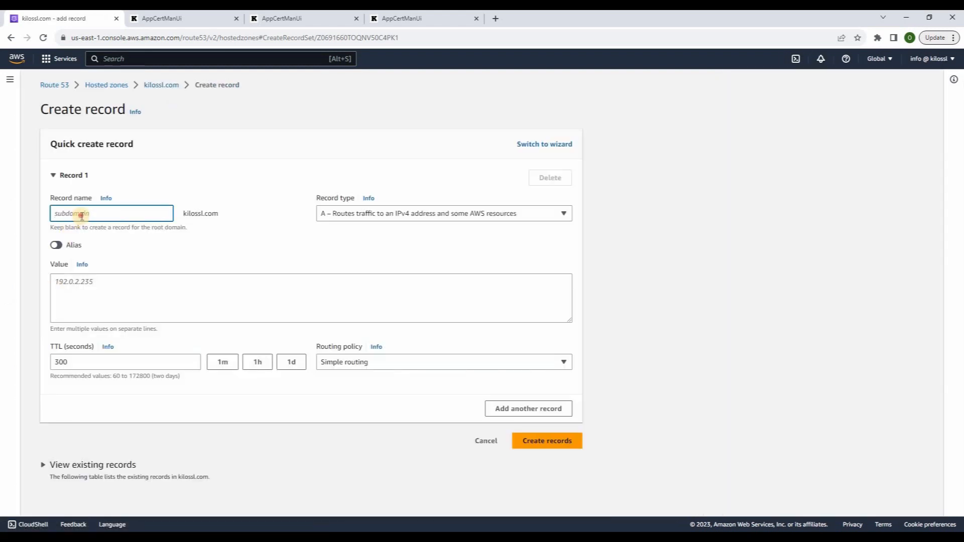
{"action": "type", "text": "demo"}
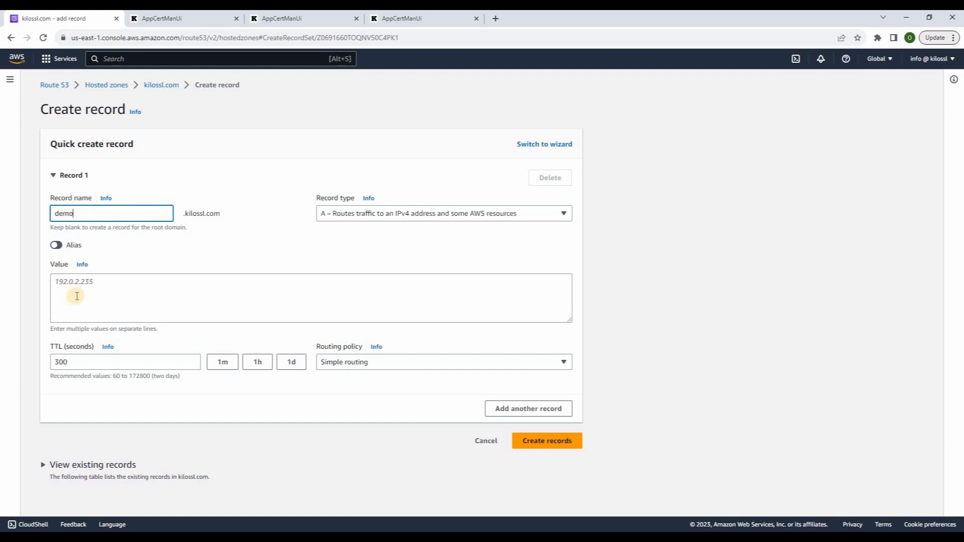
{"action": "left_click", "coordinate": [77, 296]}
{"action": "key", "text": "ctrl+v"}
{"action": "left_click", "coordinate": [536, 439]}
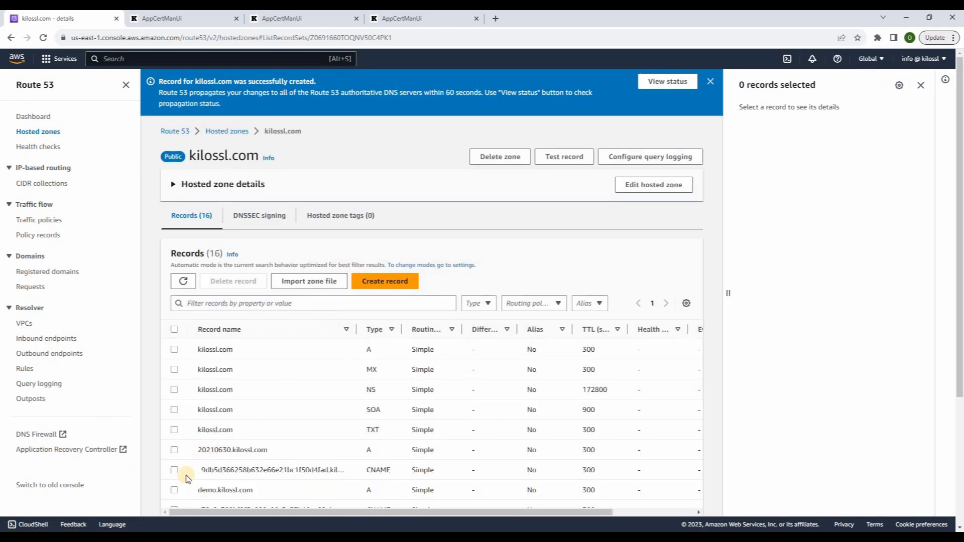
Copy the demo.kilossl.com record name for use in a new browser tab
{"action": "left_click", "coordinate": [174, 492]}
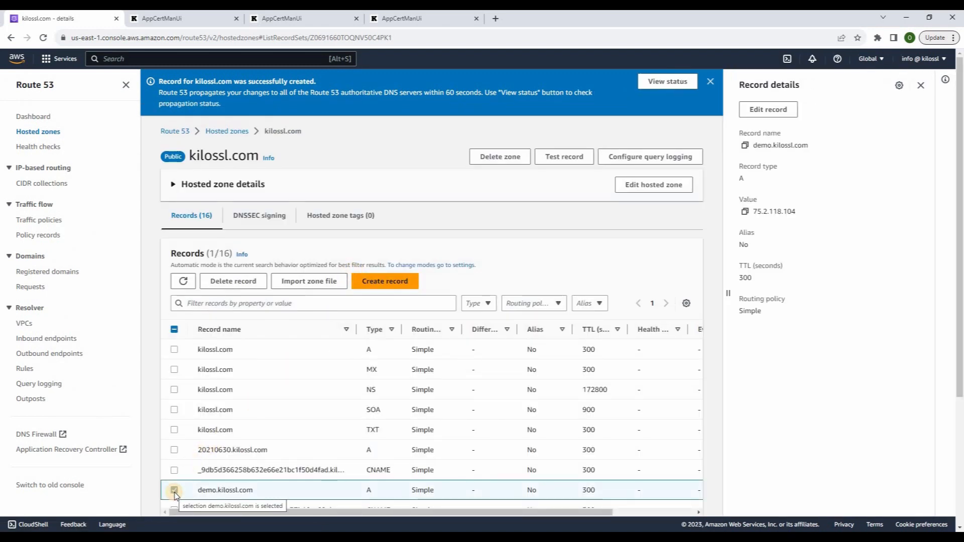
{"action": "left_click", "coordinate": [746, 146]}
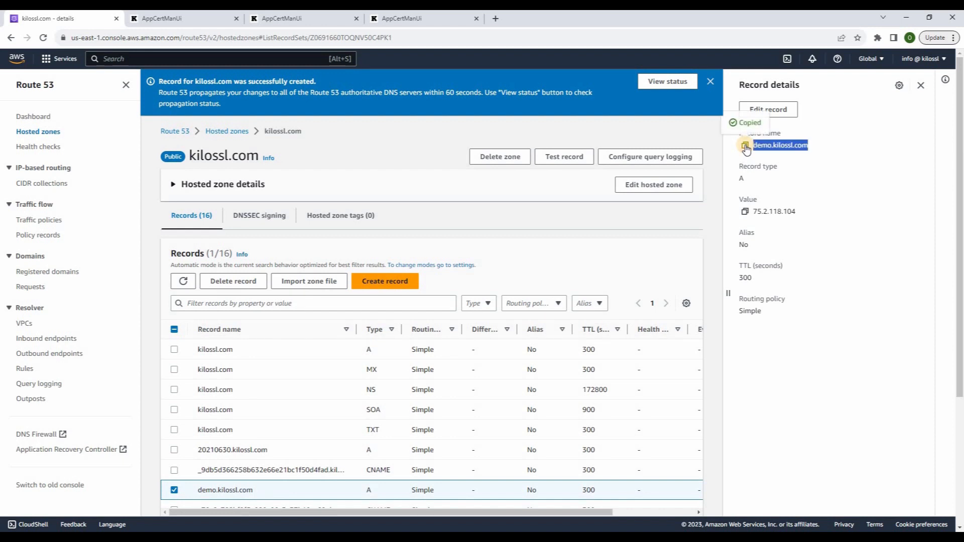
{"action": "left_click", "coordinate": [492, 19]}
Load demo.kilossl.com in the browser, then start adding a domain in the first Kilo SSL instance
{"action": "key", "text": "ctrl+v"}
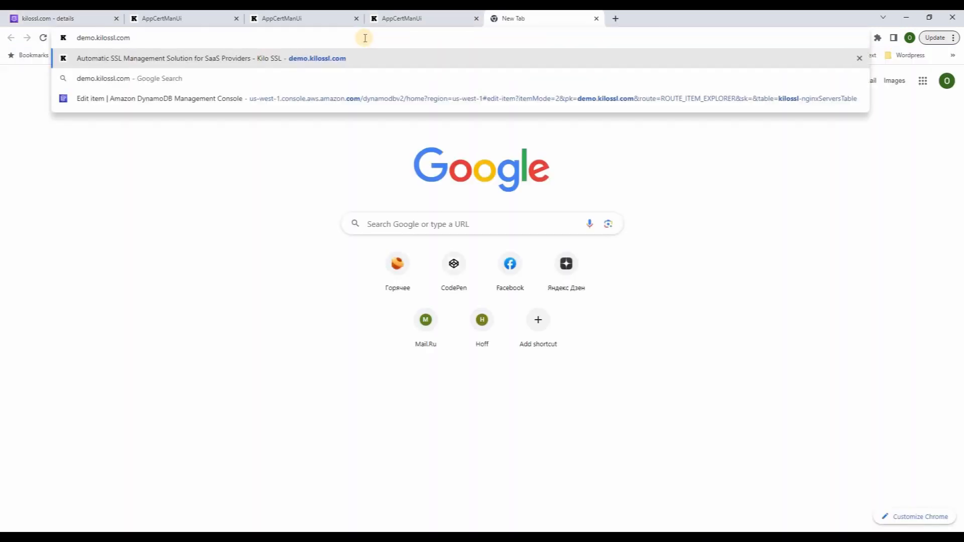
{"action": "key", "text": "Return"}
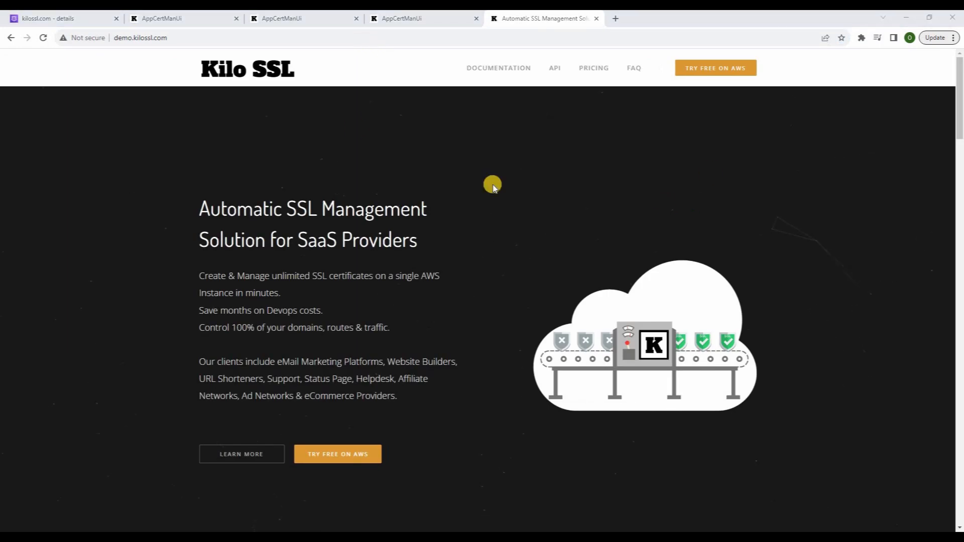
{"action": "left_click", "coordinate": [169, 19]}
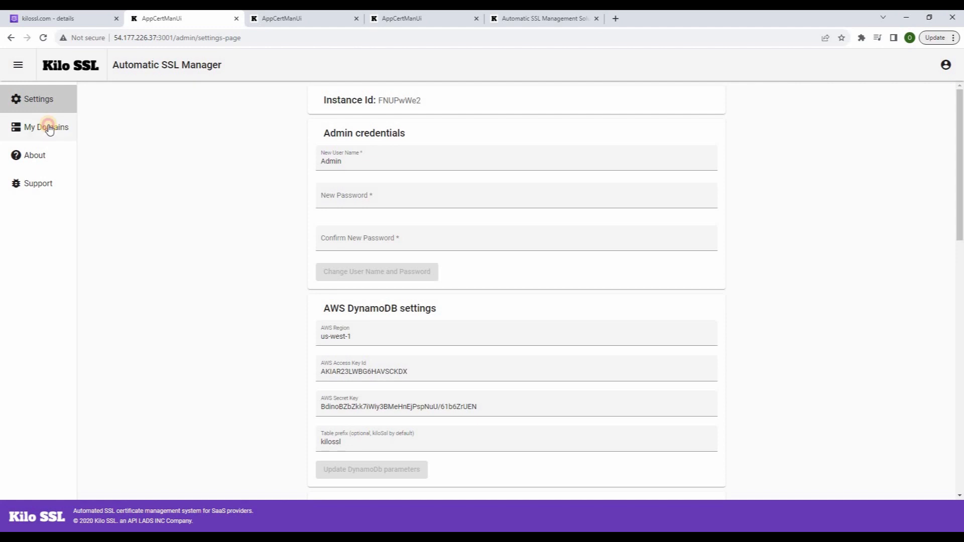
{"action": "left_click", "coordinate": [48, 127]}
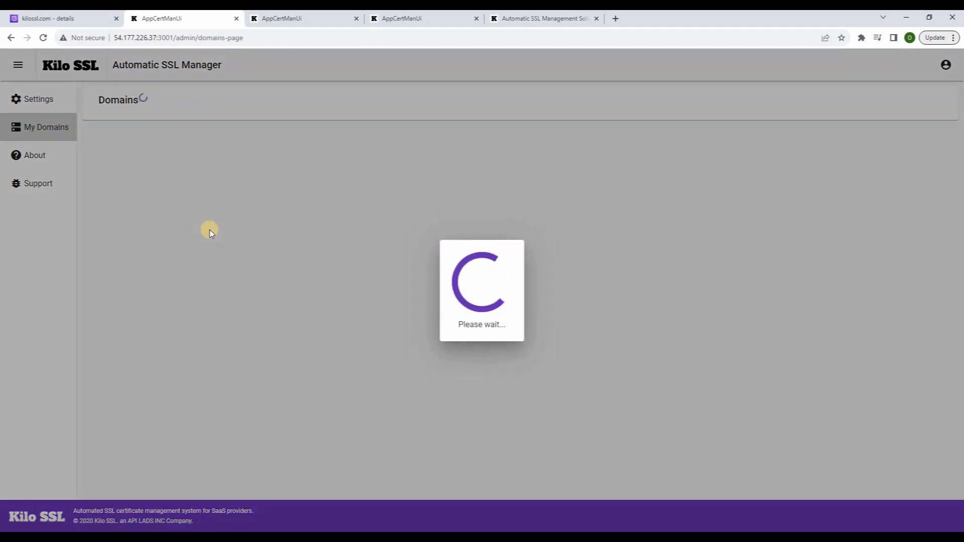
{"action": "left_click", "coordinate": [114, 143]}
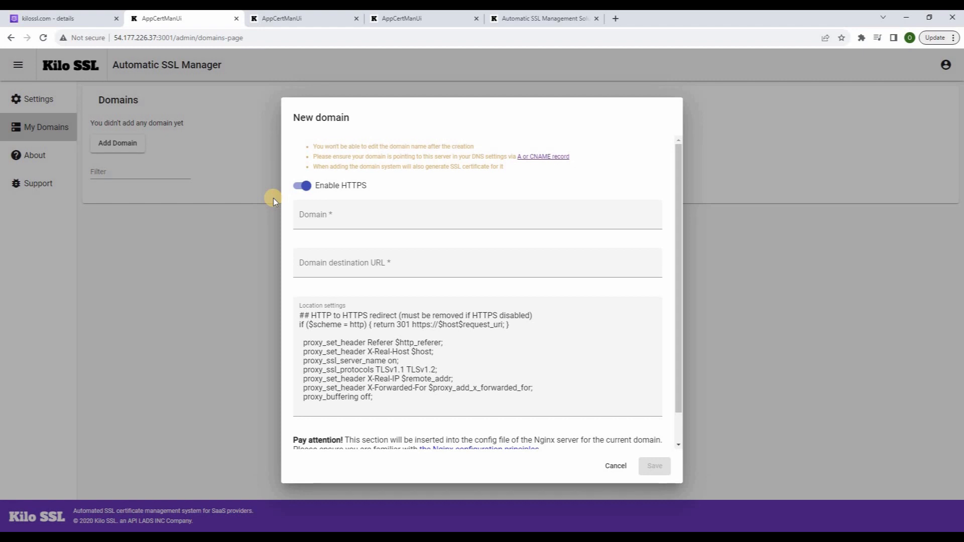
Enter domain demo111.kilossl.com with the pasted destination URL and save it
{"action": "left_click", "coordinate": [331, 217]}
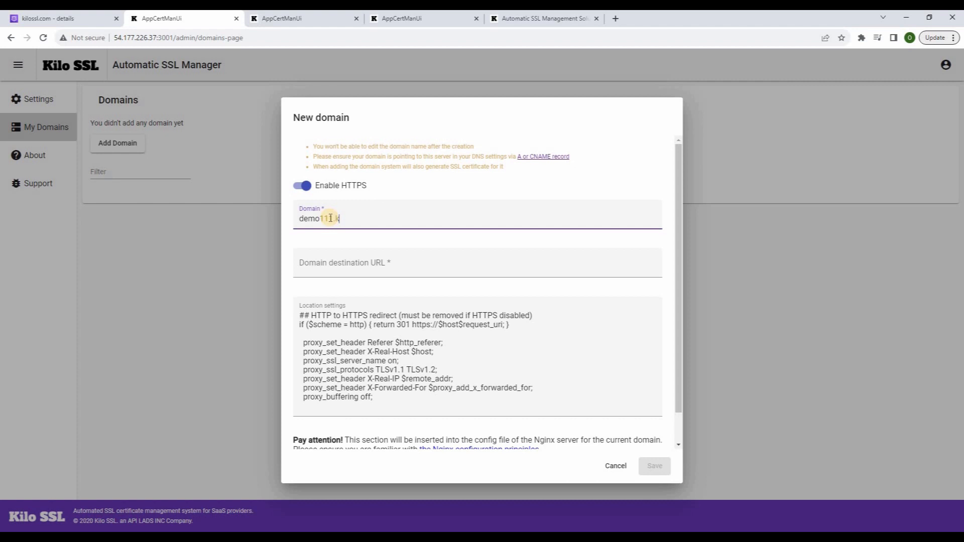
{"action": "type", "text": "demo111.kilossl.com"}
{"action": "left_click", "coordinate": [348, 253]}
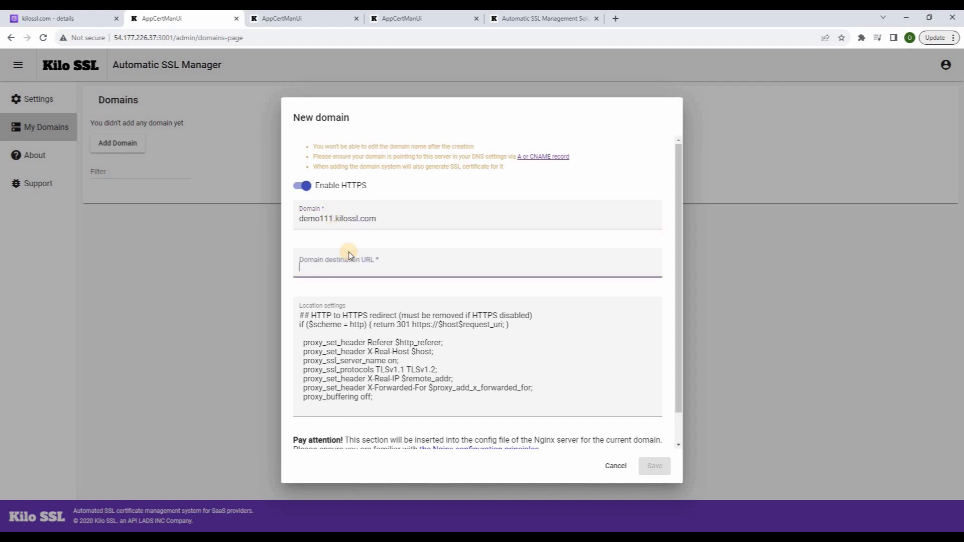
{"action": "key", "text": "ctrl+v"}
{"action": "left_click", "coordinate": [651, 465]}
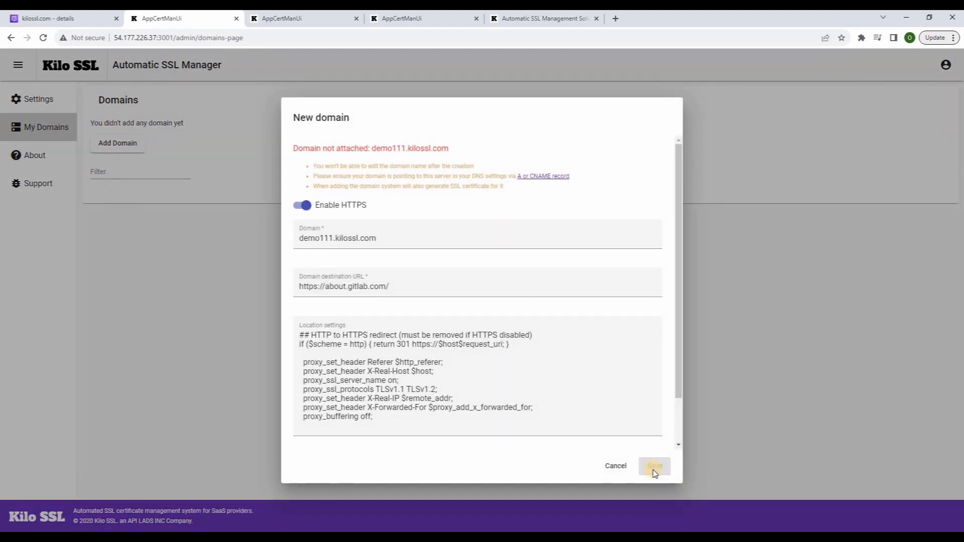
Correct the rejected domain to demo.kilossl.com and save again
{"action": "left_click", "coordinate": [333, 237]}
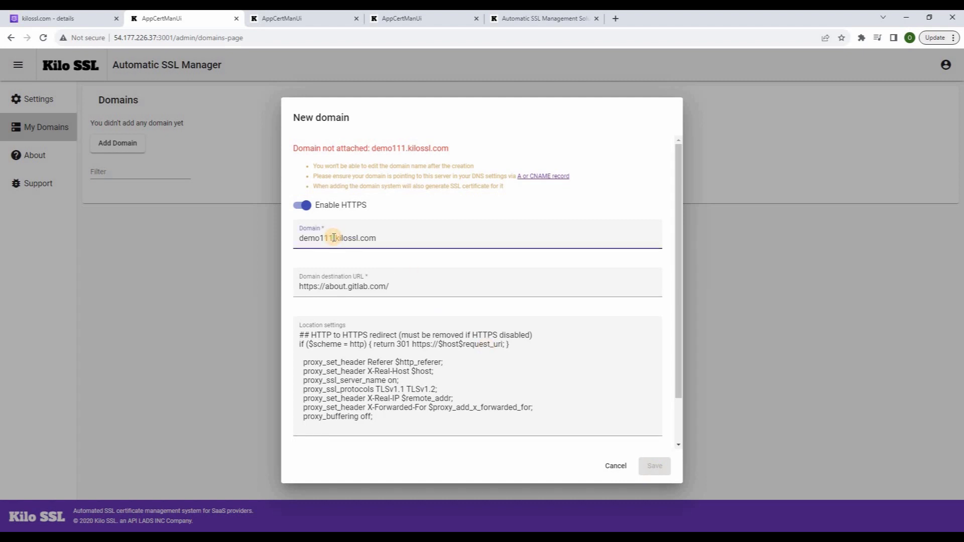
{"action": "key", "text": "BackSpace"}
{"action": "key", "text": "BackSpace"}
{"action": "key", "text": "BackSpace"}
{"action": "left_click", "coordinate": [656, 468]}
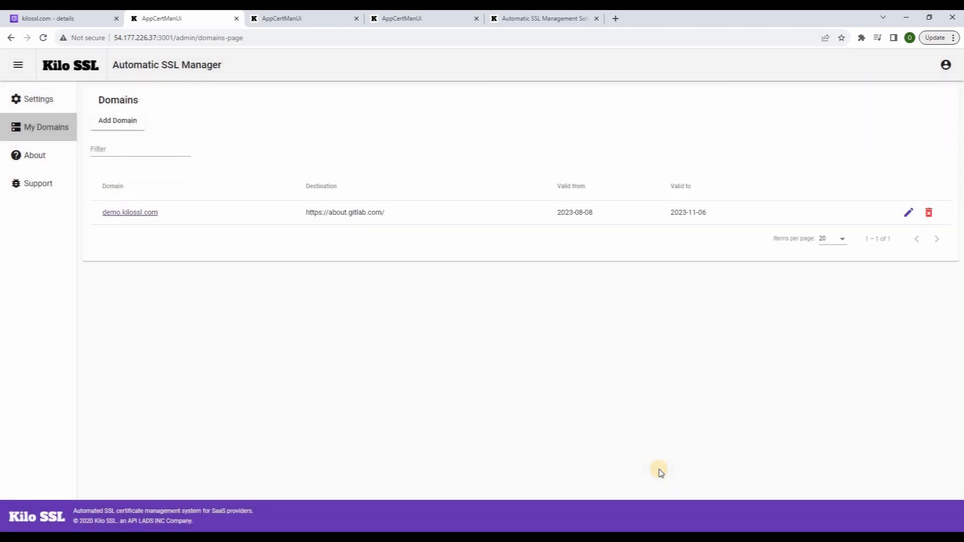
{"action": "left_click", "coordinate": [268, 19]}
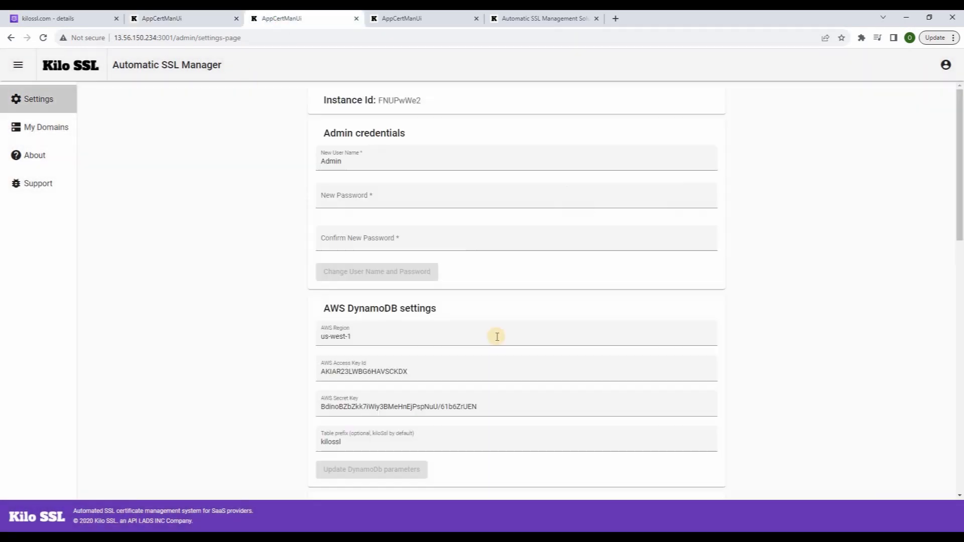
Sync certificates manually on the second and third Kilo SSL instances
{"action": "scroll", "coordinate": [504, 371], "scroll_direction": "down", "scroll_amount": 15}
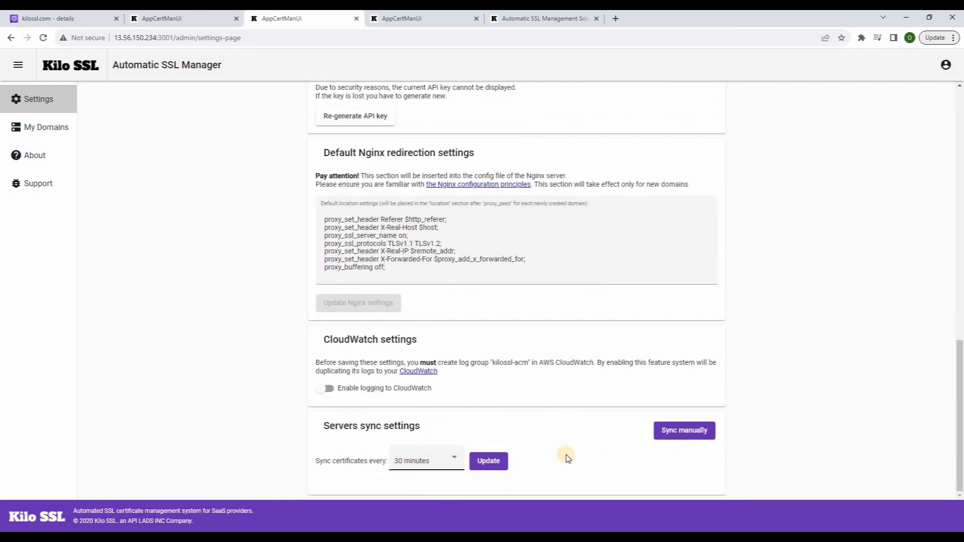
{"action": "left_click", "coordinate": [660, 438]}
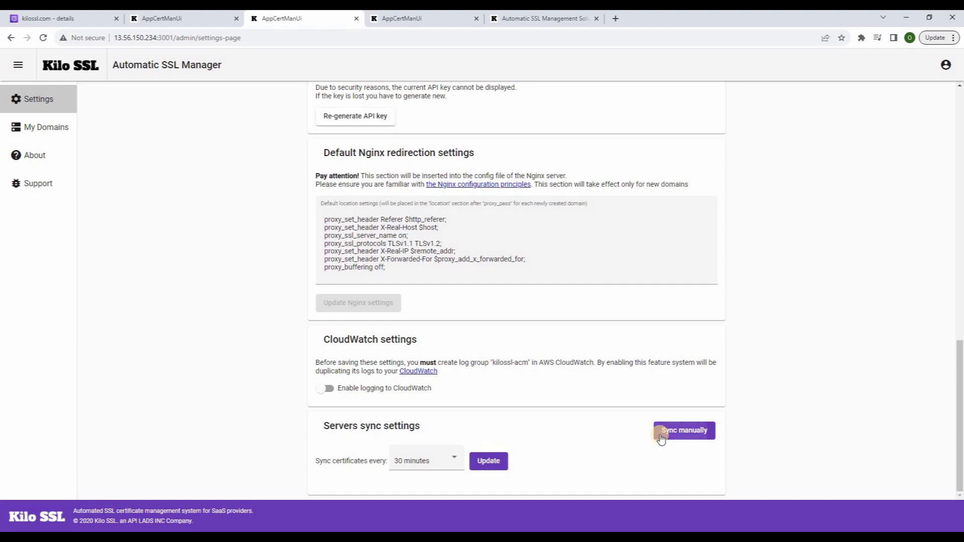
{"action": "left_click", "coordinate": [383, 23]}
{"action": "scroll", "coordinate": [505, 390], "scroll_direction": "down", "scroll_amount": 8}
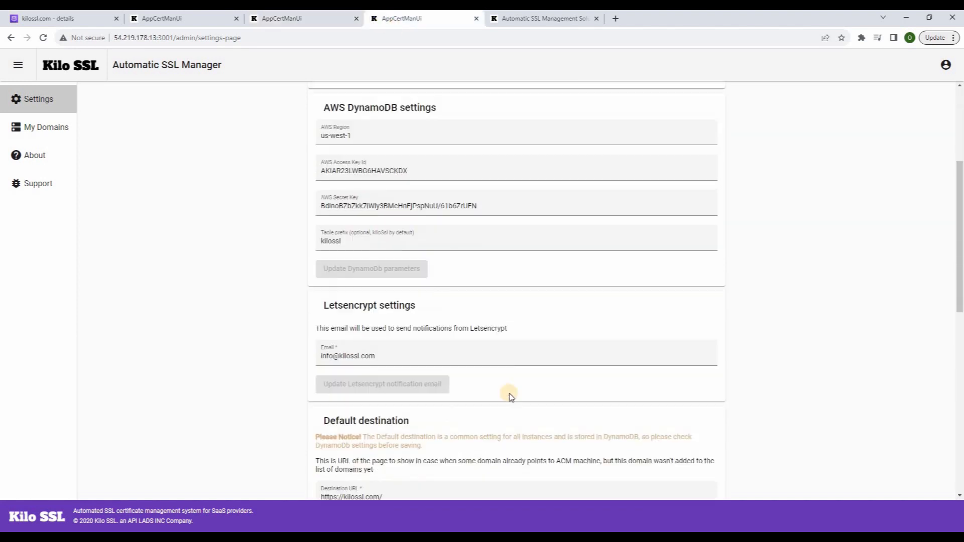
{"action": "scroll", "coordinate": [591, 412], "scroll_direction": "down", "scroll_amount": 5}
{"action": "left_click", "coordinate": [684, 430]}
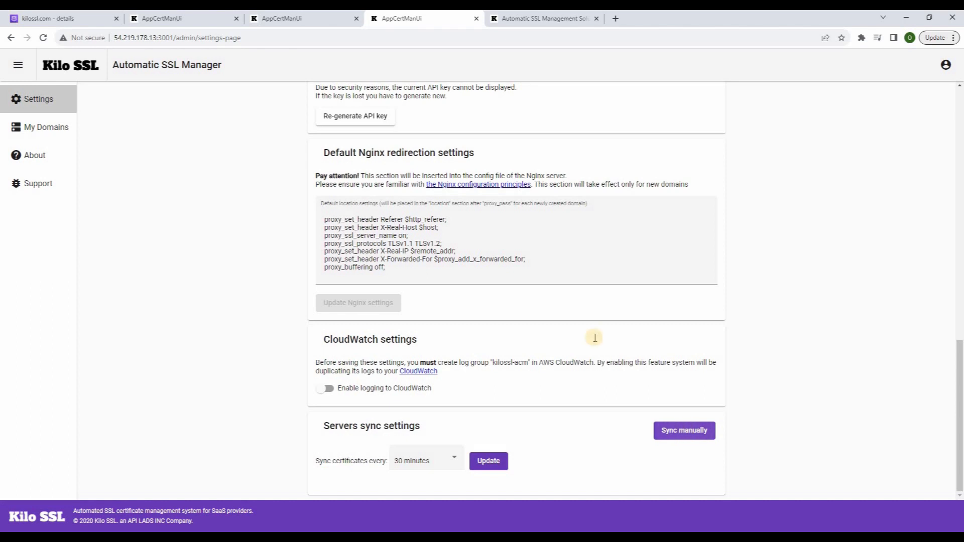
{"action": "left_click", "coordinate": [287, 19]}
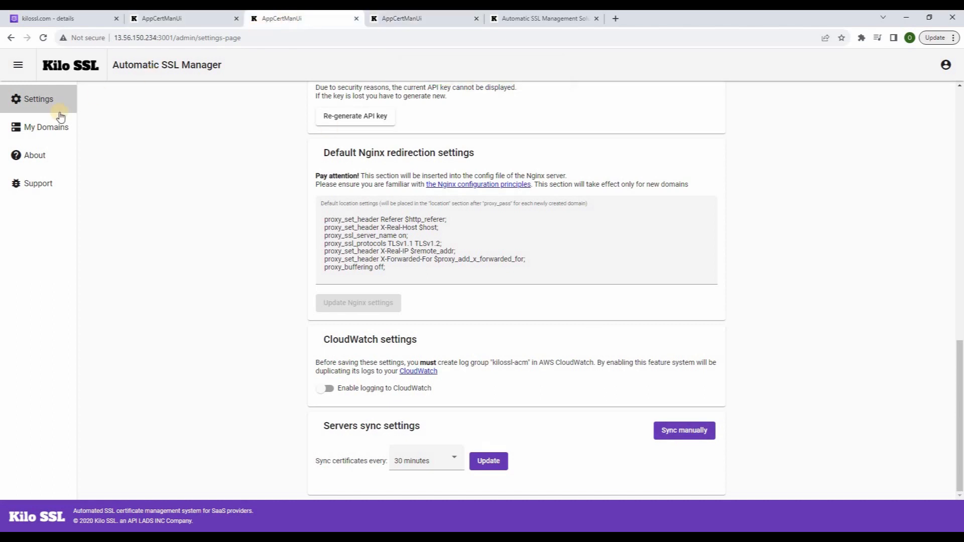
{"action": "left_click", "coordinate": [44, 128]}
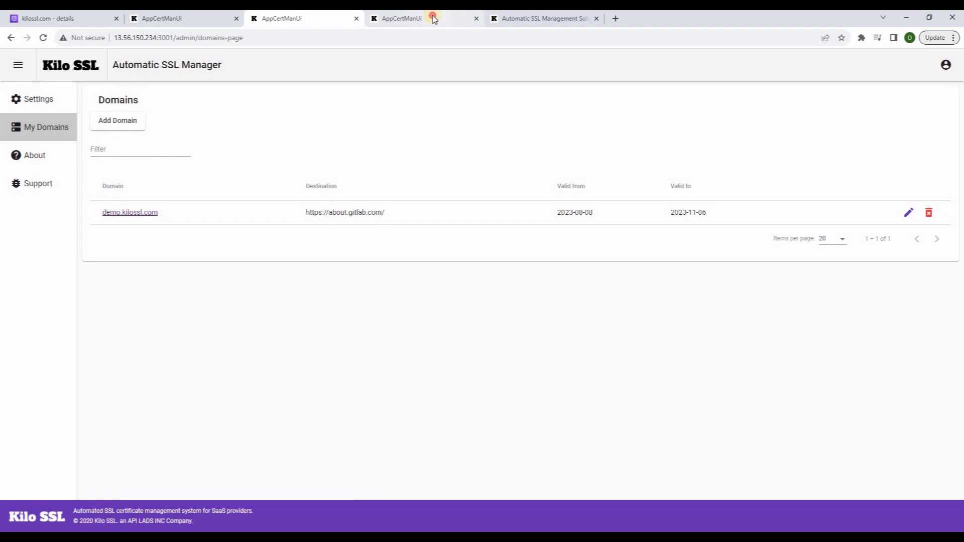
{"action": "left_click", "coordinate": [430, 18]}
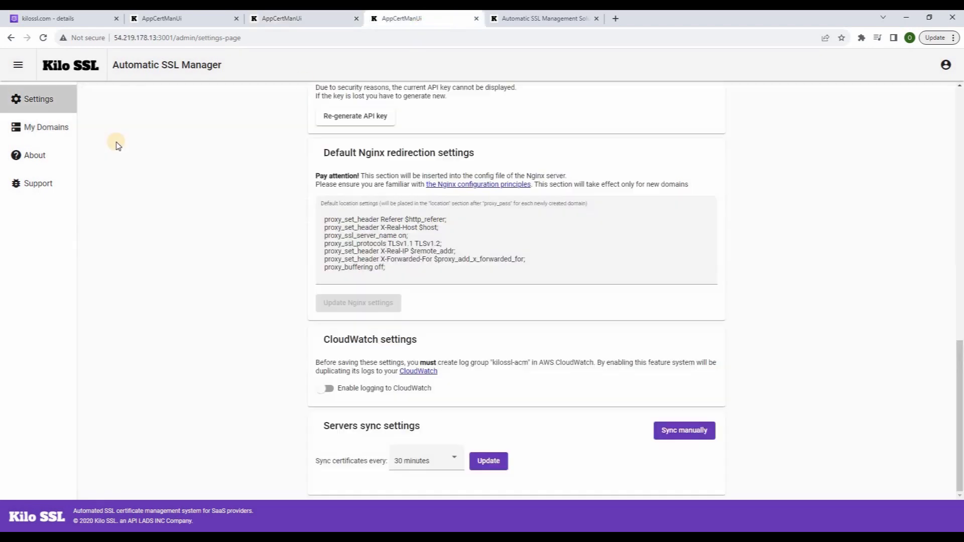
{"action": "left_click", "coordinate": [63, 129]}
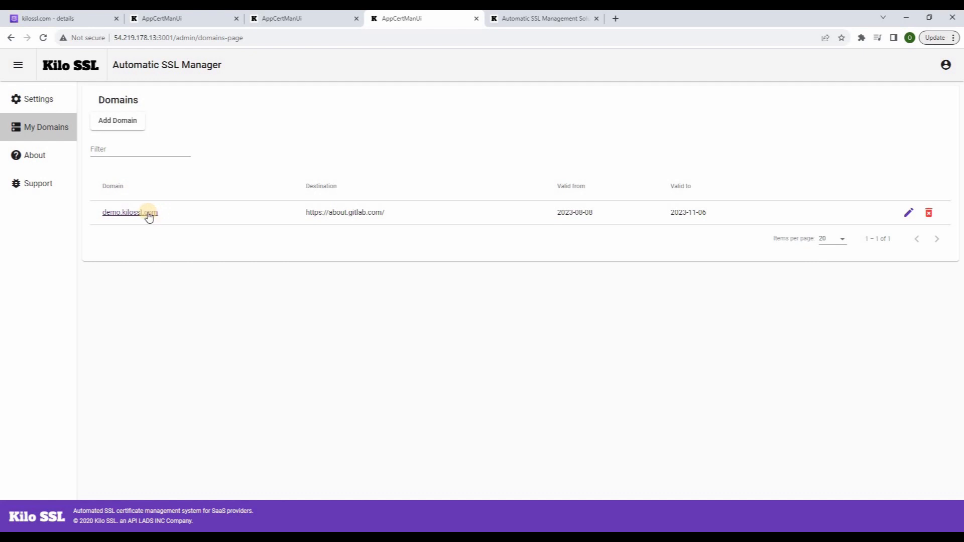
{"action": "right_click", "coordinate": [144, 214]}
Open demo.kilossl.com in a new tab to confirm GitLab loads, then return to Route 53
{"action": "left_click", "coordinate": [176, 220]}
{"action": "left_click", "coordinate": [527, 19]}
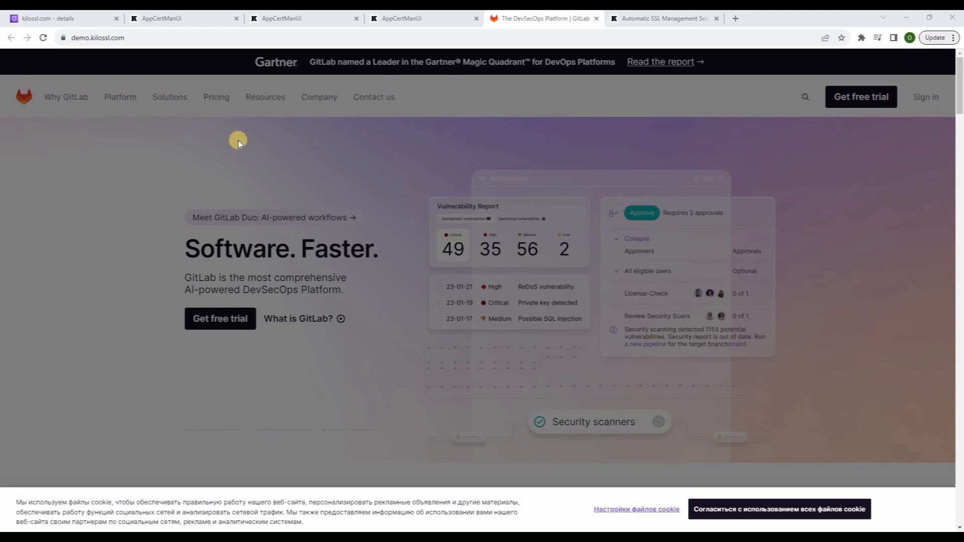
{"action": "left_click", "coordinate": [73, 22]}
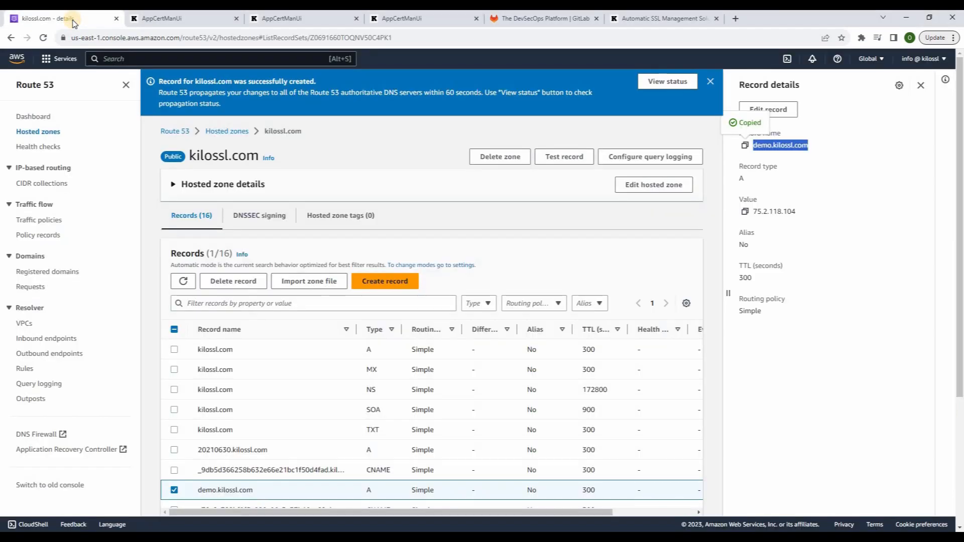
Open the demo.kilossl.com item in kilossl-nginxServersTable and expand its certData field
{"action": "left_click", "coordinate": [53, 59]}
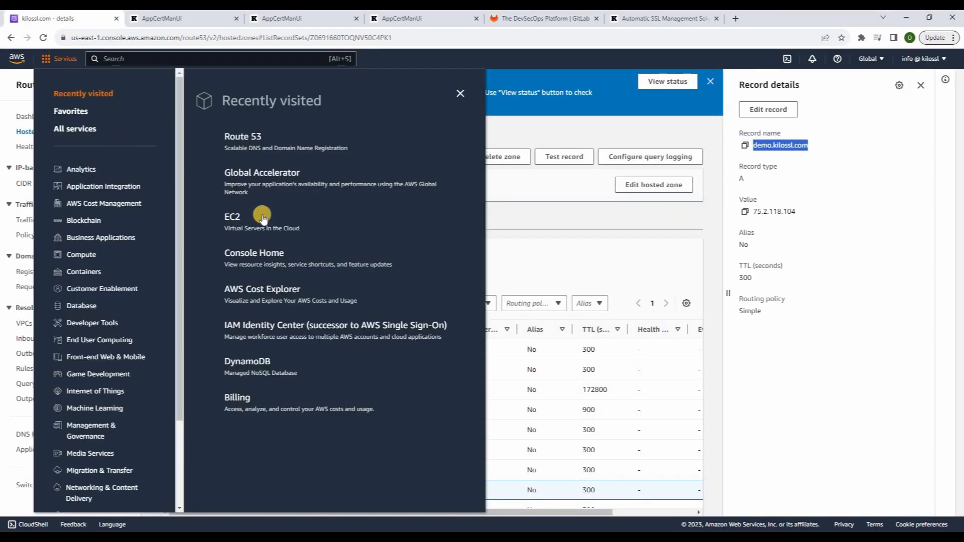
{"action": "left_click", "coordinate": [248, 362]}
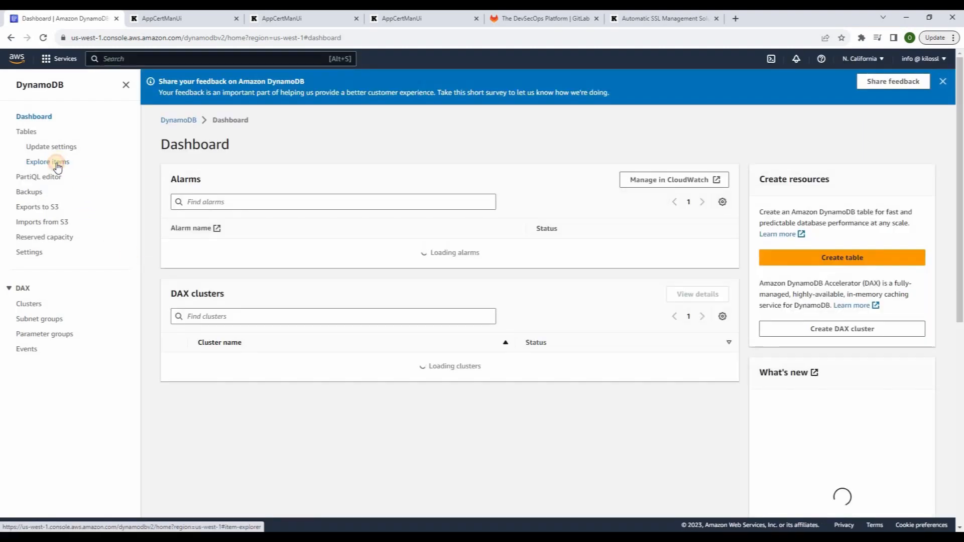
{"action": "left_click", "coordinate": [56, 162]}
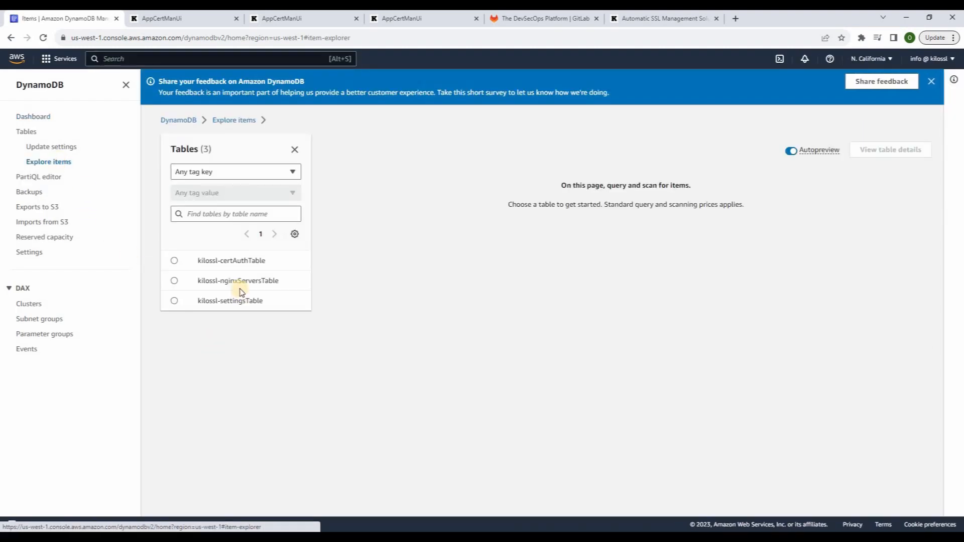
{"action": "left_click", "coordinate": [174, 281]}
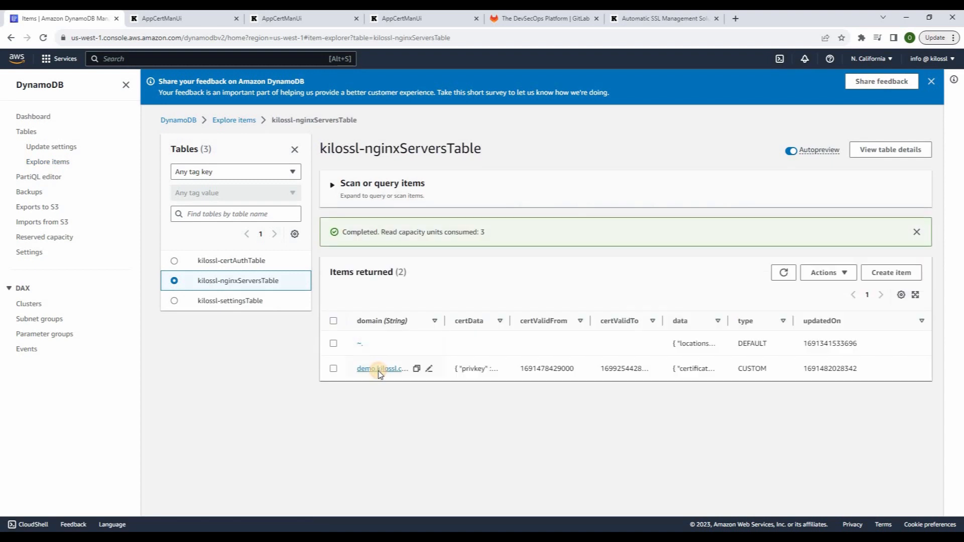
{"action": "left_click", "coordinate": [379, 370]}
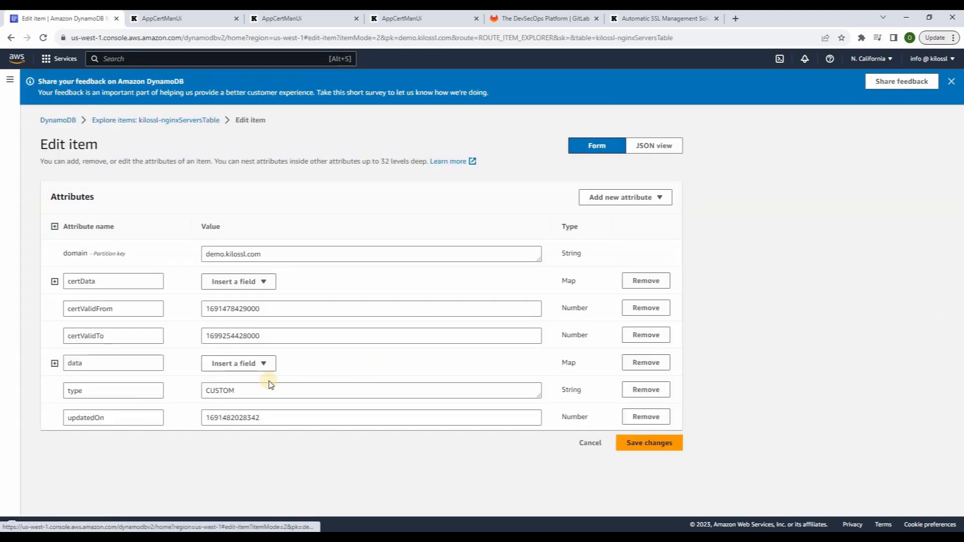
{"action": "left_click", "coordinate": [54, 282]}
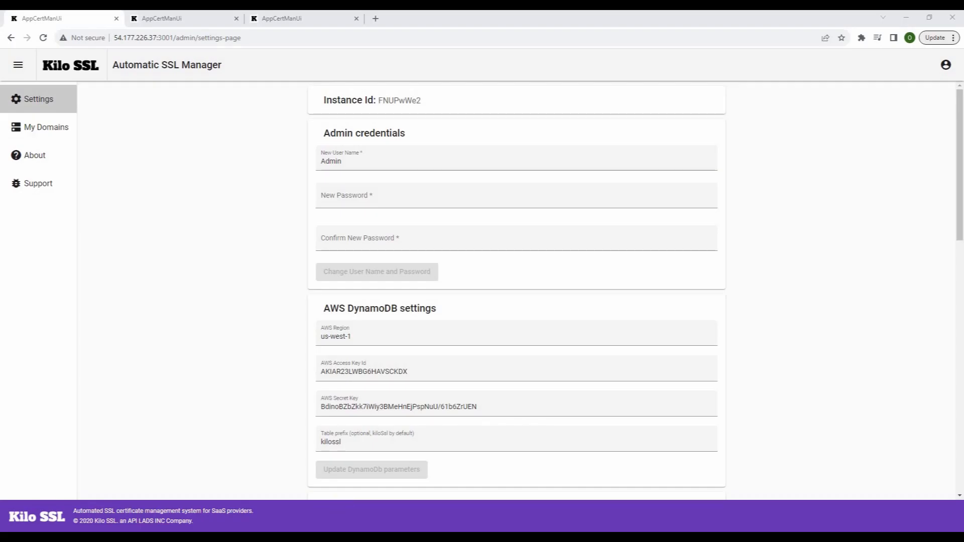
Re-generate the Kilo SSL API key in Settings and copy it
{"action": "key", "text": "alt+Tab"}
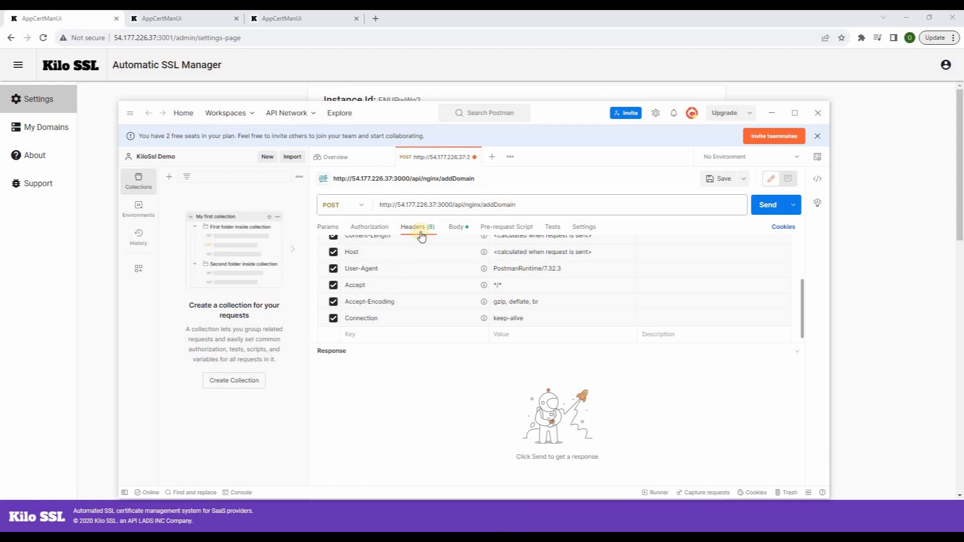
{"action": "left_click_drag", "start_coordinate": [435, 202], "coordinate": [396, 201]}
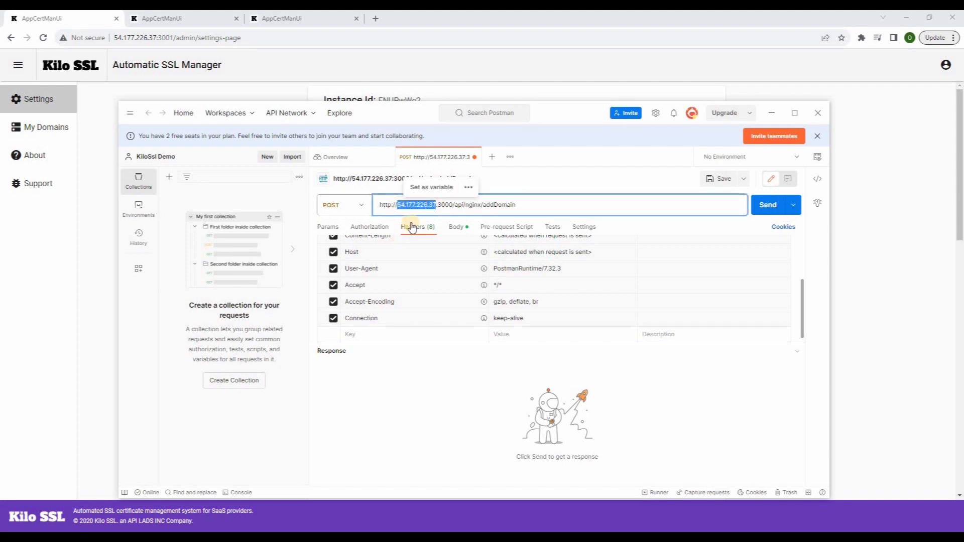
{"action": "left_click", "coordinate": [94, 19]}
{"action": "scroll", "coordinate": [413, 319], "scroll_direction": "down", "scroll_amount": 9}
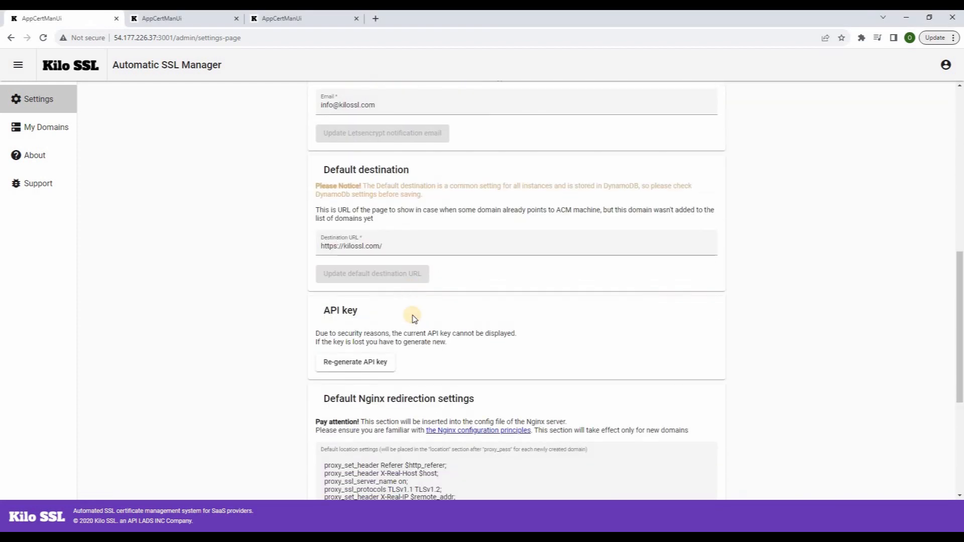
{"action": "left_click", "coordinate": [364, 362]}
{"action": "left_click", "coordinate": [703, 369]}
Add an x-api-key header in Postman with the copied API key as its value
{"action": "key", "text": "alt+Tab"}
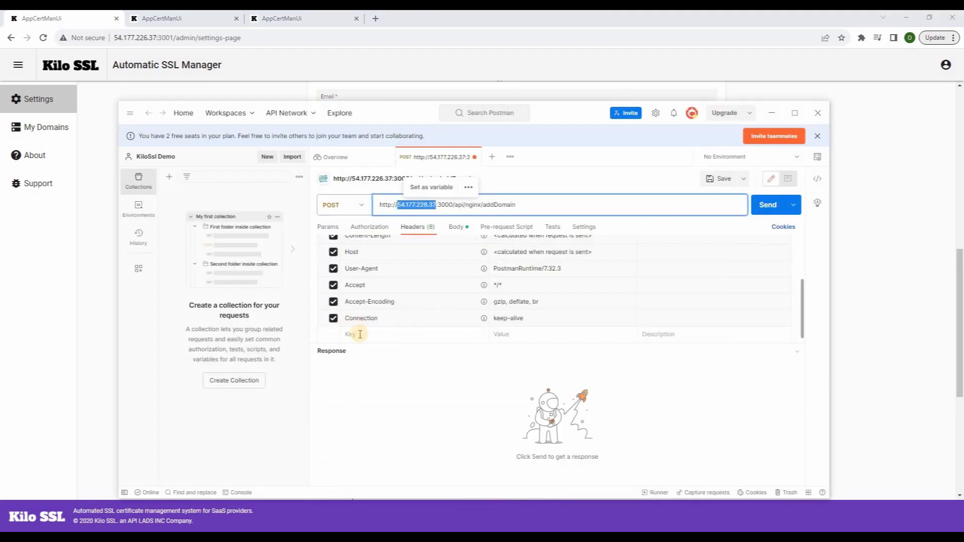
{"action": "left_click", "coordinate": [360, 334]}
{"action": "type", "text": "x"}
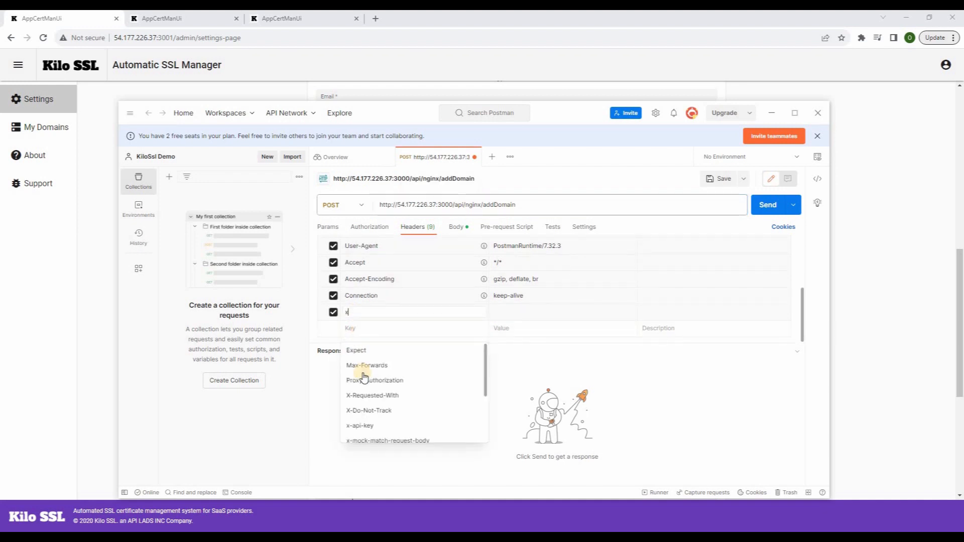
{"action": "left_click", "coordinate": [372, 403]}
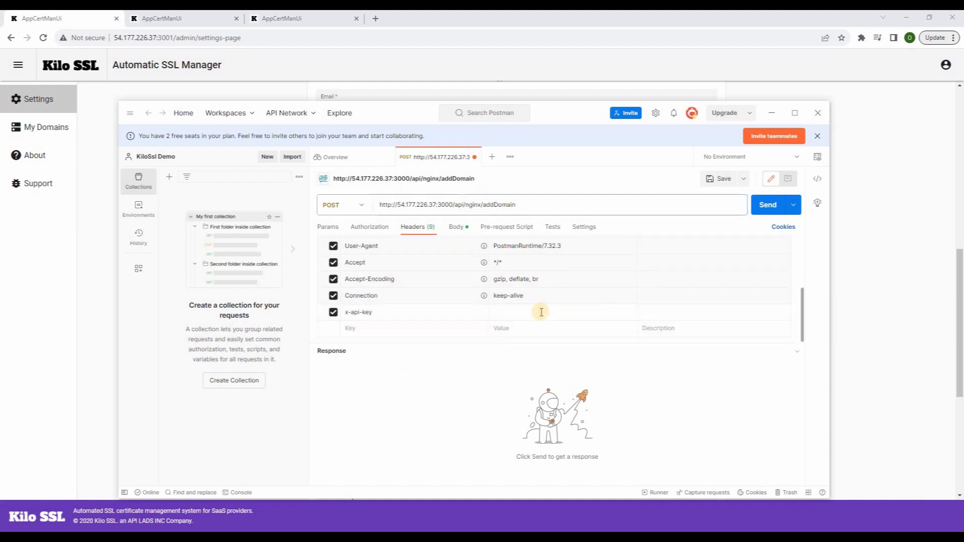
{"action": "left_click", "coordinate": [530, 314]}
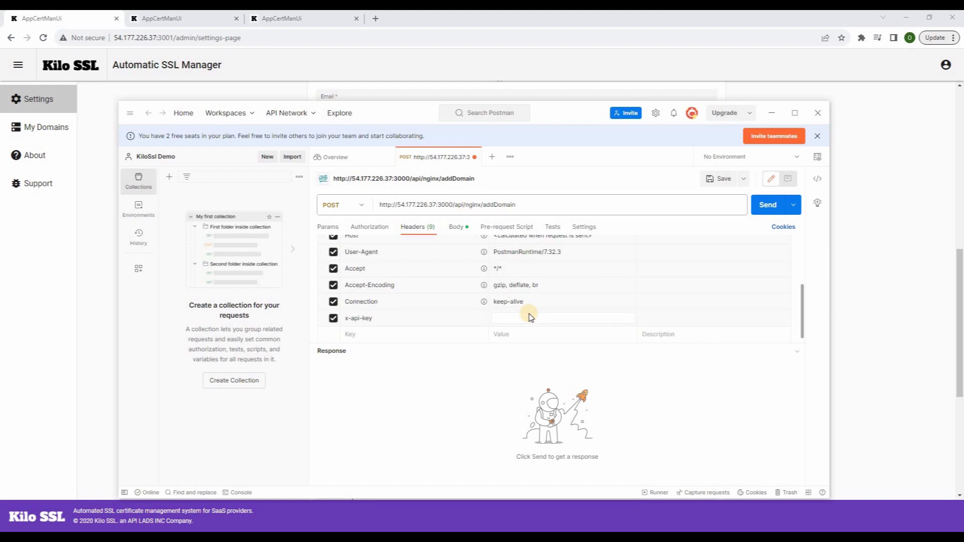
{"action": "key", "text": "ctrl+v"}
Paste the demo2.kilossl.com JSON body and send the addDomain request
{"action": "left_click", "coordinate": [459, 229]}
{"action": "key", "text": "ctrl+v"}
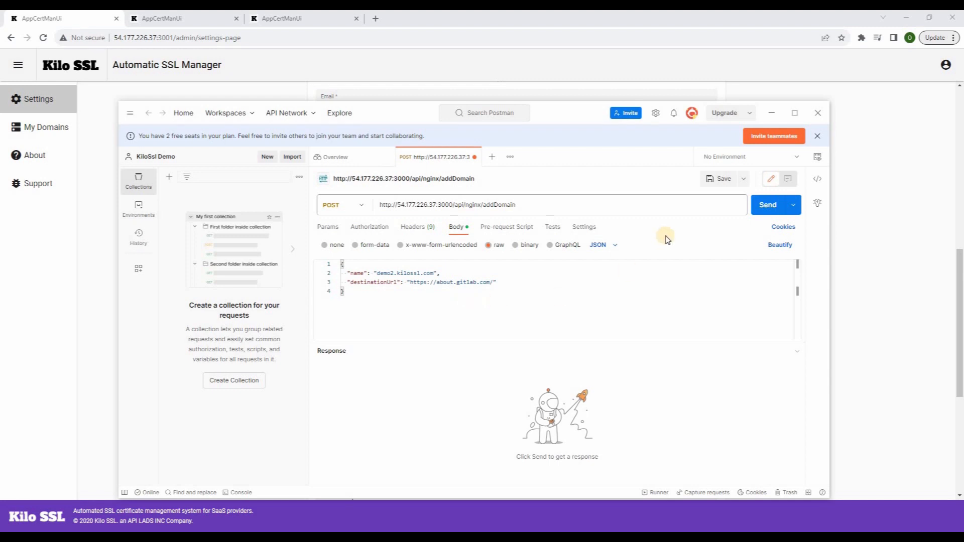
{"action": "left_click", "coordinate": [767, 207]}
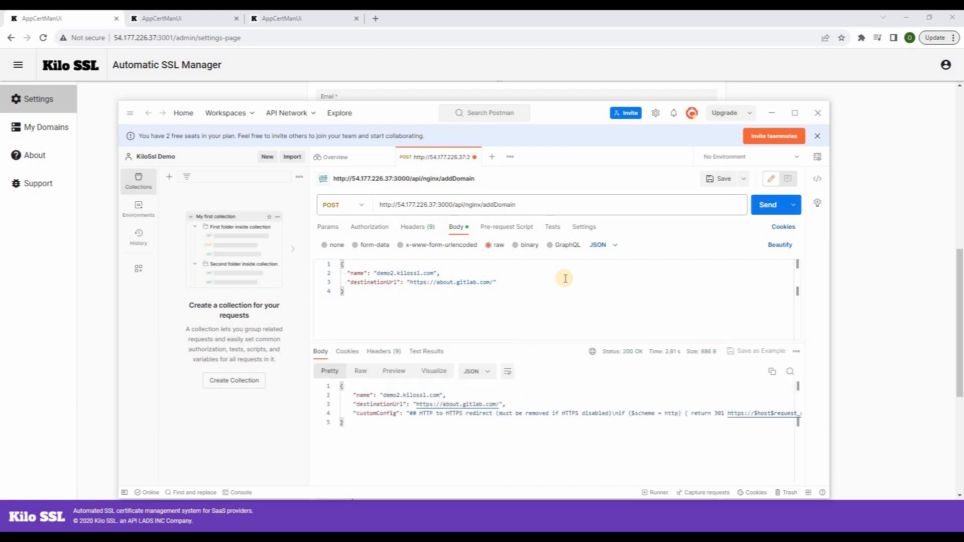
{"action": "left_click", "coordinate": [83, 22]}
{"action": "scroll", "coordinate": [523, 407], "scroll_direction": "down", "scroll_amount": 5}
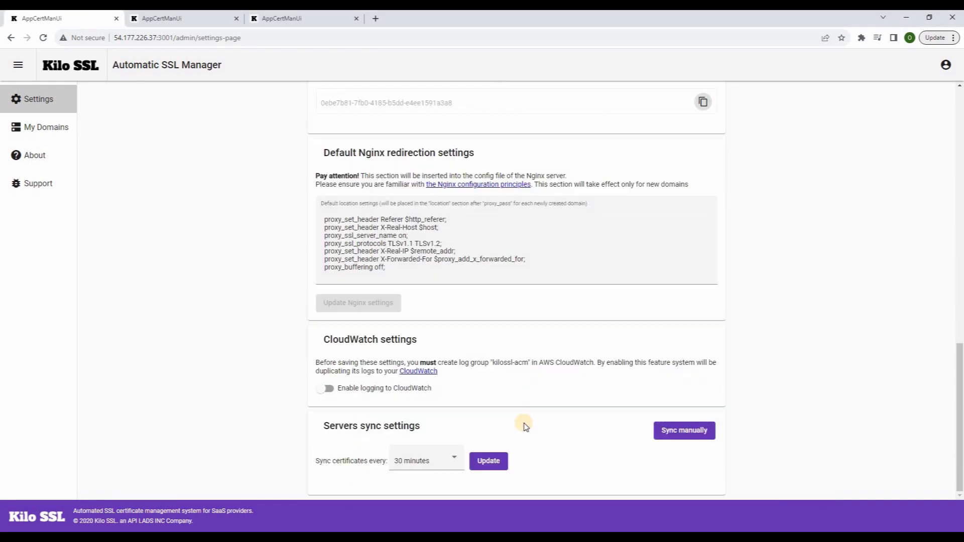
Sync certificates across all servers from the third instance's settings page
{"action": "left_click", "coordinate": [193, 18]}
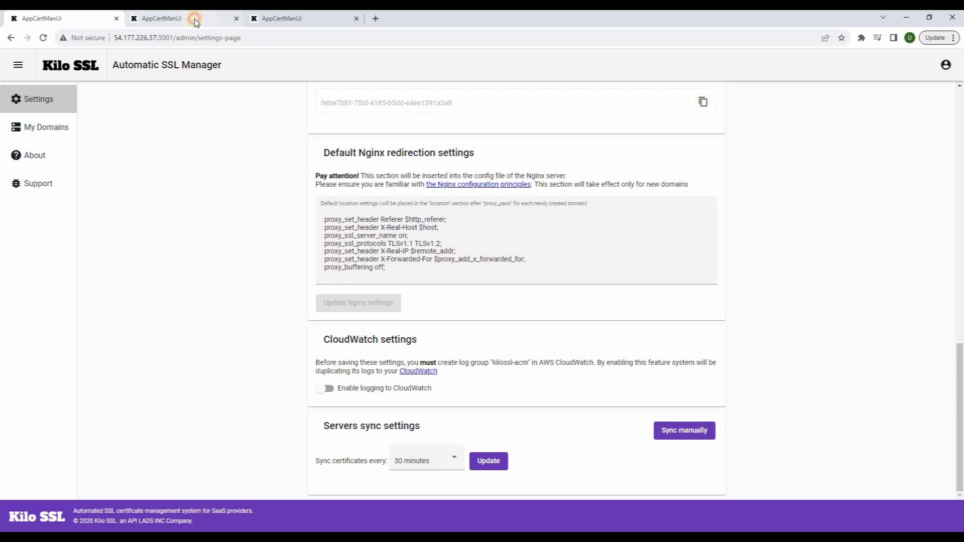
{"action": "scroll", "coordinate": [670, 455], "scroll_direction": "down", "scroll_amount": 3}
{"action": "scroll", "coordinate": [670, 456], "scroll_direction": "down", "scroll_amount": 8}
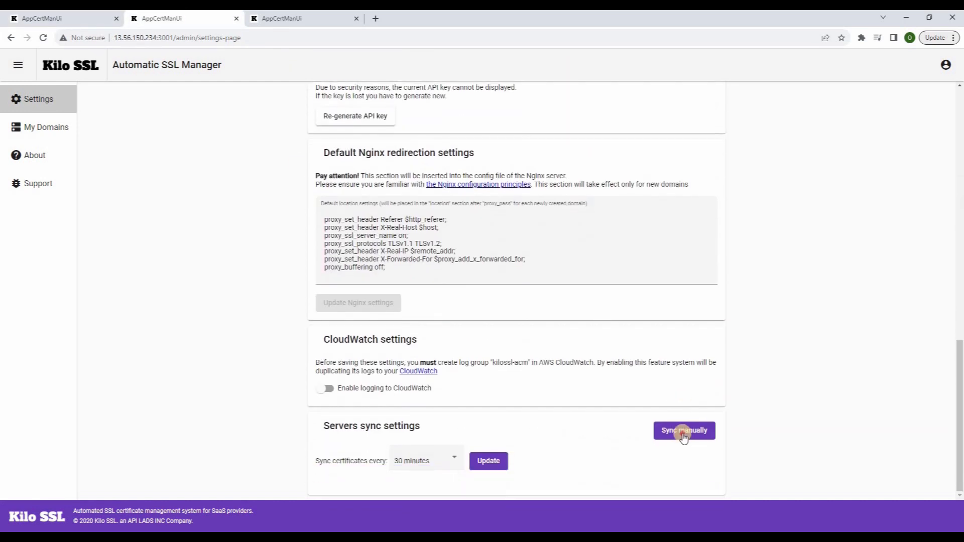
{"action": "left_click", "coordinate": [310, 16]}
{"action": "scroll", "coordinate": [571, 378], "scroll_direction": "down", "scroll_amount": 12}
{"action": "left_click", "coordinate": [693, 431]}
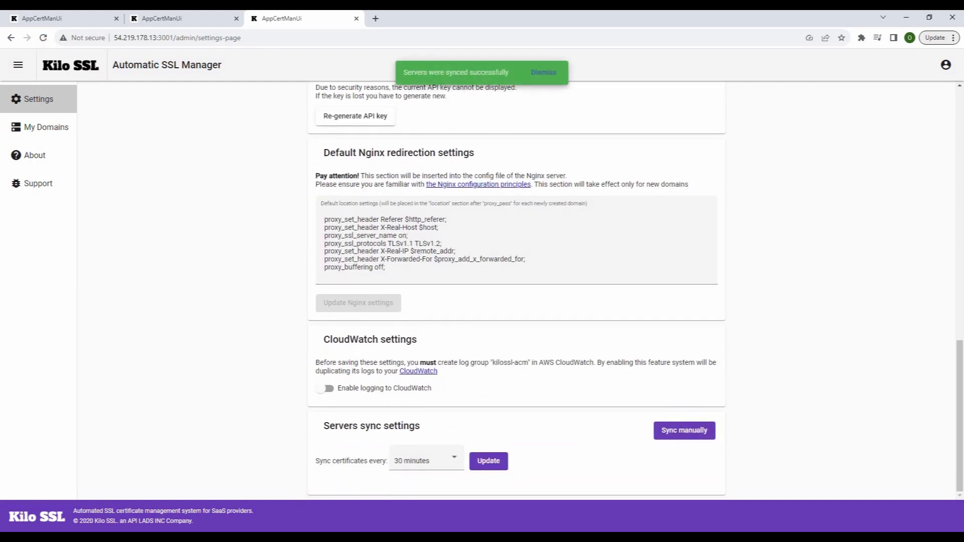
Copy demo2.kilossl.com from the Postman response and load it in a new tab
{"action": "key", "text": "alt+Tab"}
{"action": "left_click_drag", "start_coordinate": [383, 395], "coordinate": [441, 396]}
{"action": "left_click", "coordinate": [375, 19]}
{"action": "key", "text": "ctrl+v"}
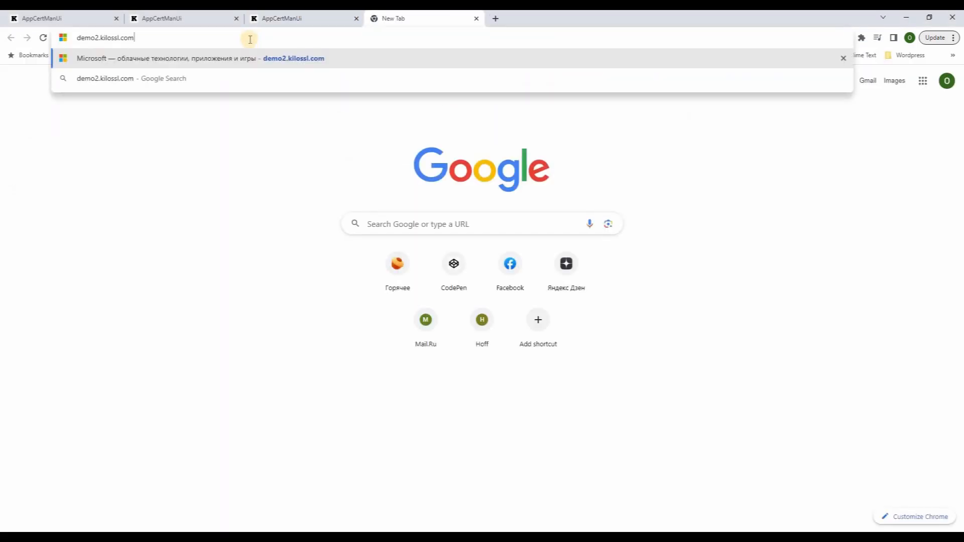
{"action": "key", "text": "Return"}
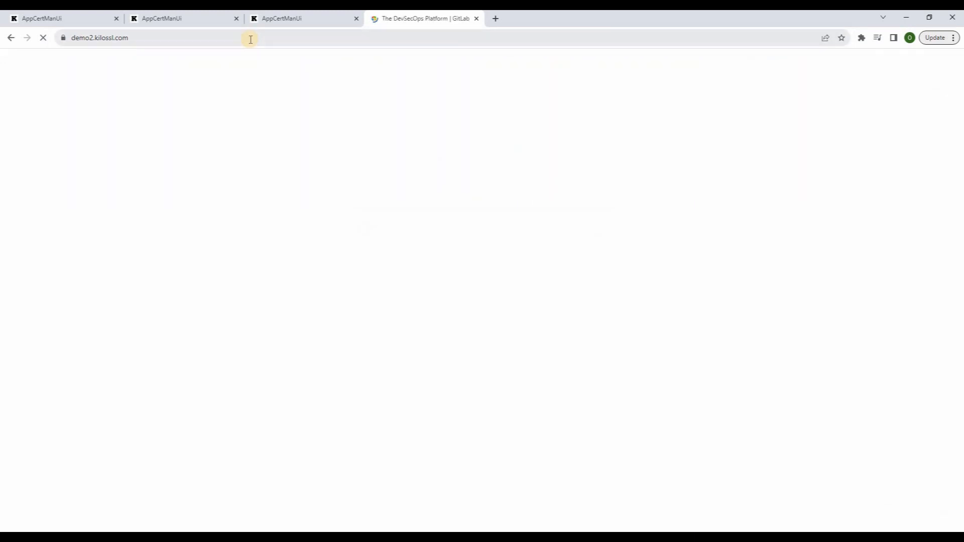